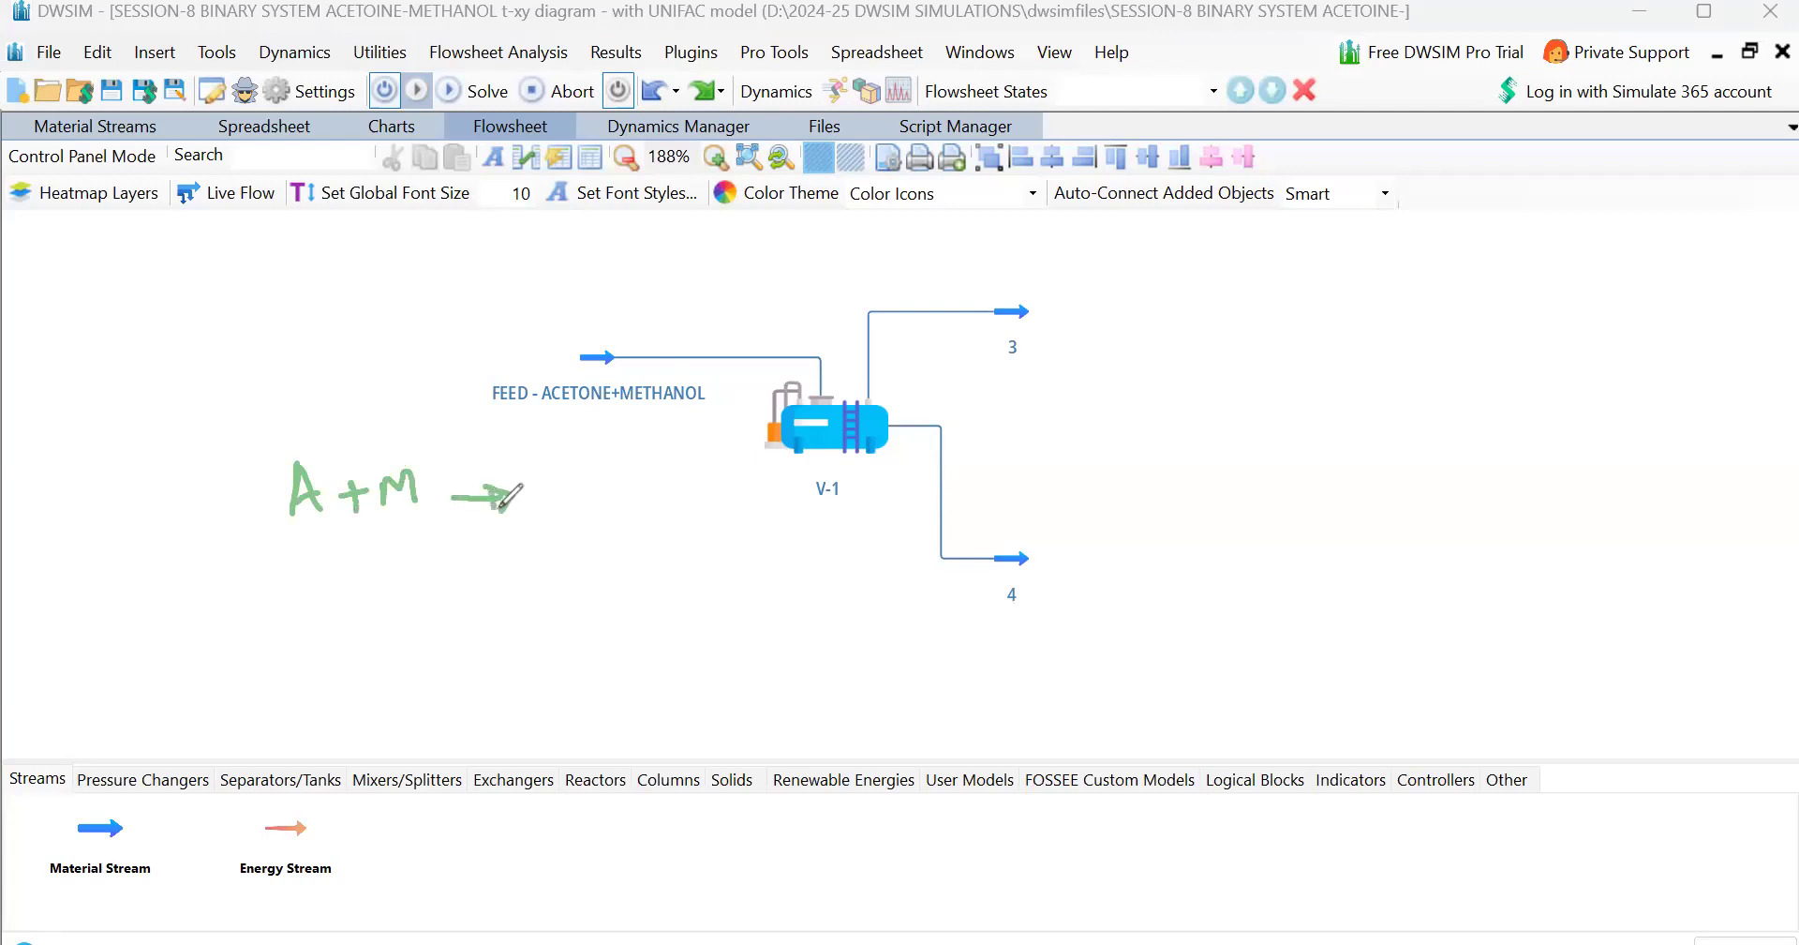
pyautogui.moveTo(640, 481)
pyautogui.mouseDown()
pyautogui.moveTo(640, 514)
pyautogui.moveTo(698, 490)
pyautogui.moveTo(706, 513)
pyautogui.mouseUp()
pyautogui.moveTo(701, 496); pyautogui.dragTo(727, 509)
pyautogui.moveTo(736, 489); pyautogui.dragTo(740, 518)
pyautogui.moveTo(756, 511); pyautogui.dragTo(757, 513)
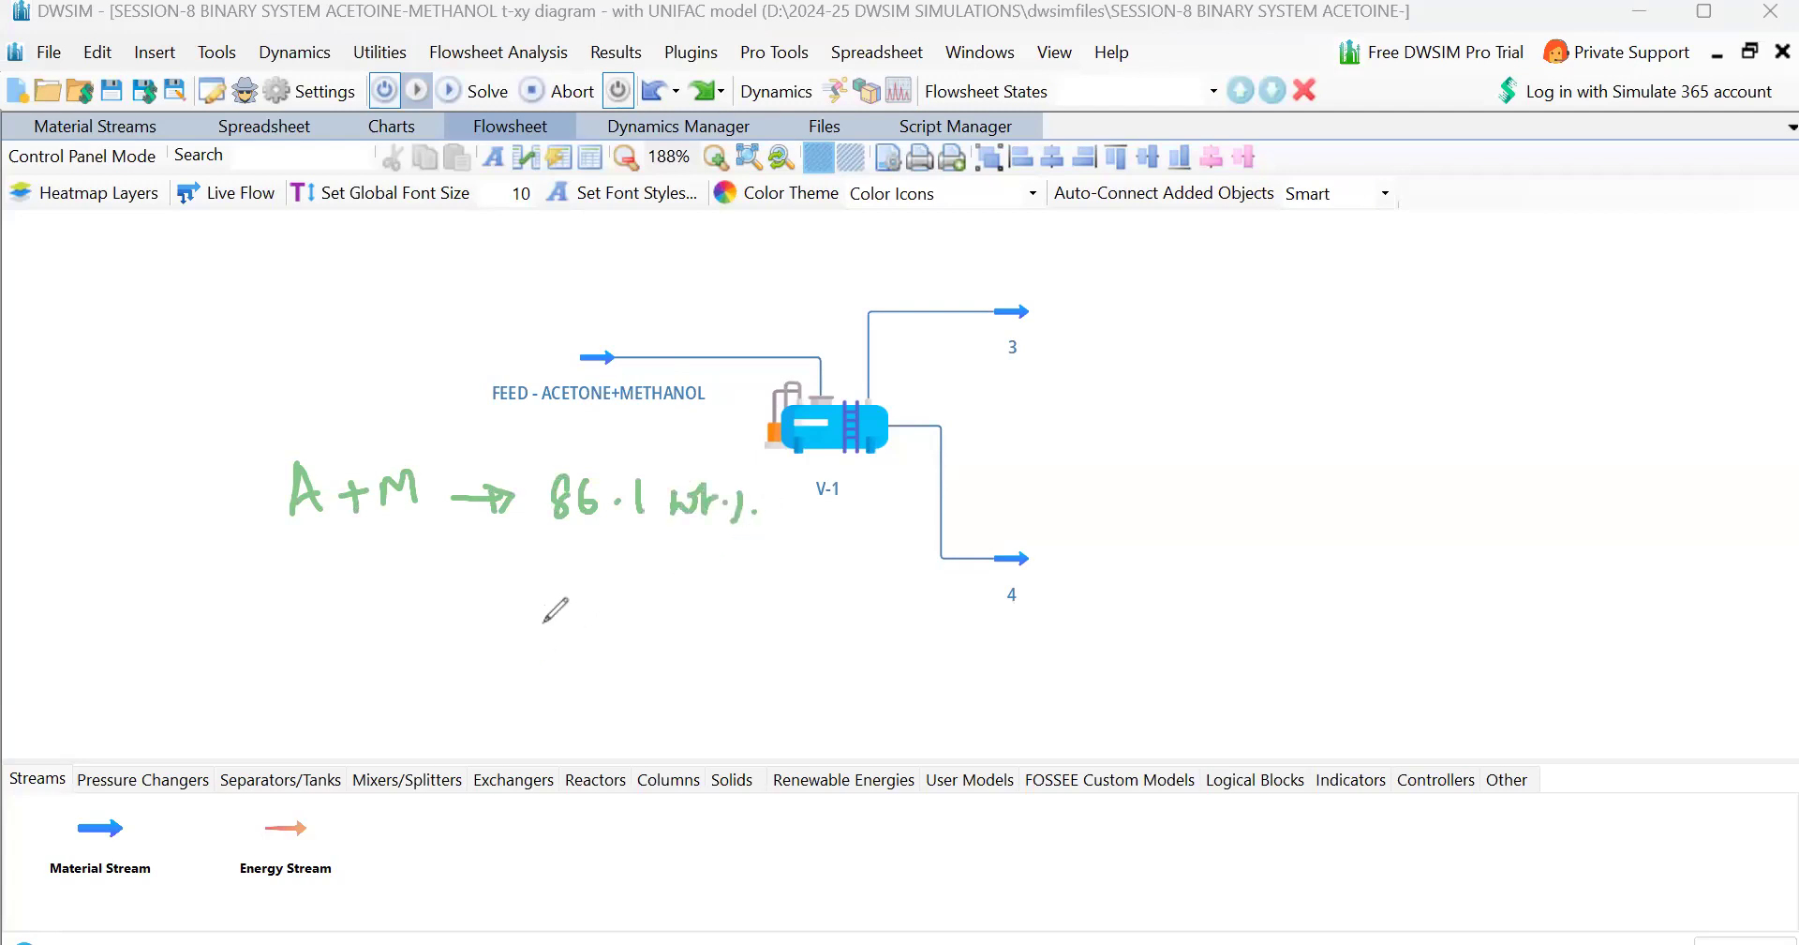
pyautogui.moveTo(453, 592); pyautogui.dragTo(585, 615)
pyautogui.moveTo(618, 603)
pyautogui.mouseDown()
pyautogui.moveTo(655, 606)
pyautogui.moveTo(645, 626)
pyautogui.mouseUp()
pyautogui.moveTo(680, 586)
pyautogui.mouseDown()
pyautogui.moveTo(671, 619)
pyautogui.moveTo(818, 596)
pyautogui.moveTo(843, 613)
pyautogui.mouseUp()
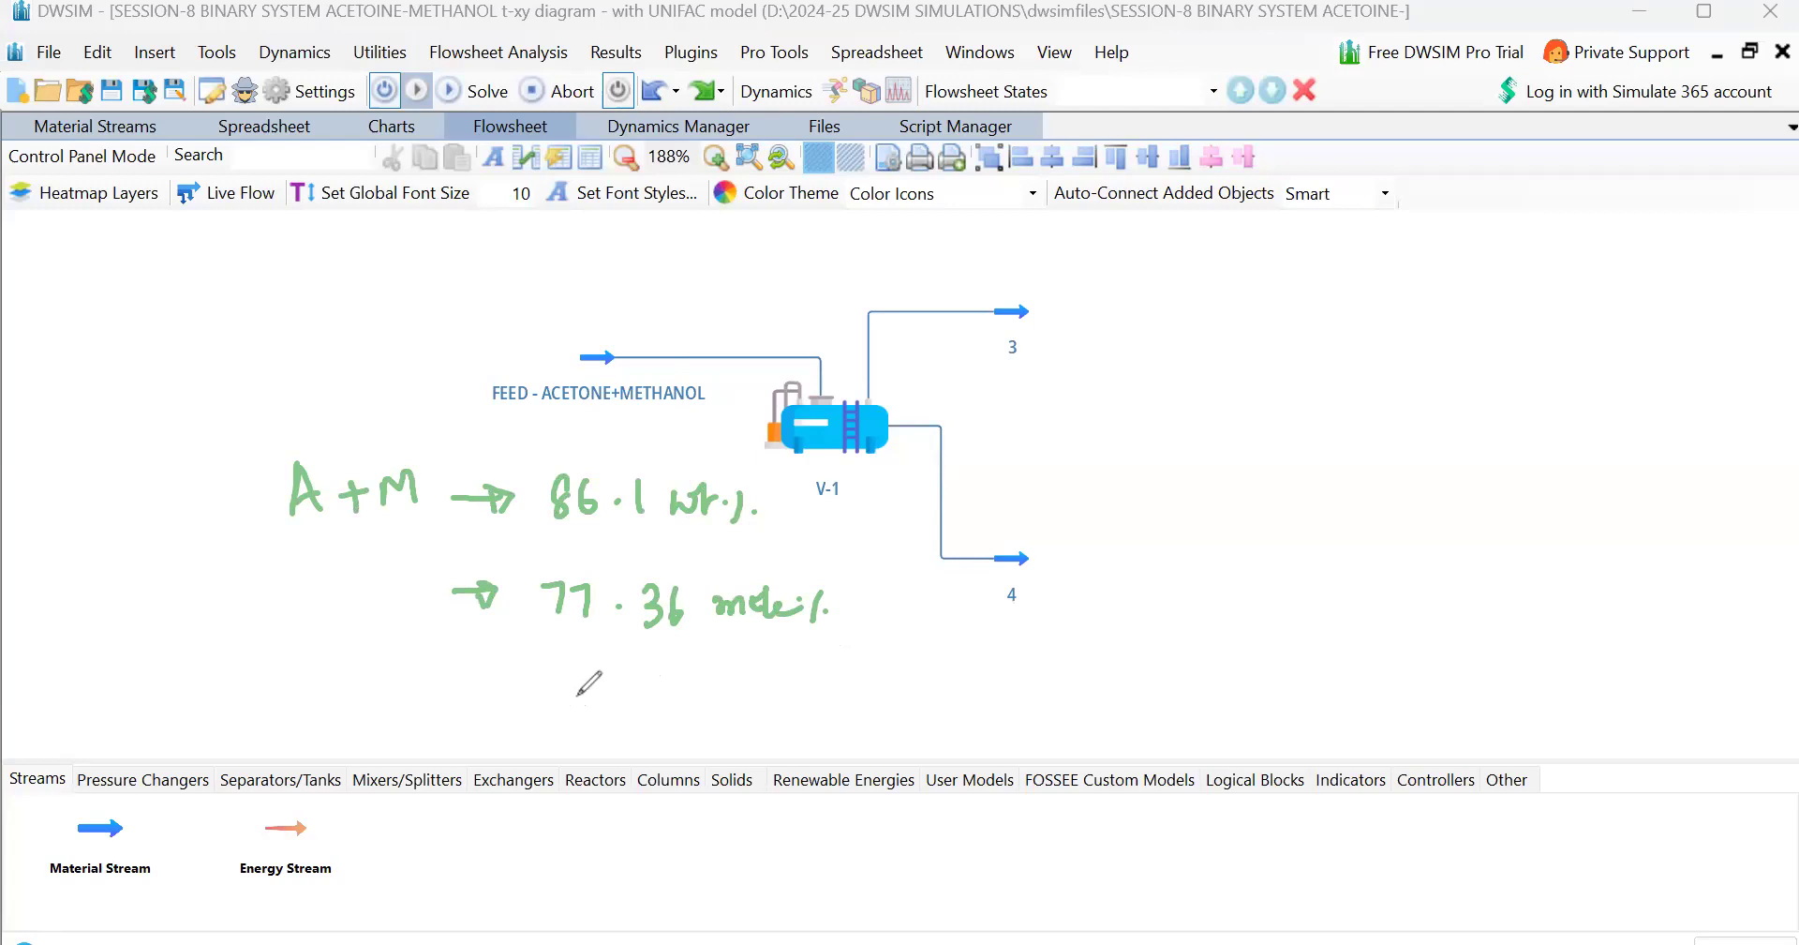
pyautogui.moveTo(556, 329)
pyautogui.mouseDown()
pyautogui.moveTo(594, 324)
pyautogui.moveTo(623, 439)
pyautogui.moveTo(596, 322)
pyautogui.mouseUp()
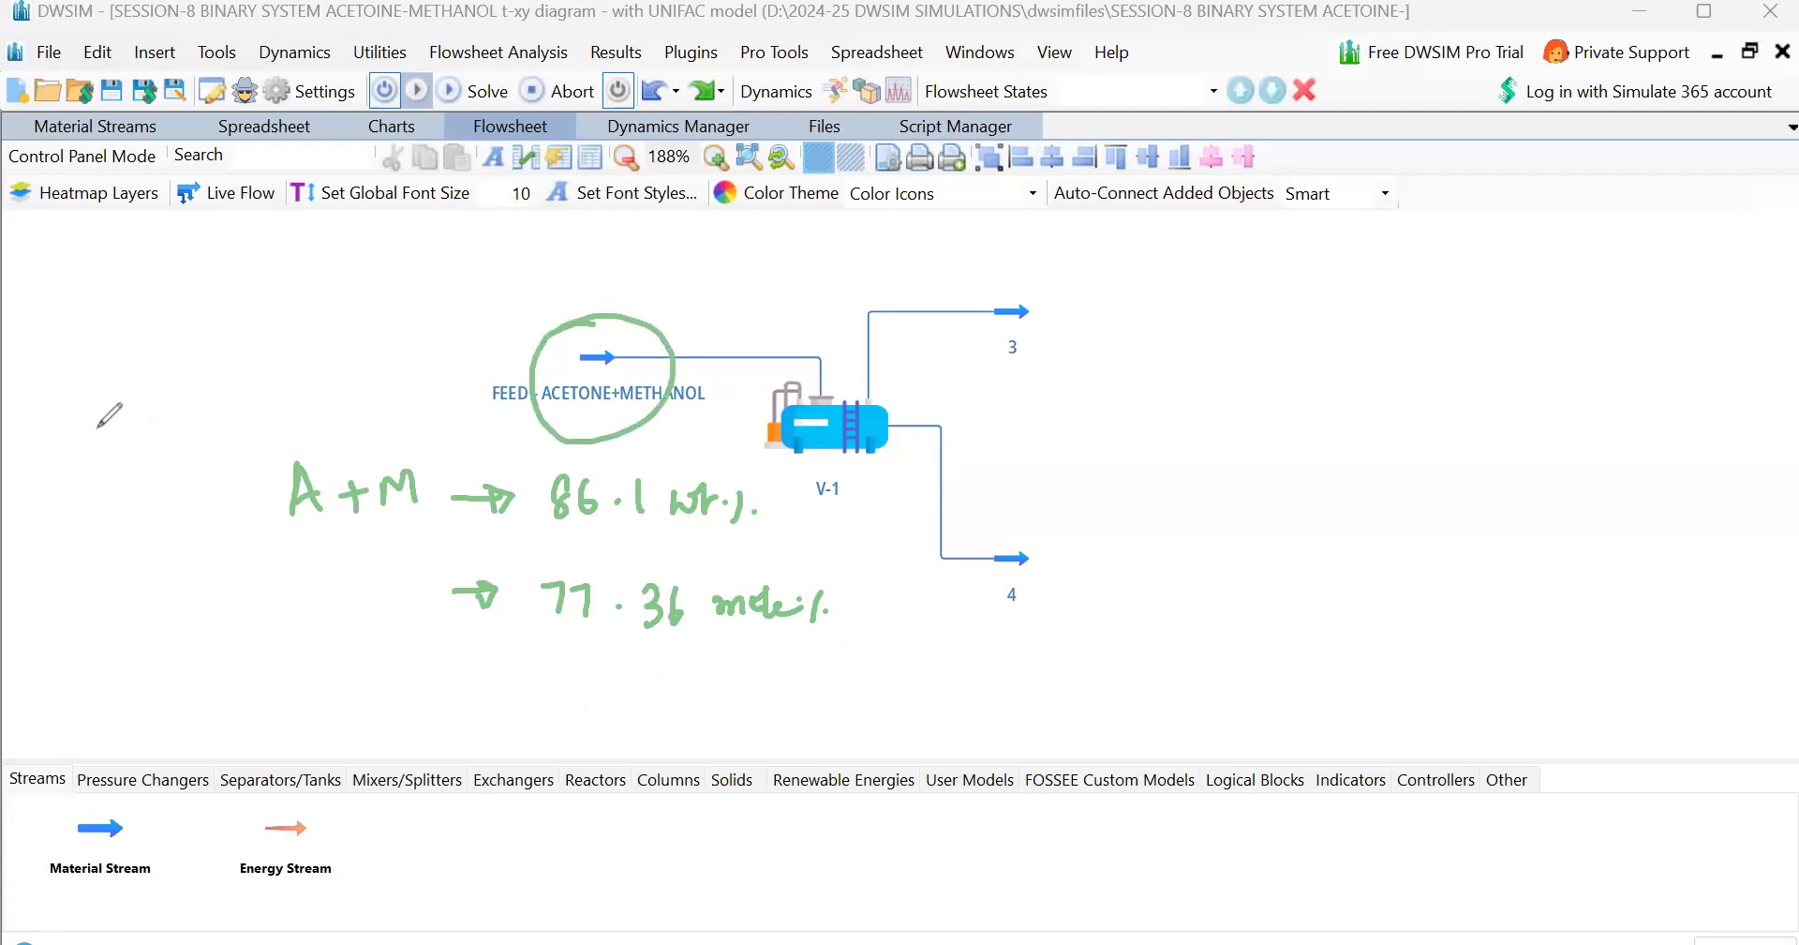
pyautogui.moveTo(661, 288); pyautogui.dragTo(479, 428)
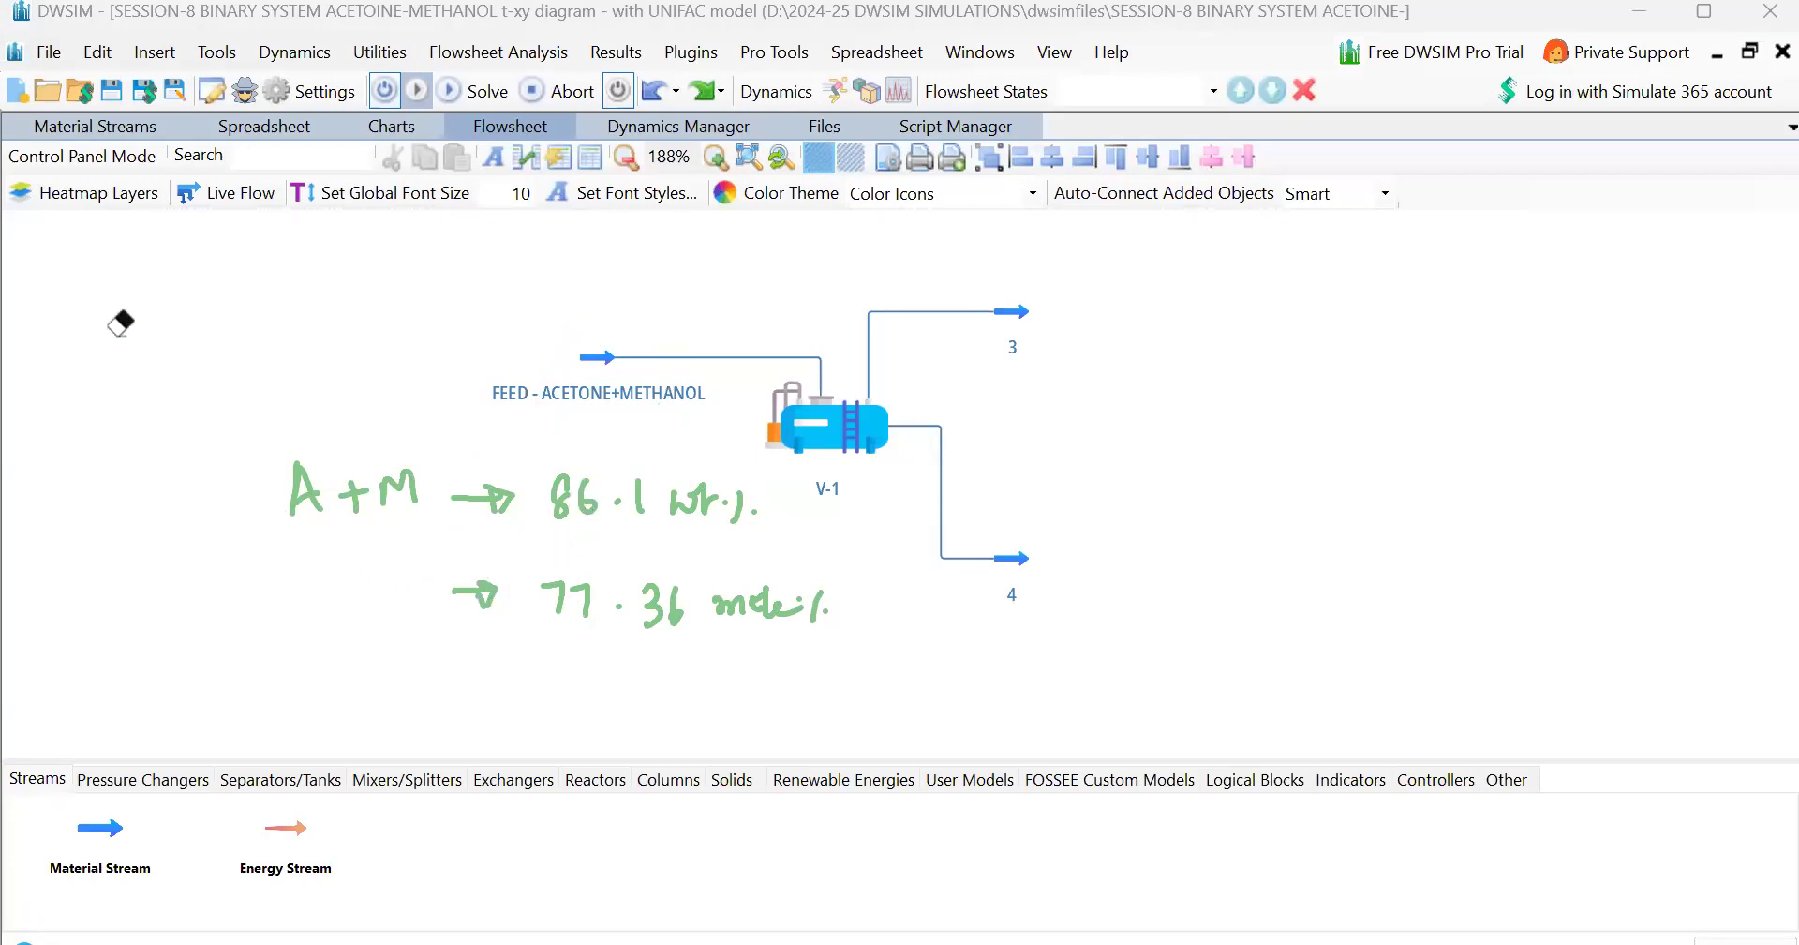
pyautogui.click(353, 586)
pyautogui.moveTo(557, 562)
pyautogui.mouseDown()
pyautogui.moveTo(540, 611)
pyautogui.moveTo(815, 658)
pyautogui.moveTo(682, 578)
pyautogui.moveTo(560, 566)
pyautogui.mouseUp()
pyautogui.moveTo(570, 452)
pyautogui.mouseDown()
pyautogui.moveTo(610, 547)
pyautogui.moveTo(782, 527)
pyautogui.moveTo(550, 467)
pyautogui.mouseUp()
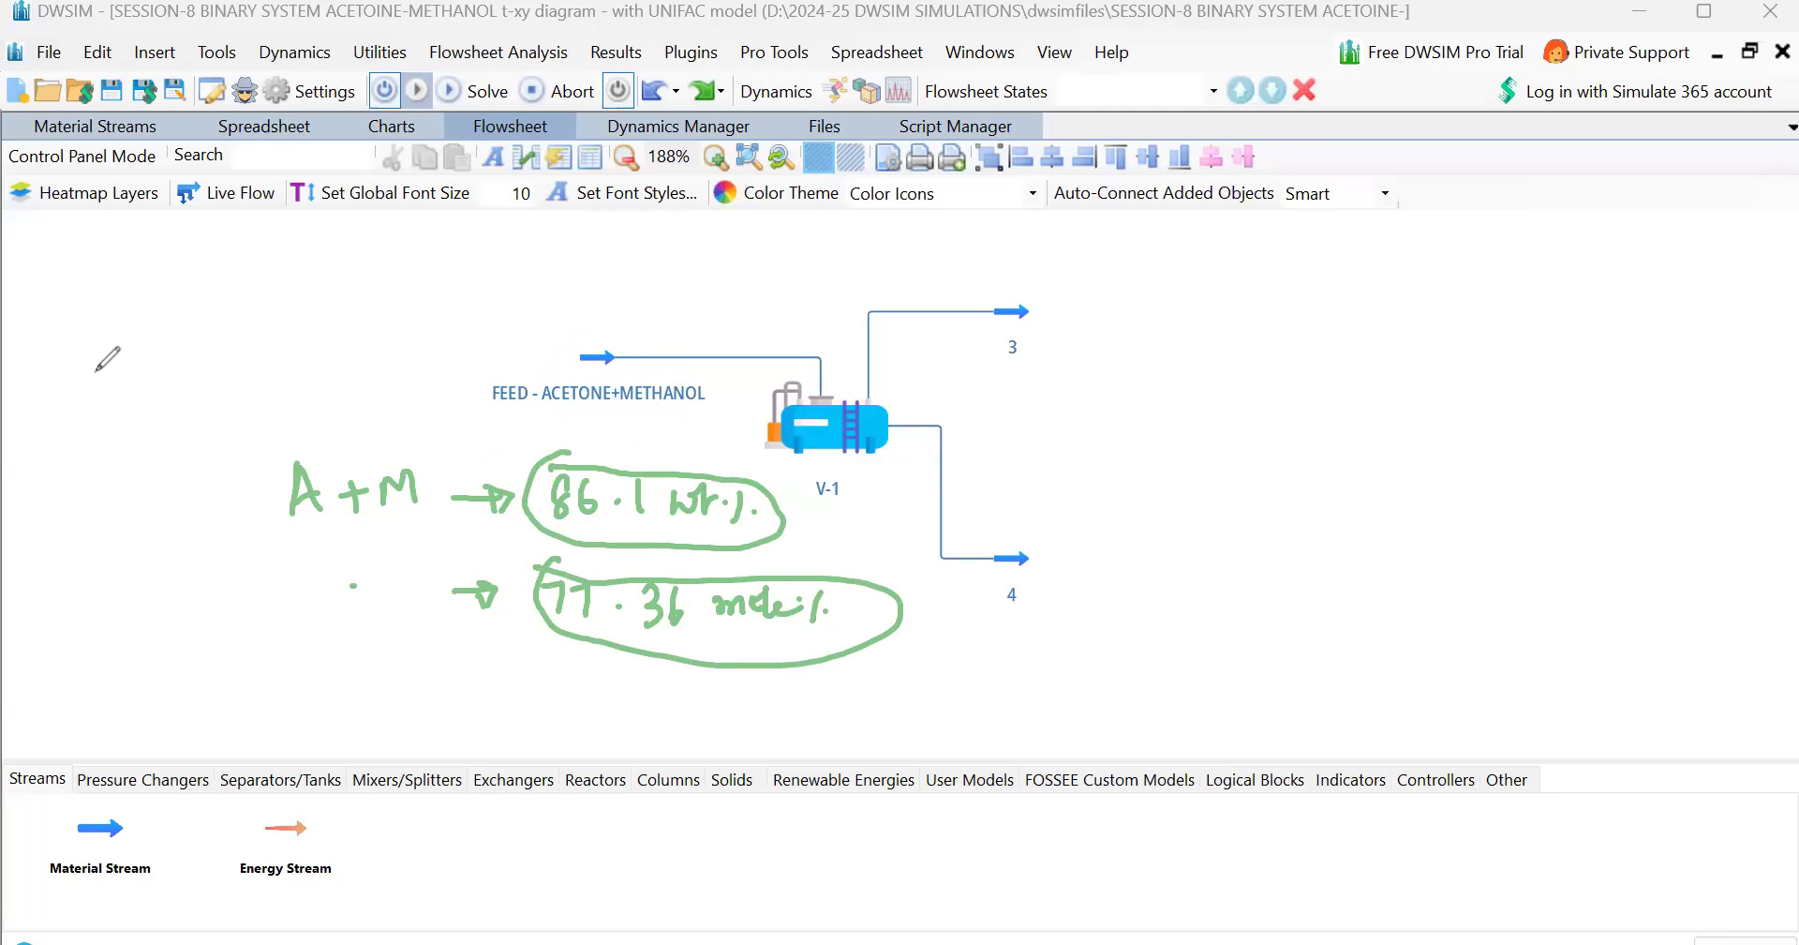
pyautogui.click(95, 371)
pyautogui.moveTo(264, 509)
pyautogui.mouseDown()
pyautogui.moveTo(745, 509)
pyautogui.moveTo(581, 600)
pyautogui.mouseUp()
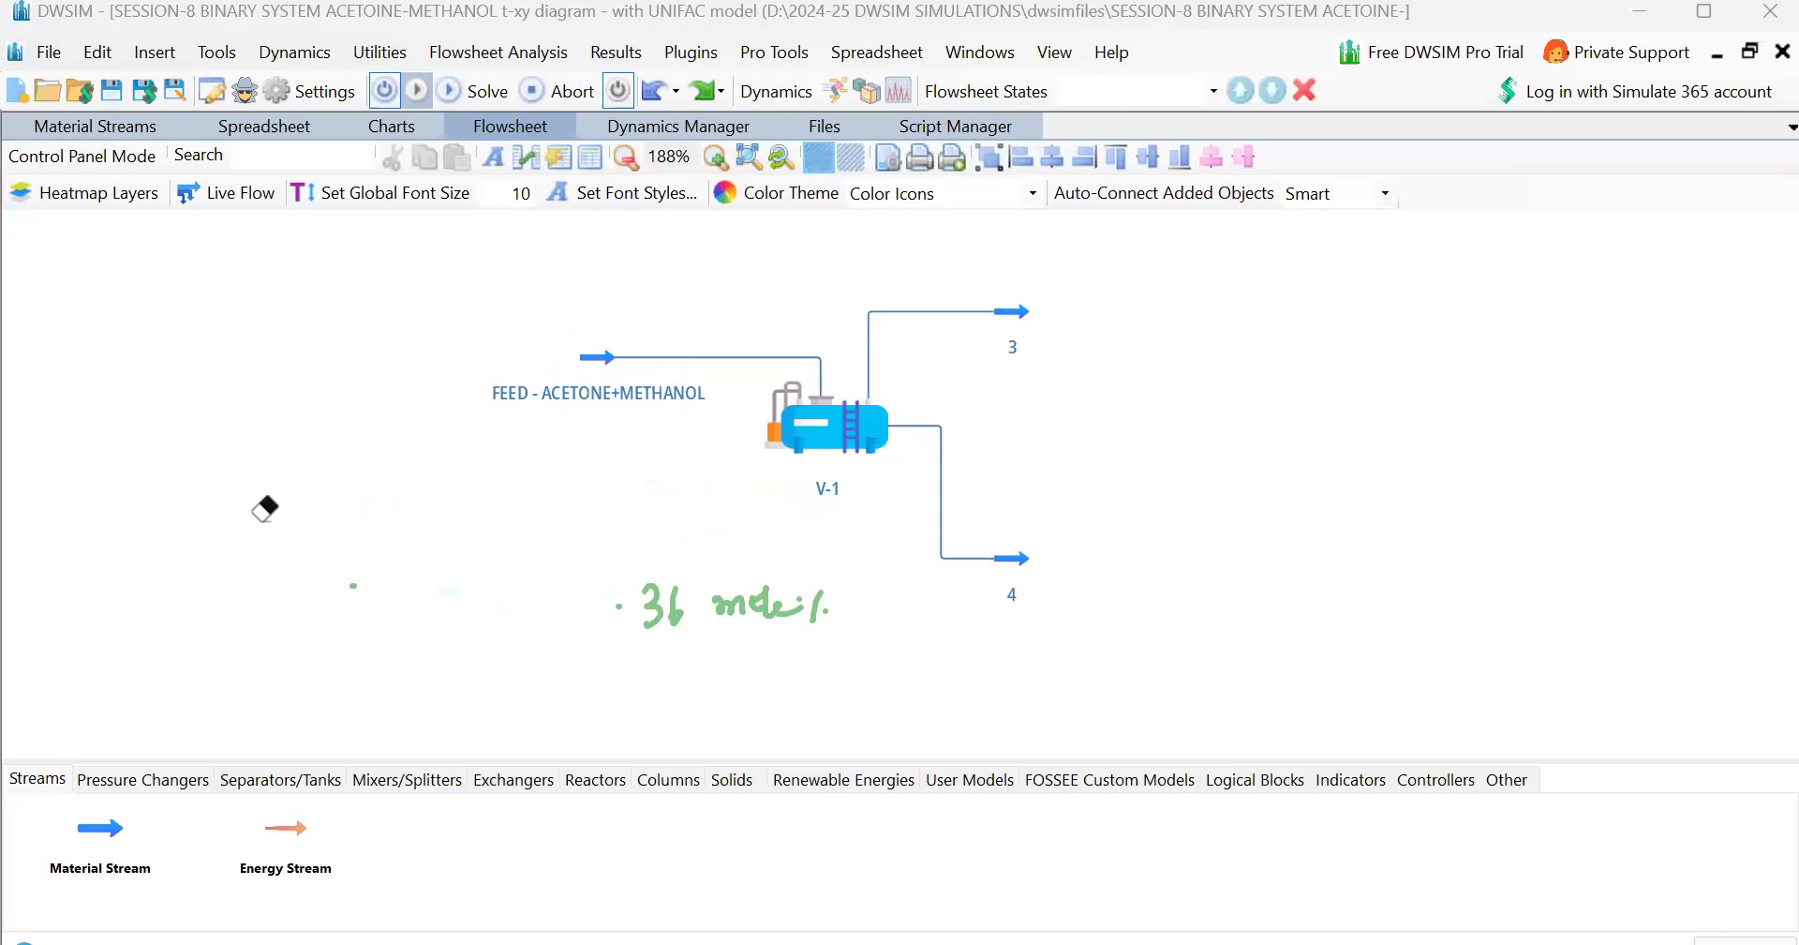
pyautogui.moveTo(843, 596); pyautogui.dragTo(618, 607)
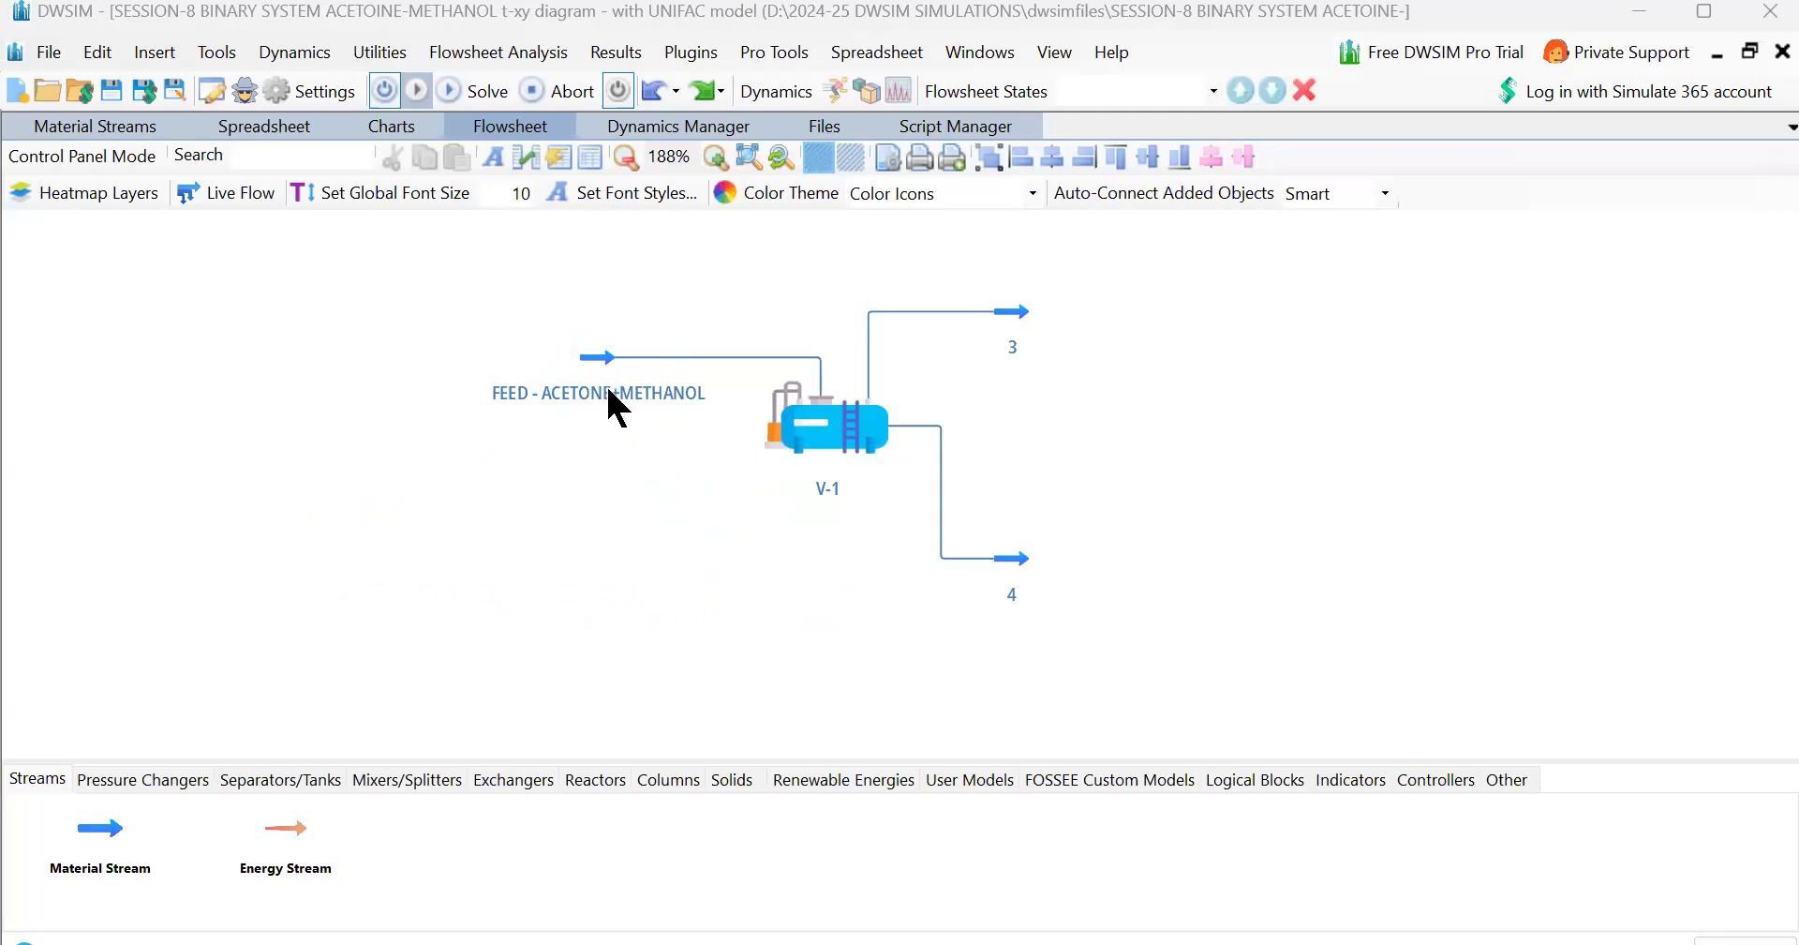
# - Accept mole fractions of 0.5 acetone and 0.5 methanol for the FEED - ACETONE+METHANOL stream and set its temperature to 25 C
pyautogui.doubleClick(597, 360)
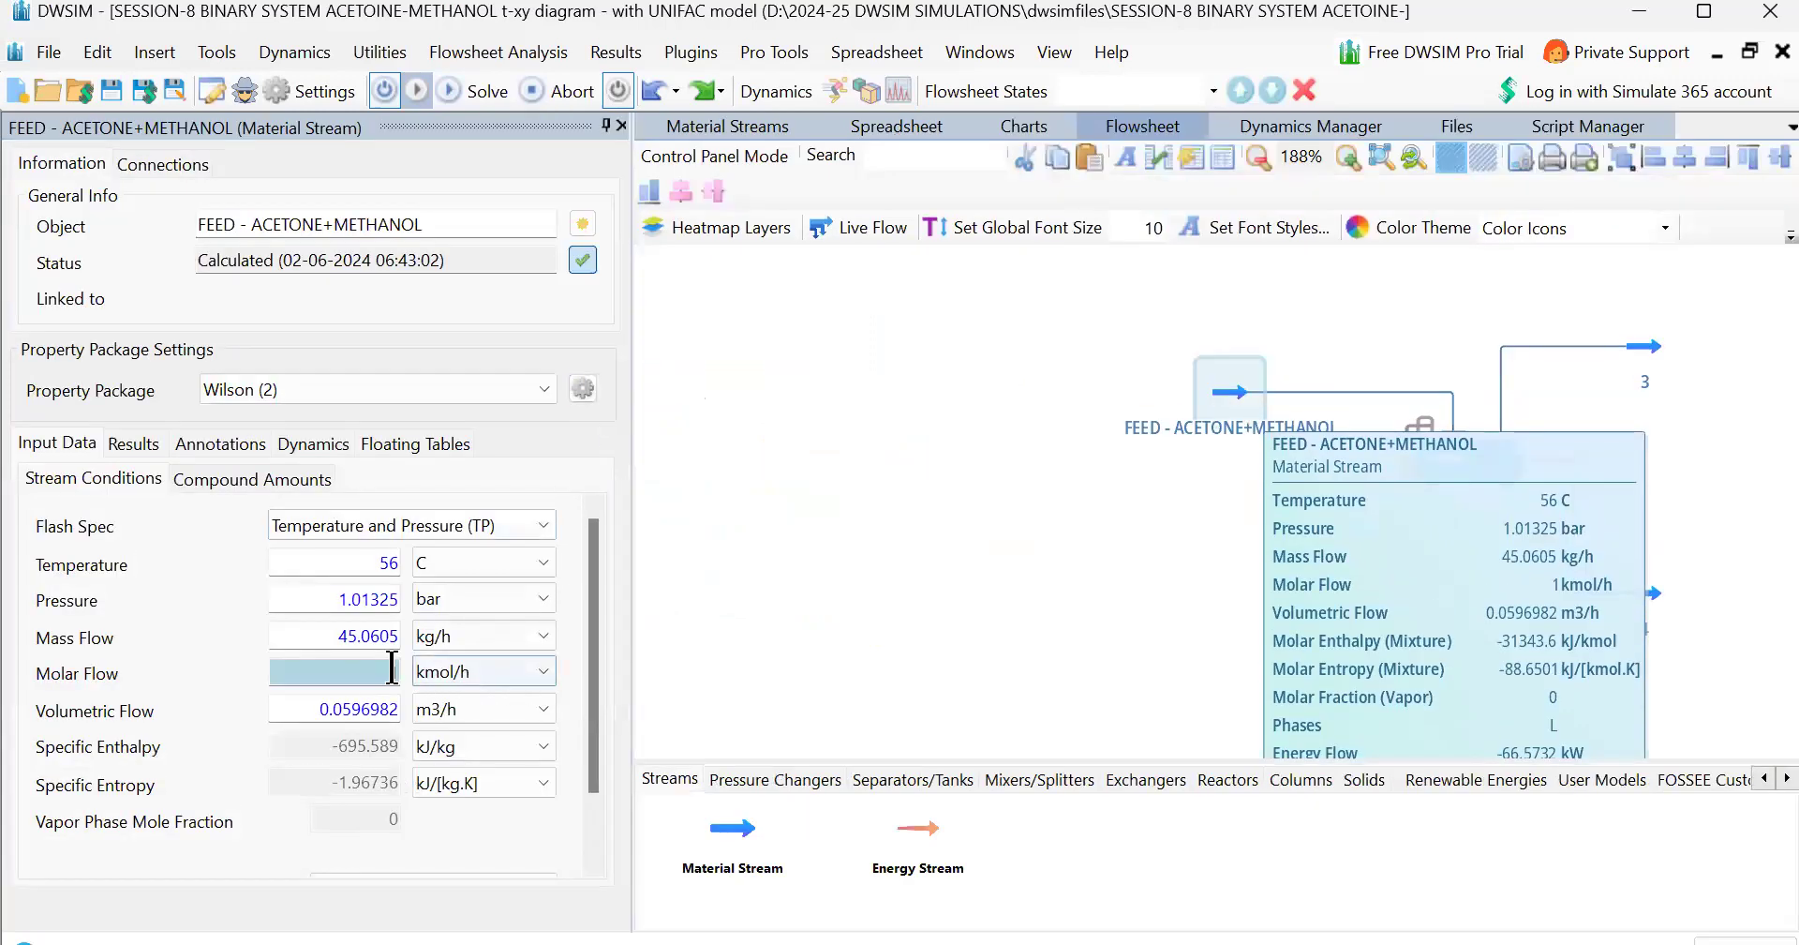
pyautogui.click(263, 481)
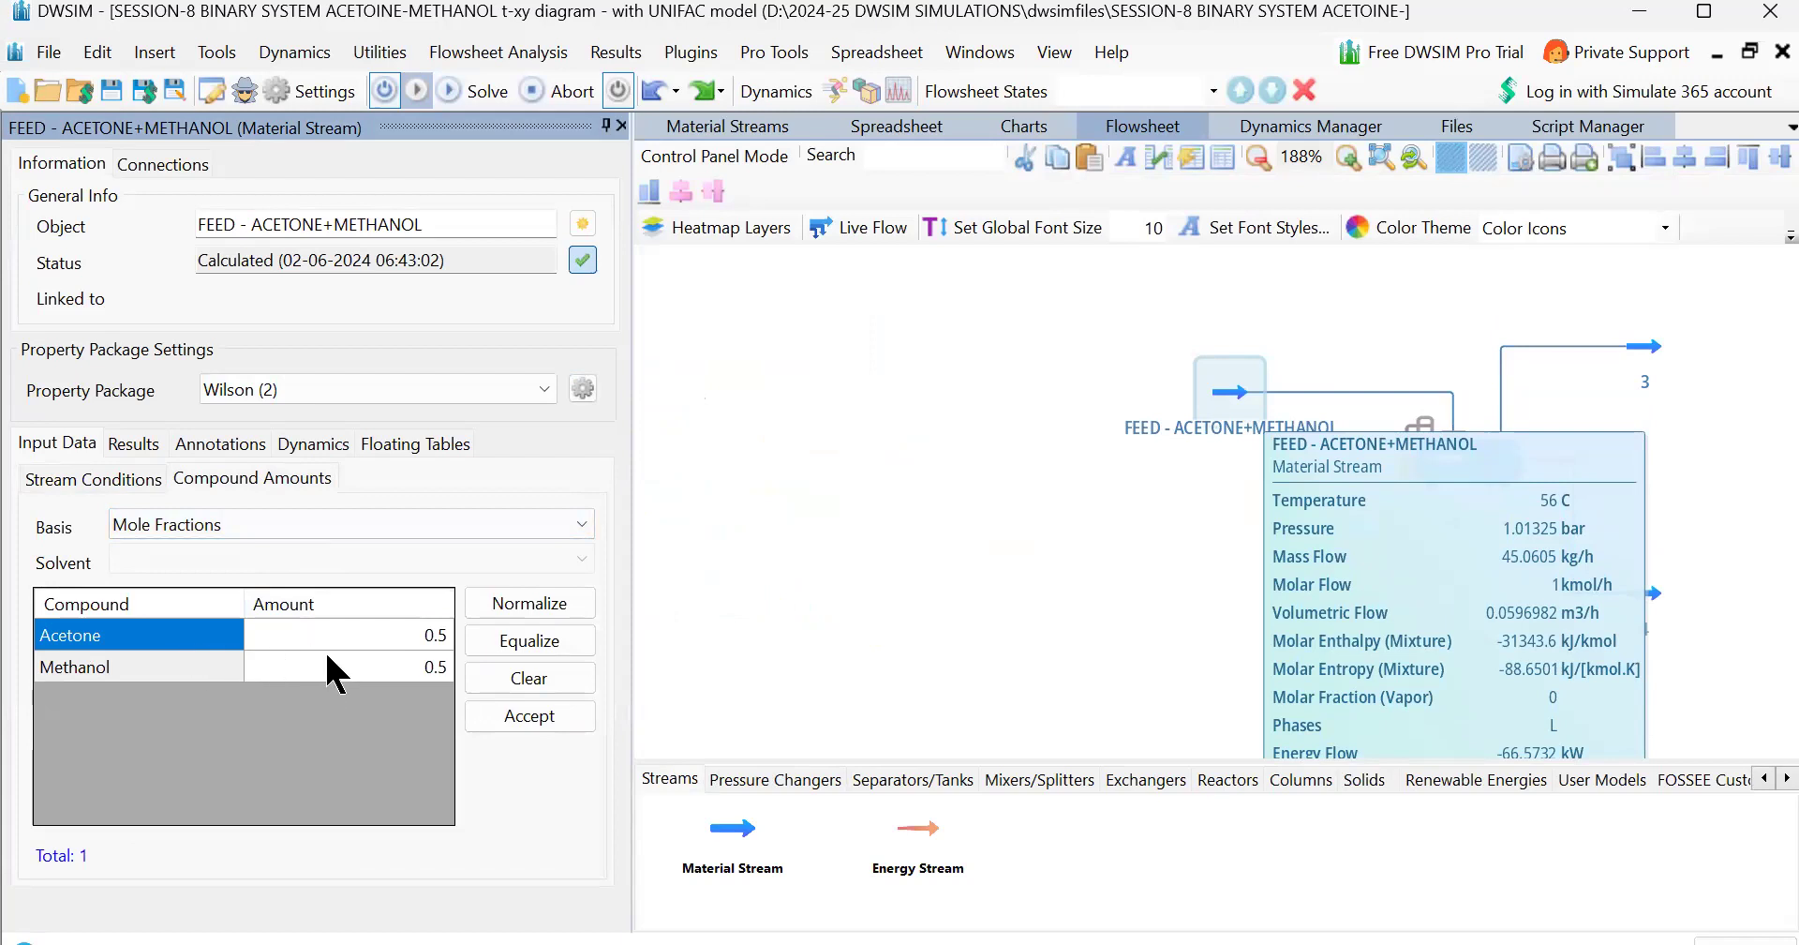
pyautogui.click(530, 712)
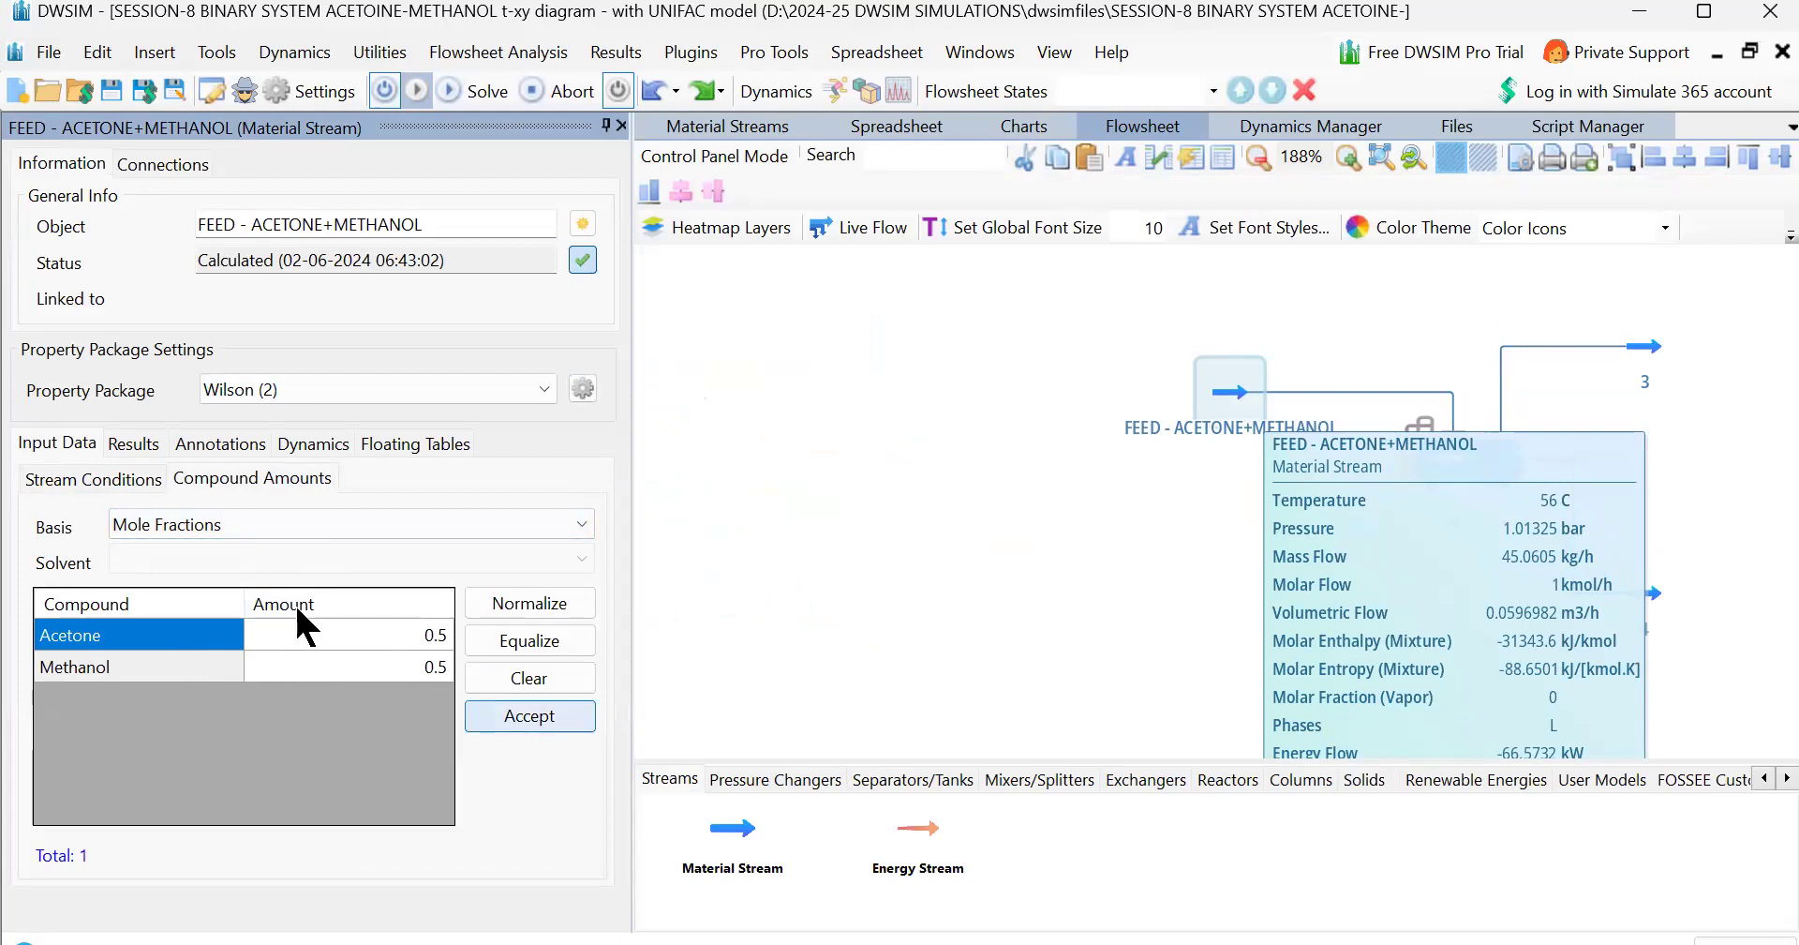
pyautogui.click(111, 478)
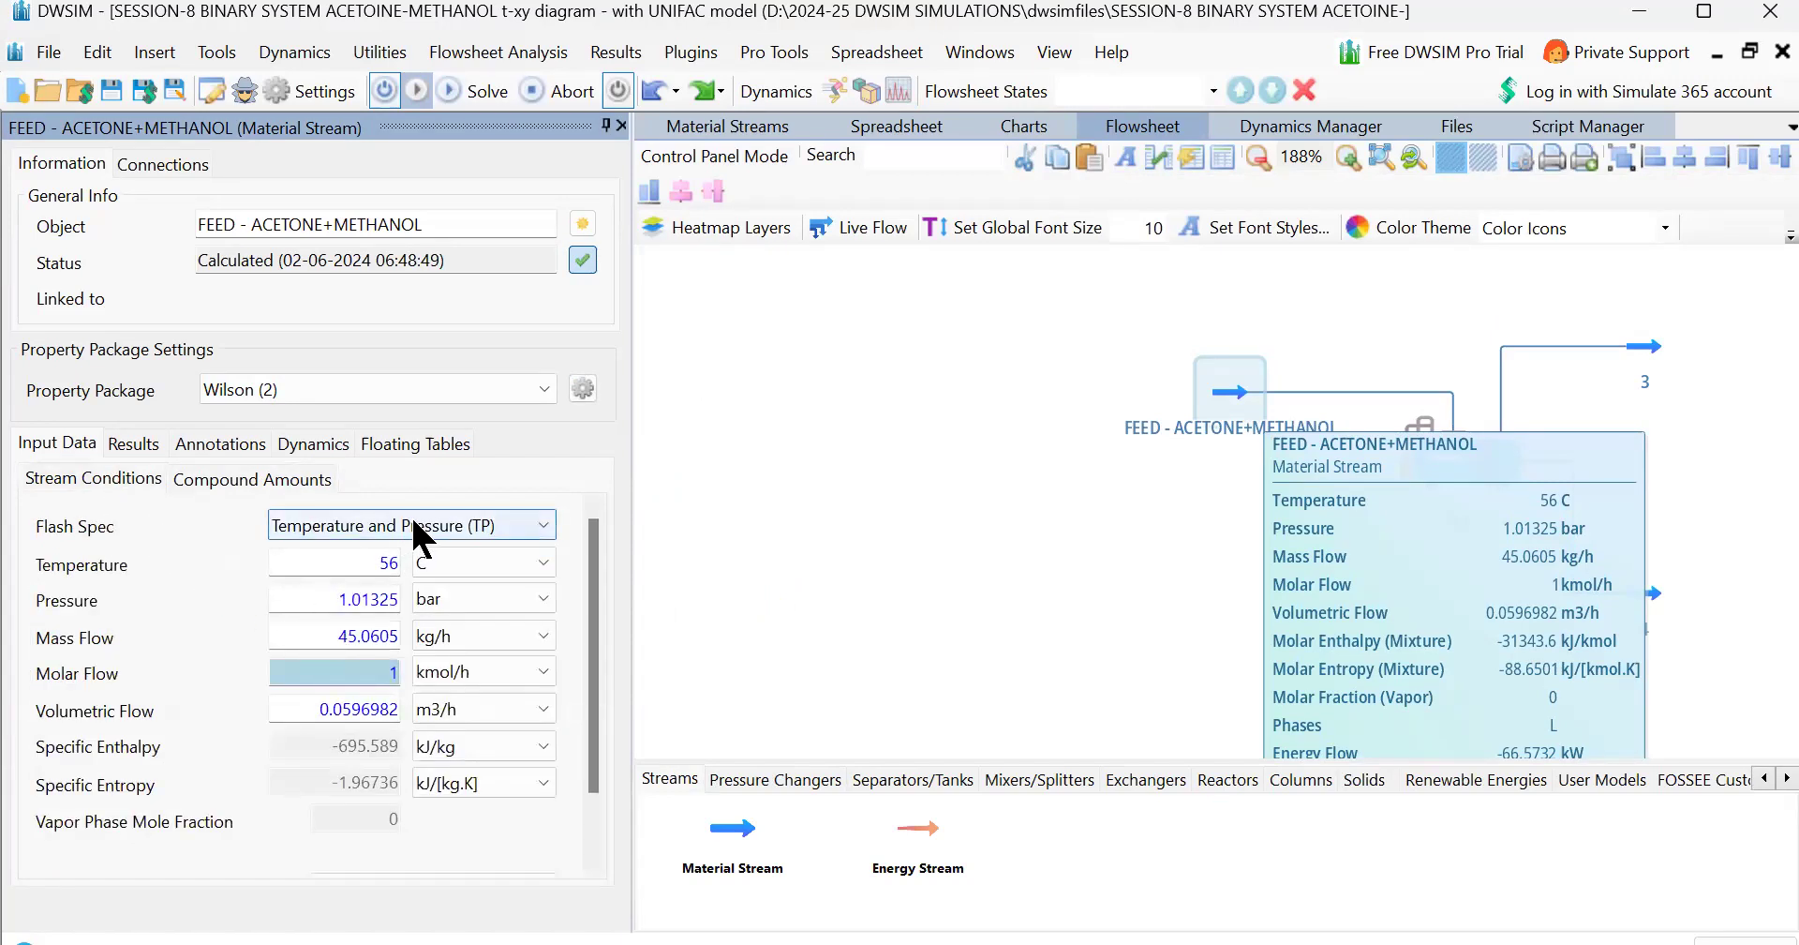
pyautogui.click(324, 586)
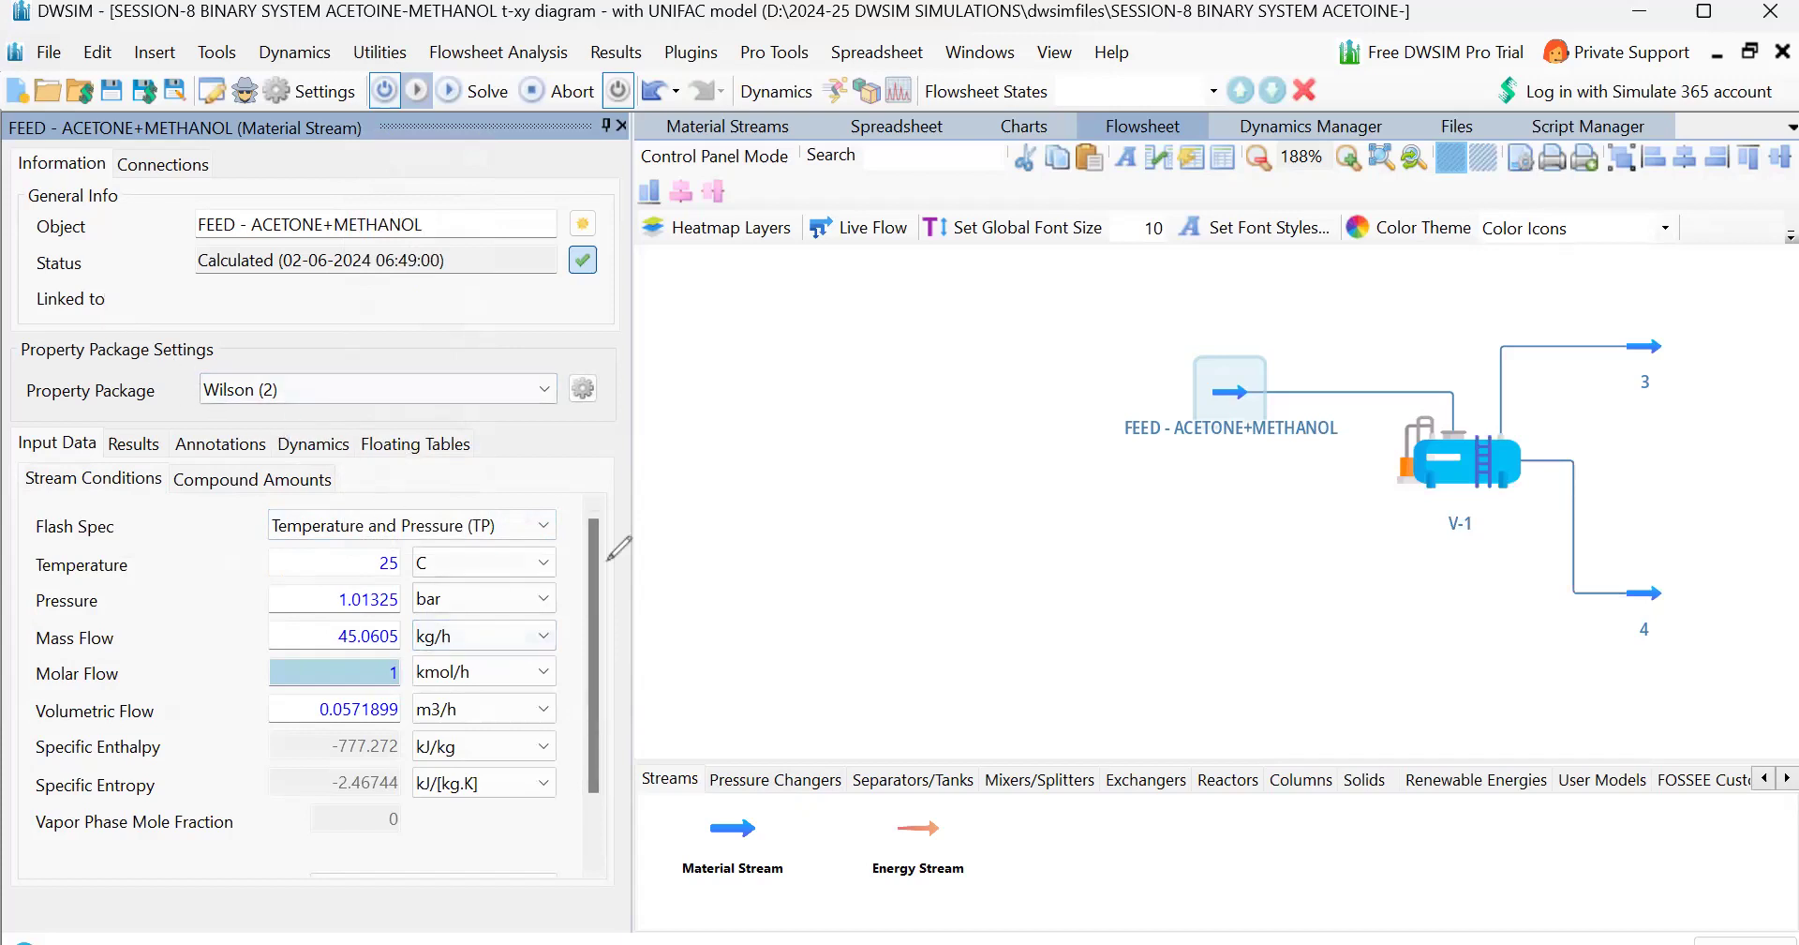
pyautogui.moveTo(834, 520); pyautogui.dragTo(440, 593)
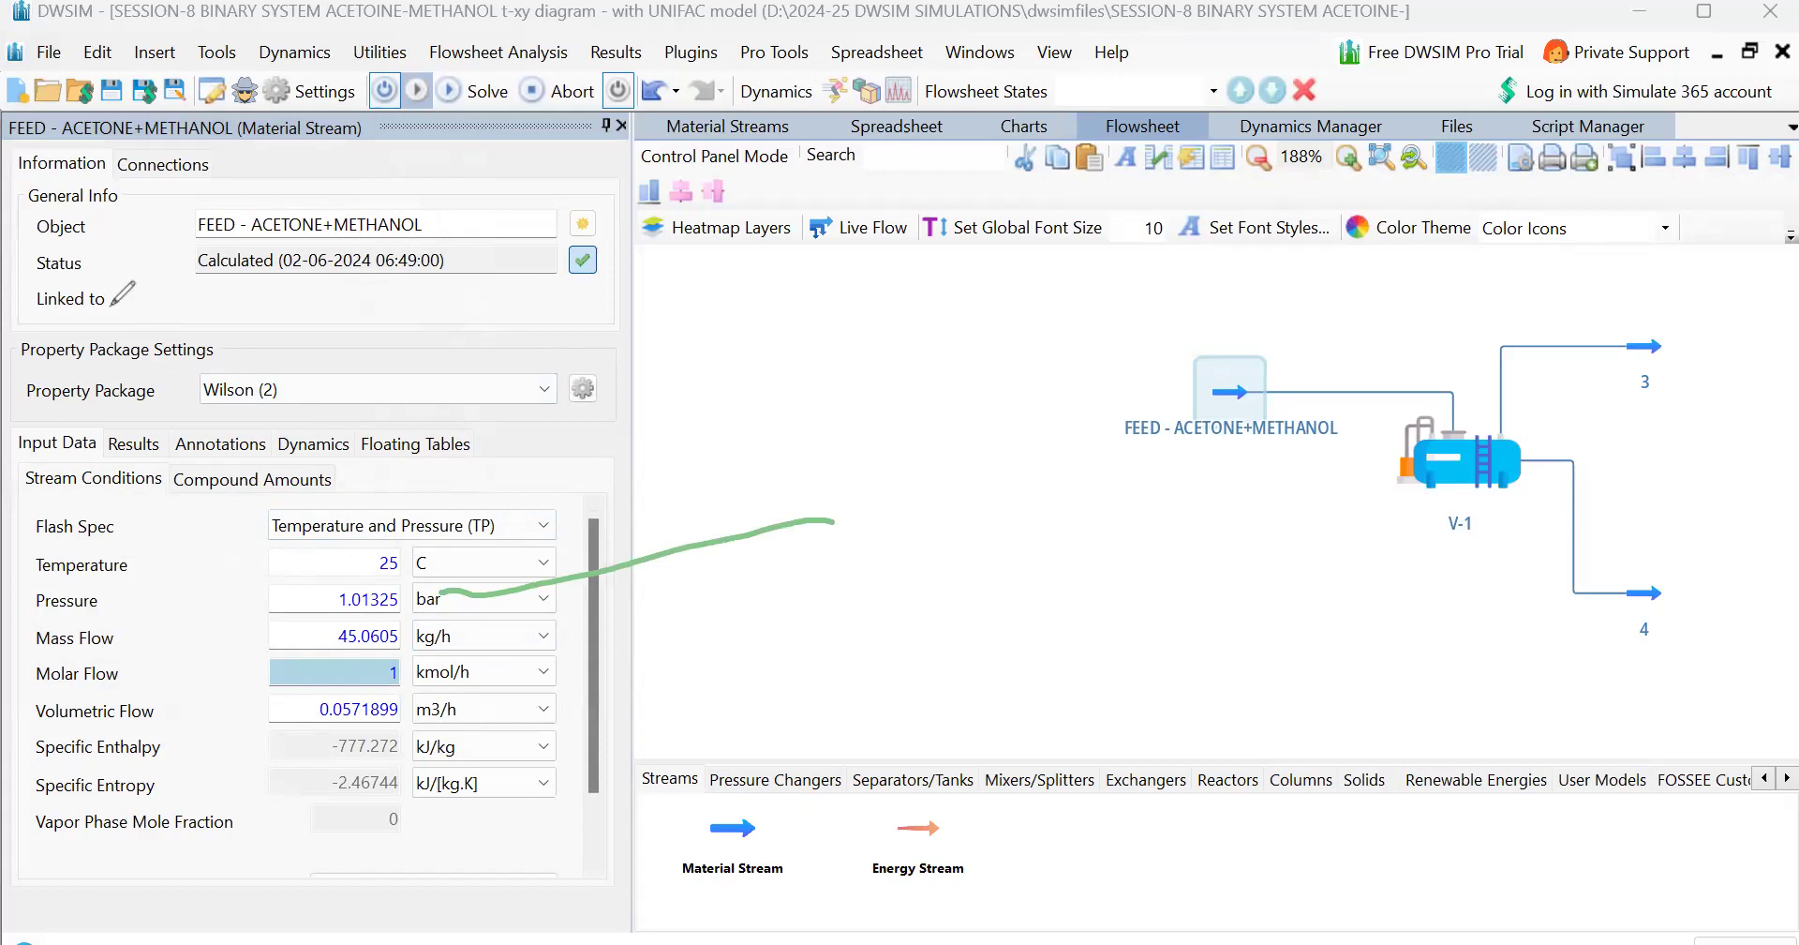
pyautogui.click(113, 305)
pyautogui.click(682, 546)
pyautogui.click(94, 188)
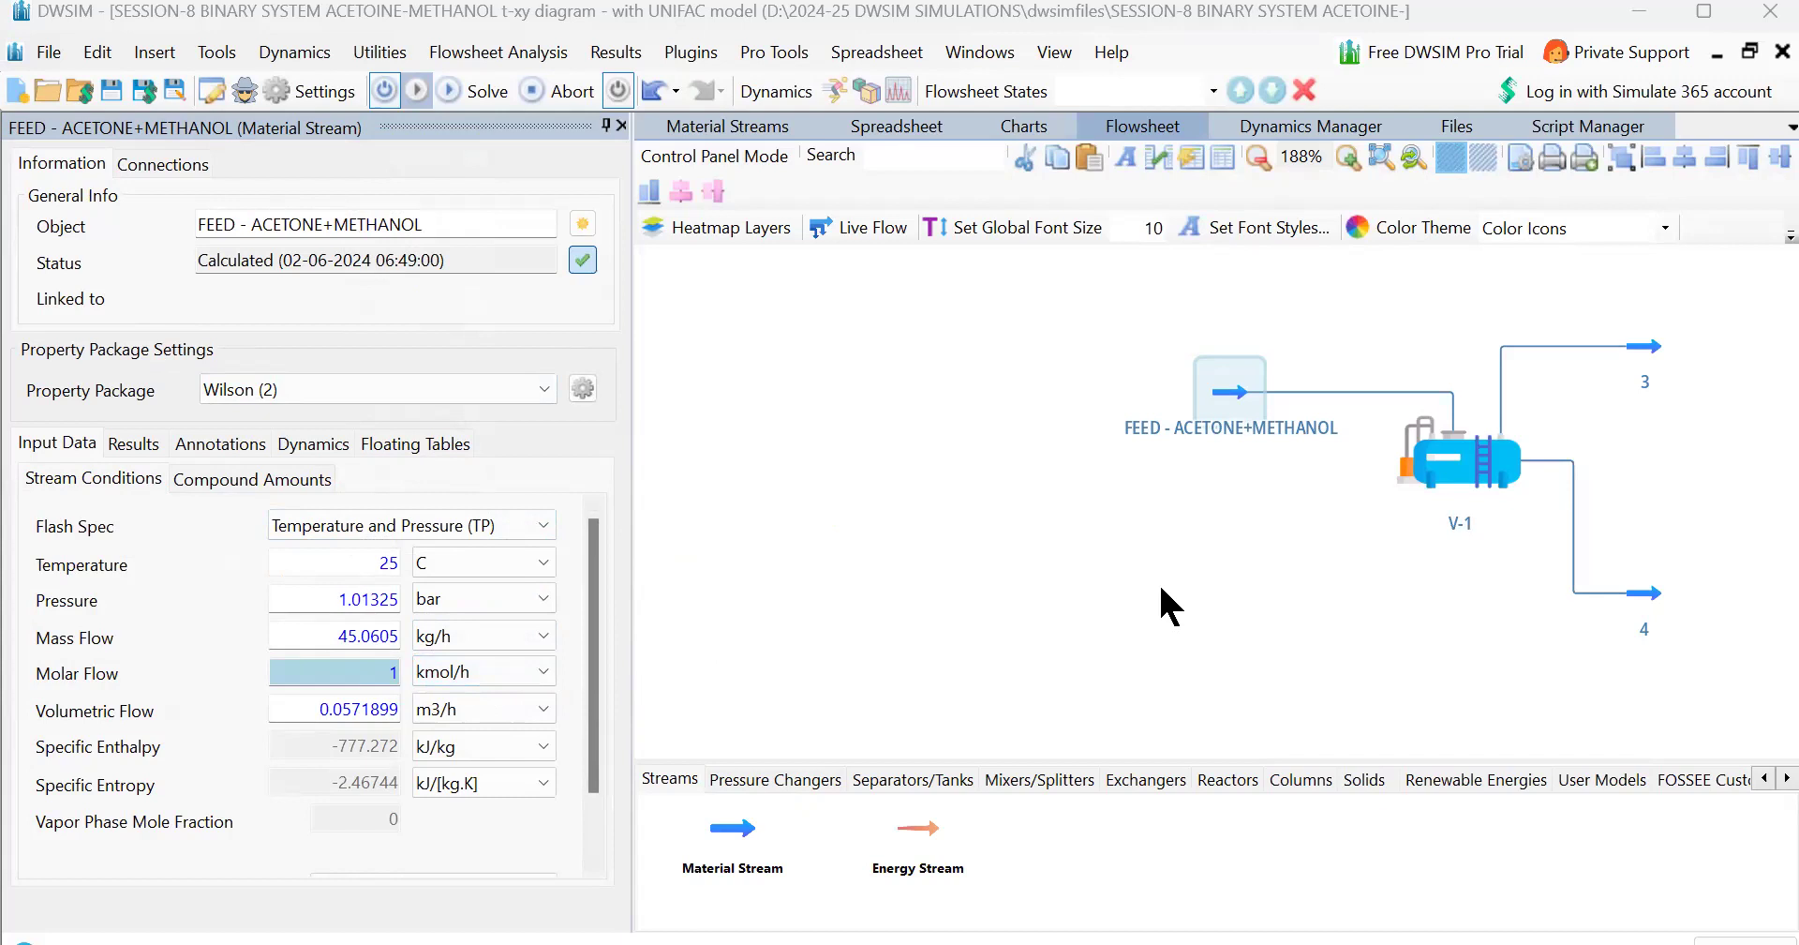
pyautogui.moveTo(1189, 515); pyautogui.dragTo(787, 553)
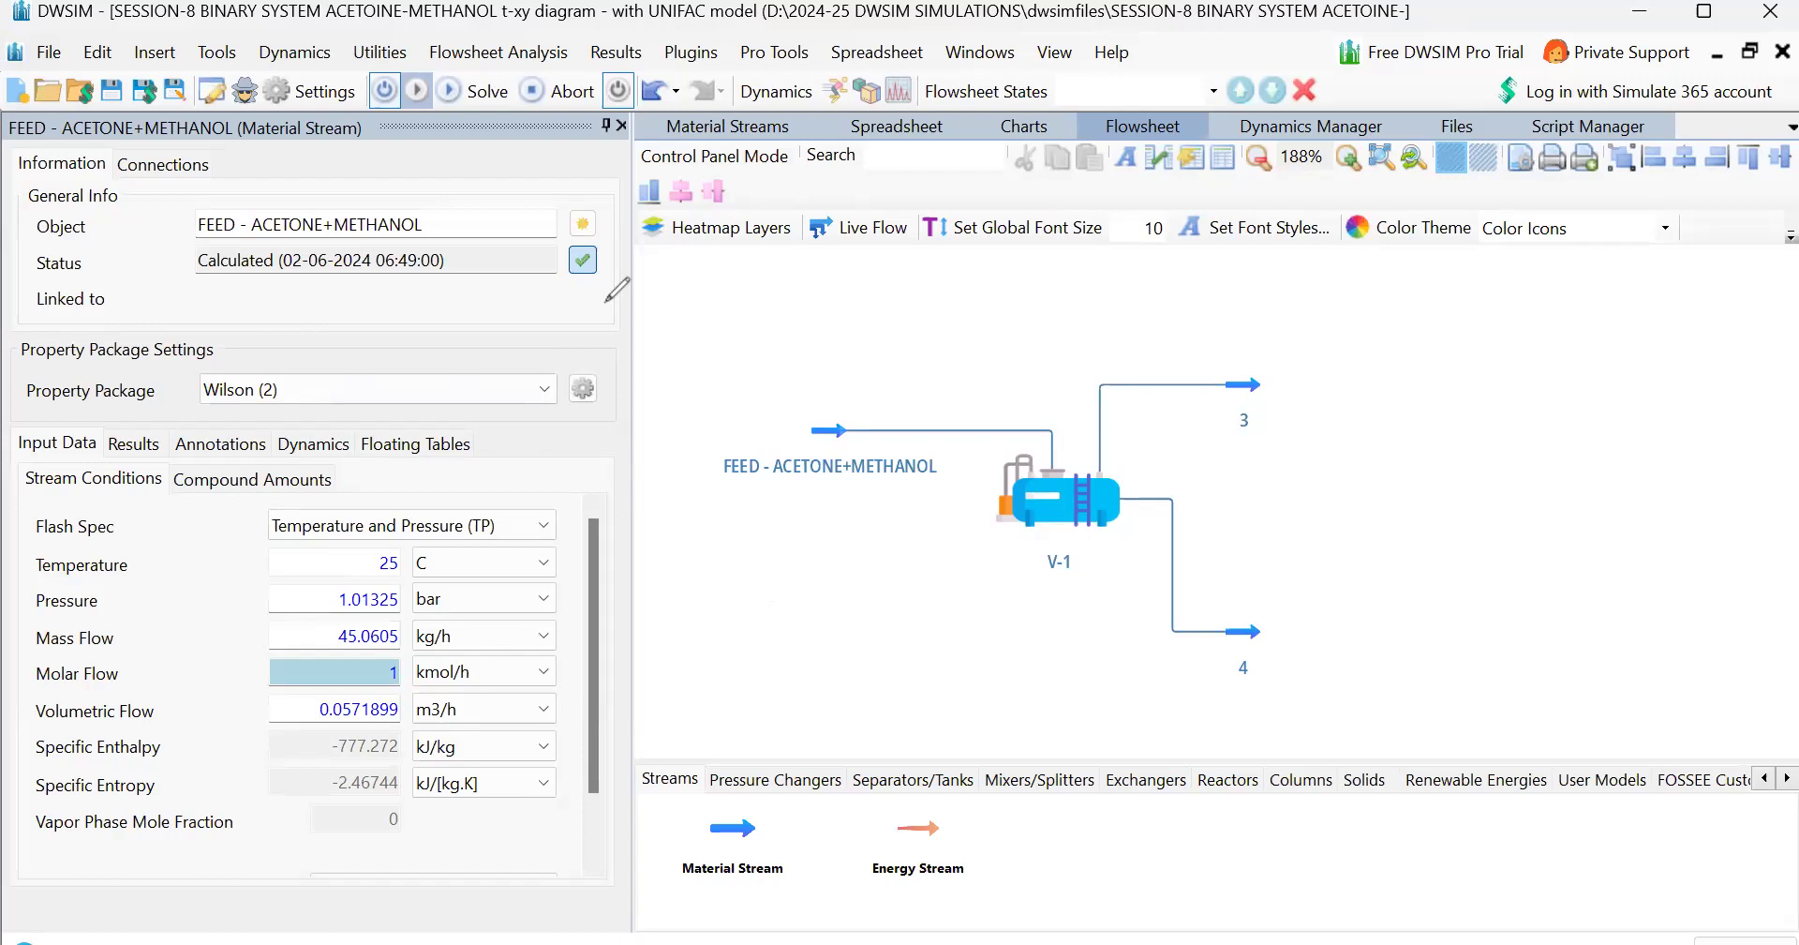
pyautogui.moveTo(1417, 375)
pyautogui.mouseDown()
pyautogui.moveTo(1450, 330)
pyautogui.moveTo(1504, 370)
pyautogui.moveTo(1570, 361)
pyautogui.mouseUp()
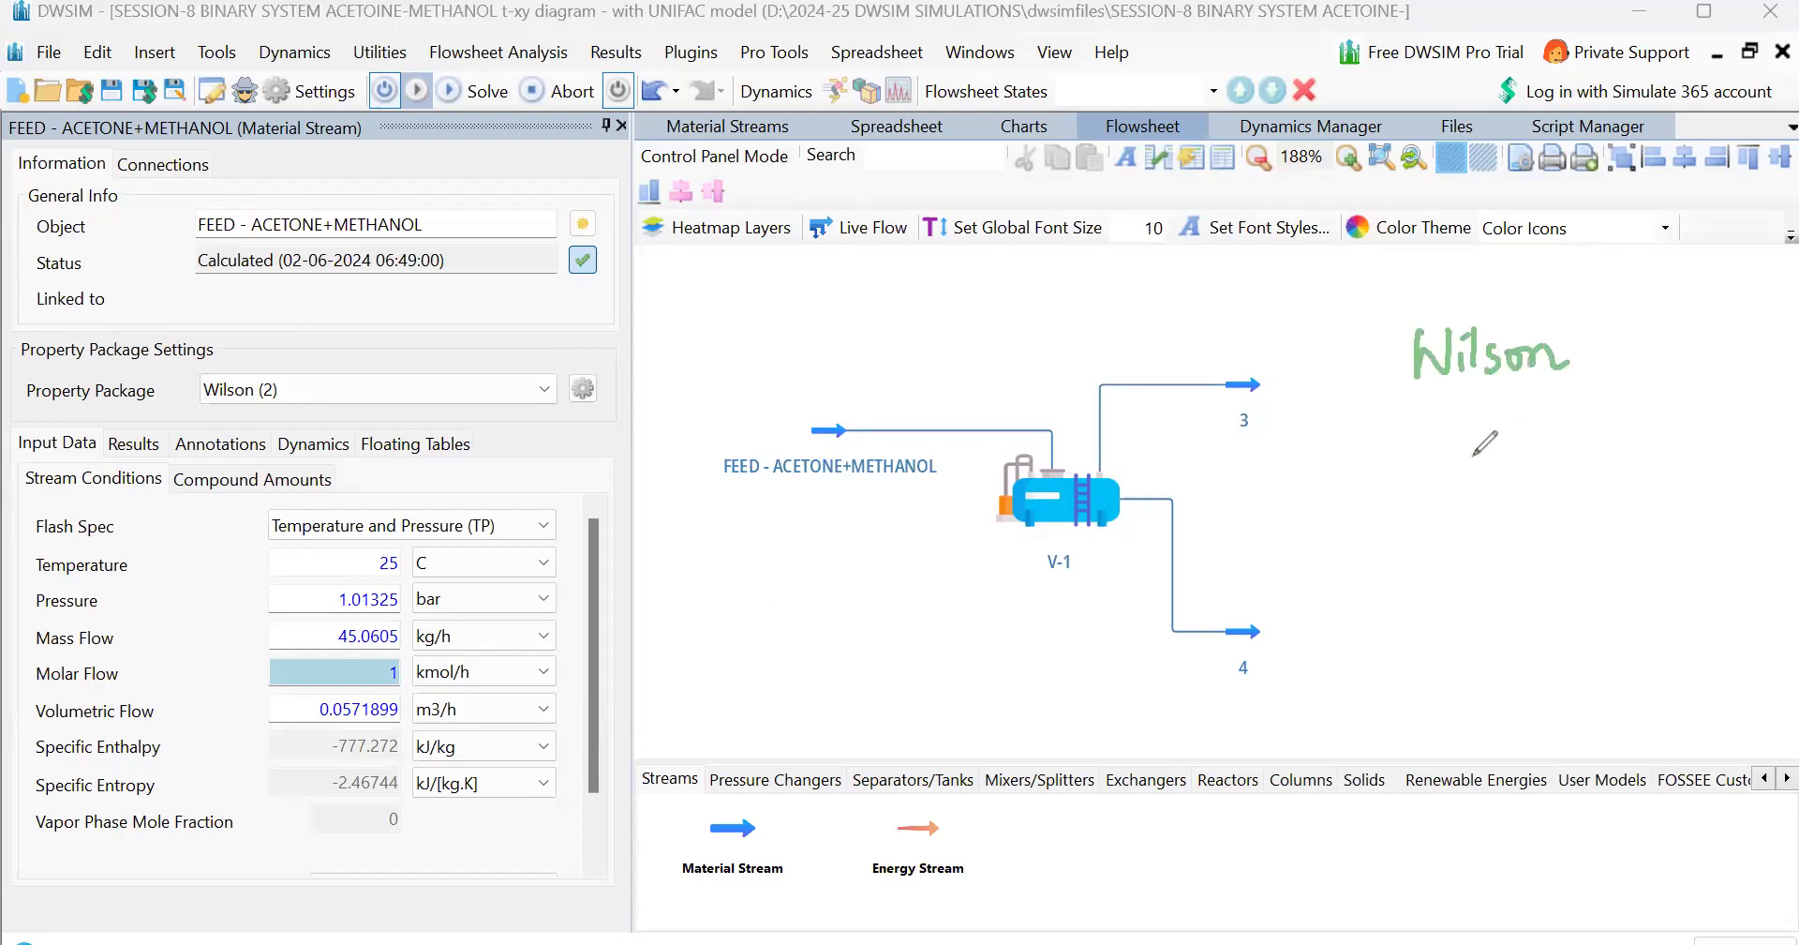
pyautogui.moveTo(1430, 476)
pyautogui.mouseDown()
pyautogui.moveTo(1428, 430)
pyautogui.moveTo(1595, 447)
pyautogui.moveTo(1606, 478)
pyautogui.mouseUp()
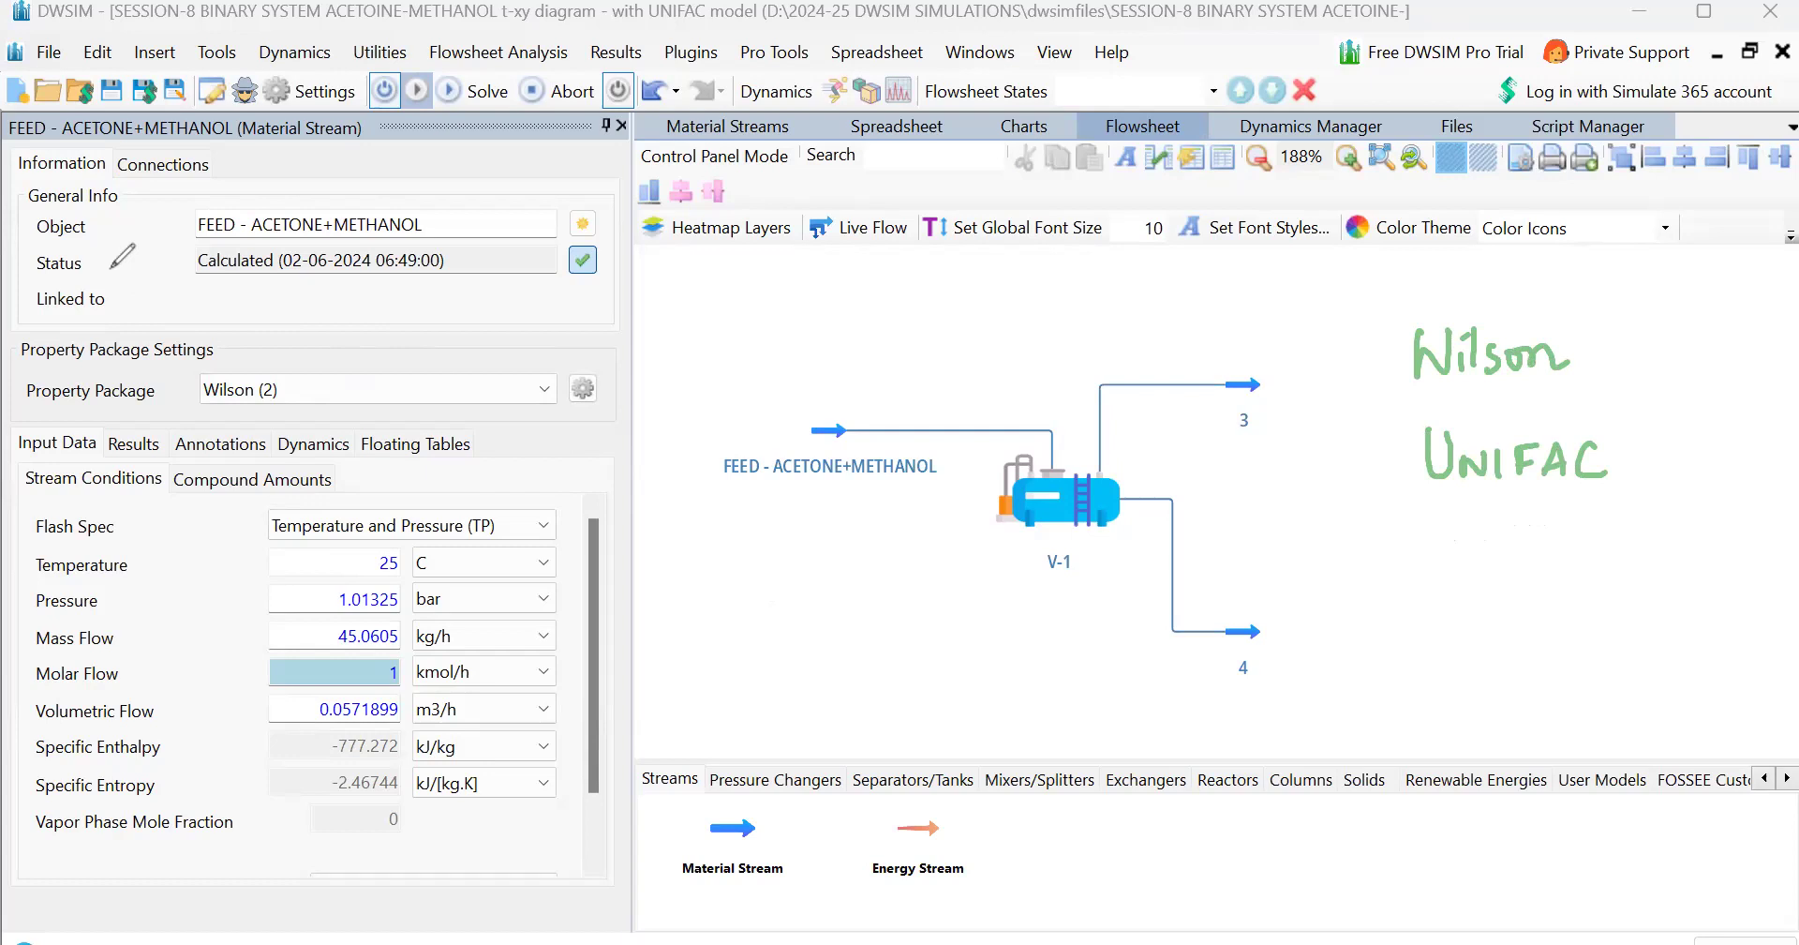
# - Add a Binary Phase Envelope utility for material streams, attached to the FEED - ACETONE+METHANOL stream
pyautogui.click(380, 52)
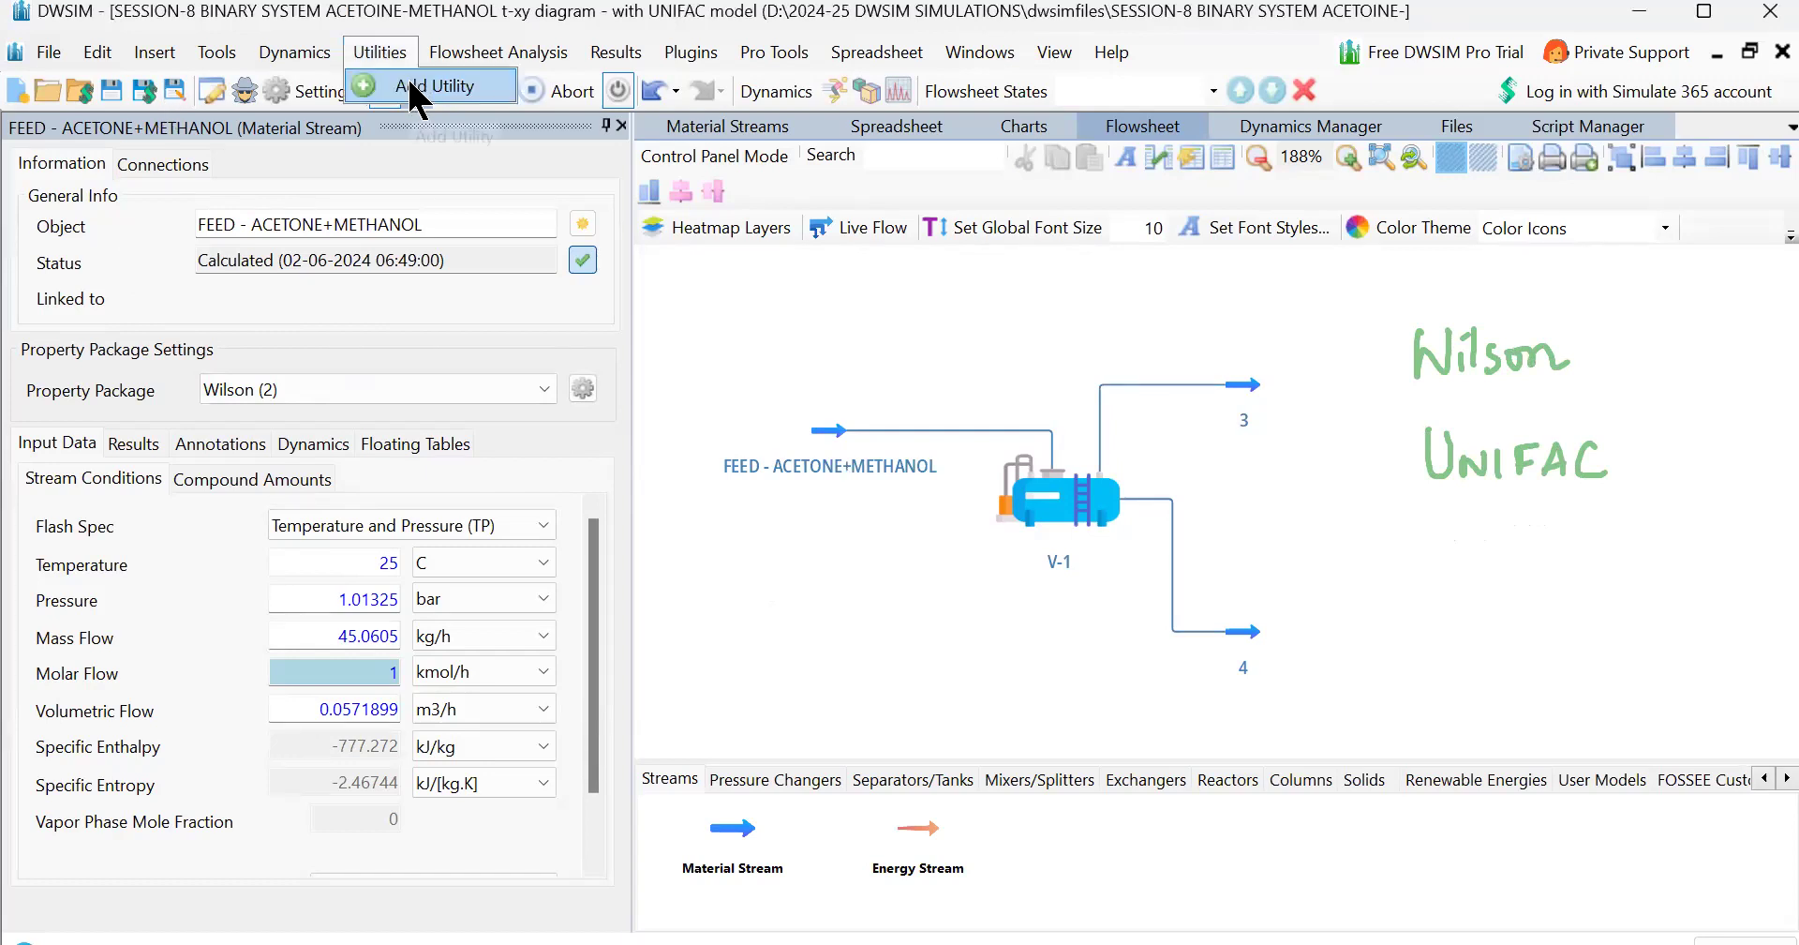
pyautogui.click(409, 89)
pyautogui.click(553, 379)
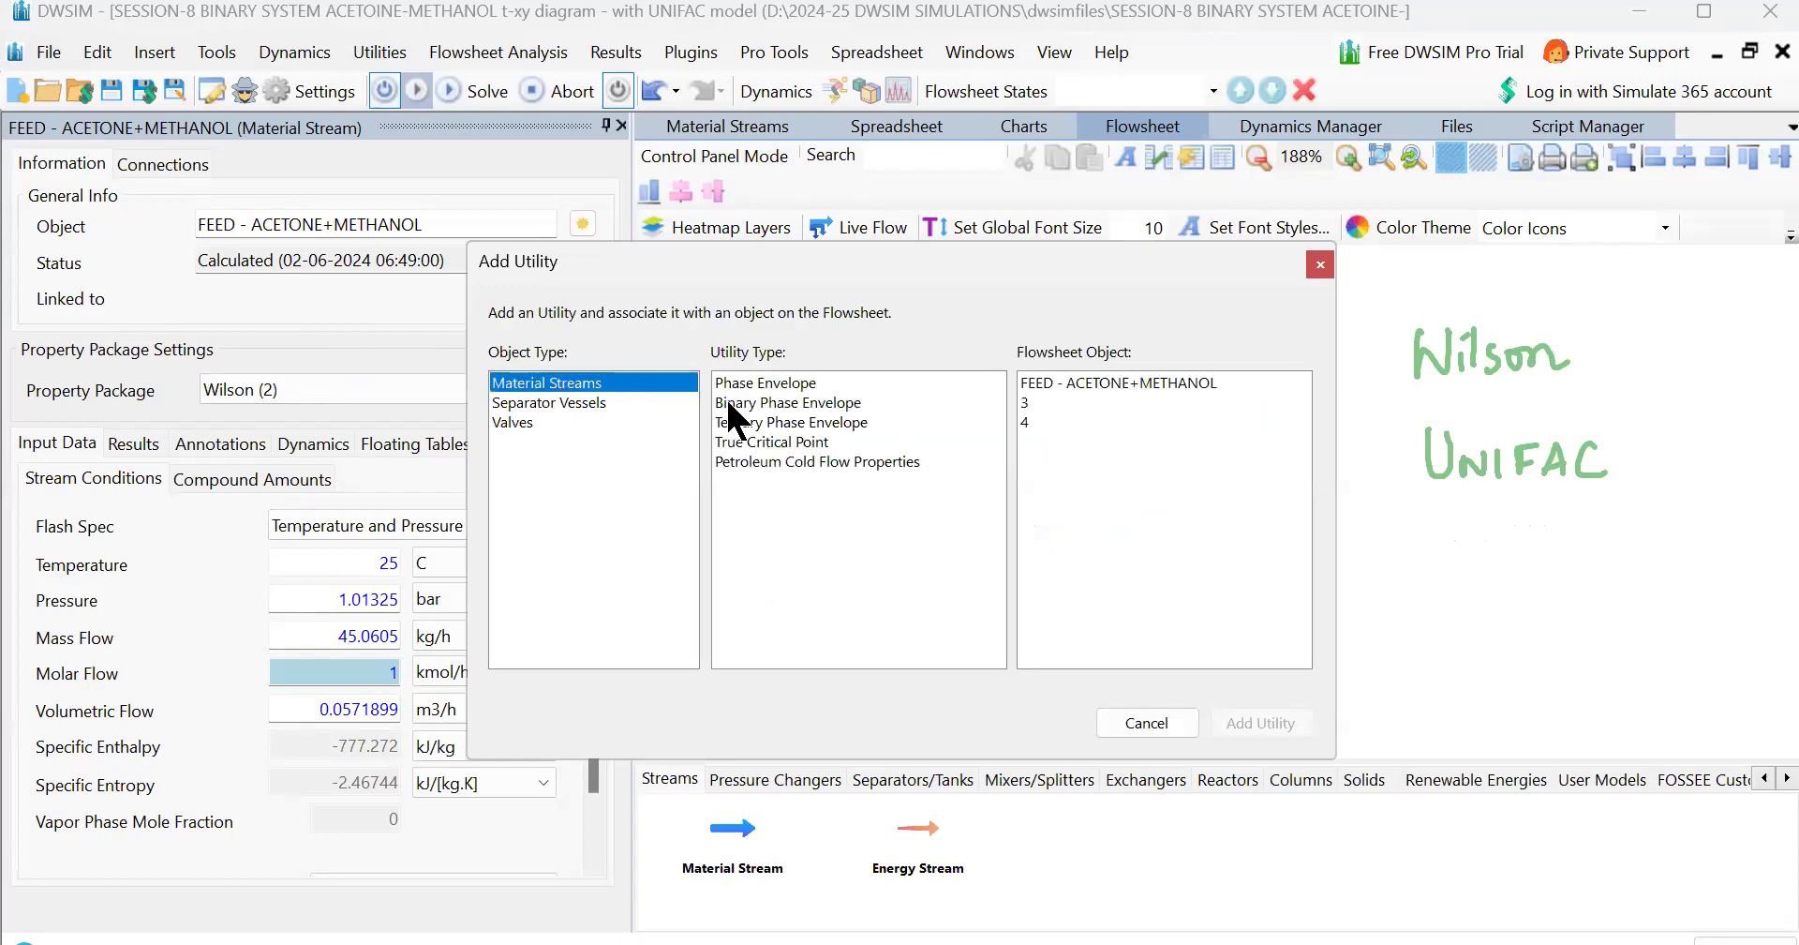
pyautogui.click(761, 404)
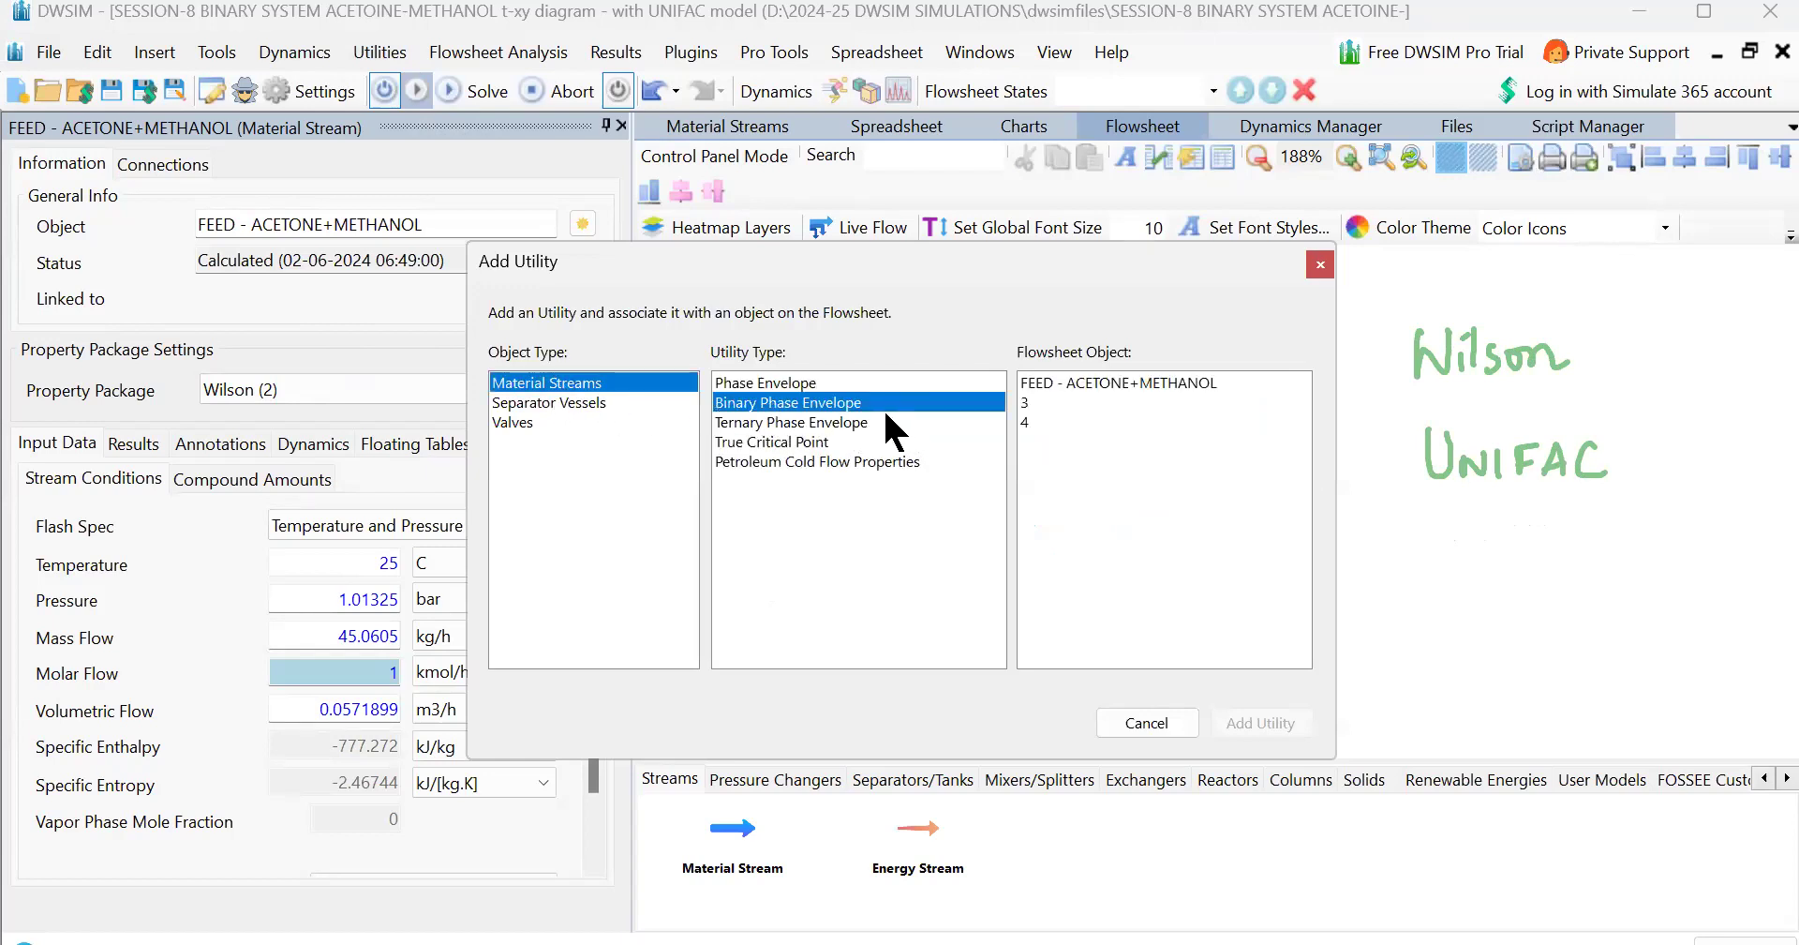
pyautogui.click(1103, 380)
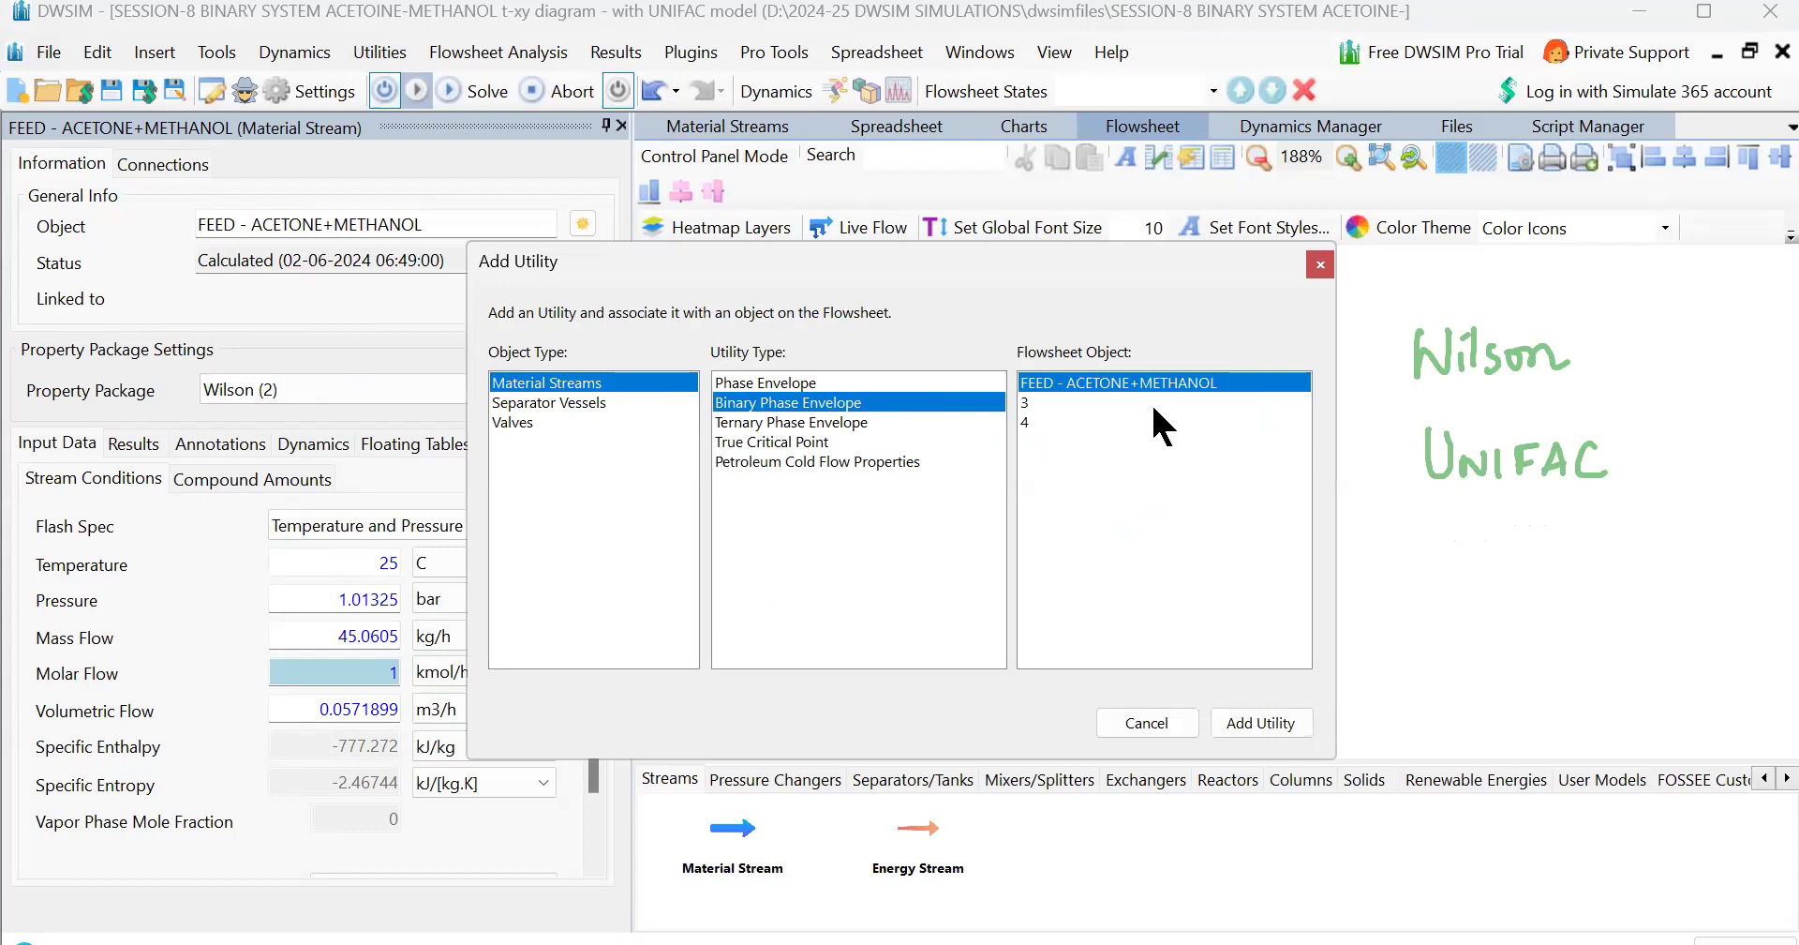
pyautogui.click(1262, 723)
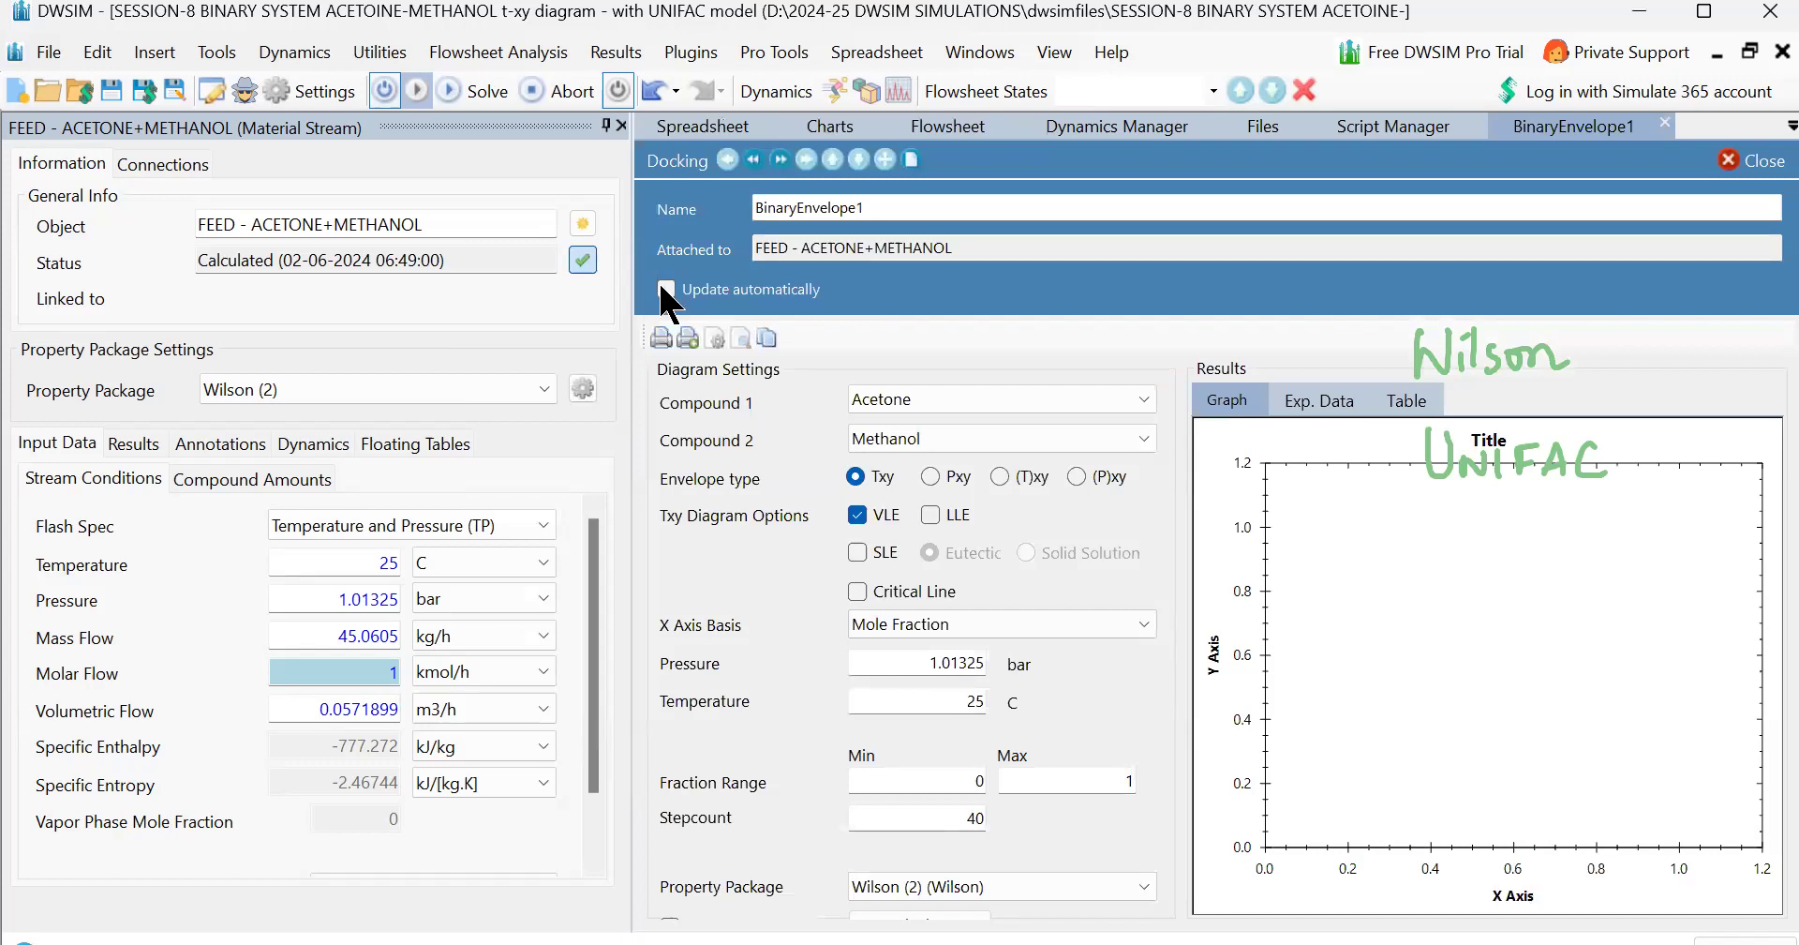
# - Close the feed stream's editor and float the BinaryEnvelope1 window, enlarged to show all diagram settings and the graph
pyautogui.click(619, 125)
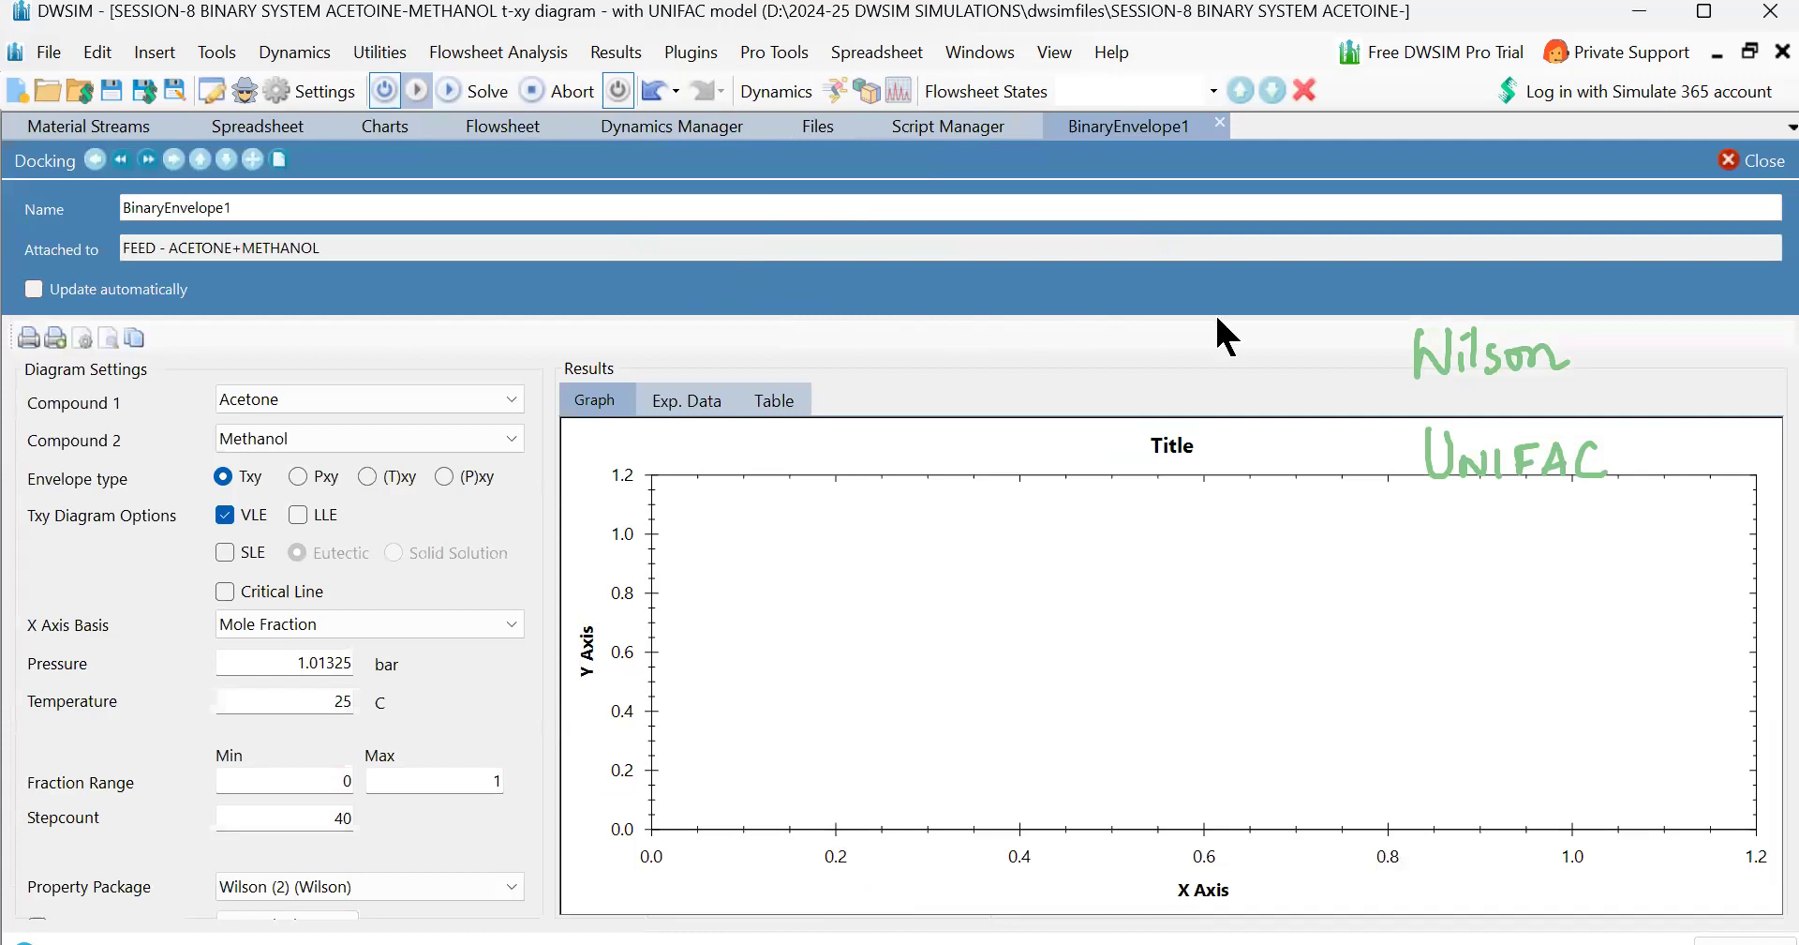
pyautogui.click(1217, 319)
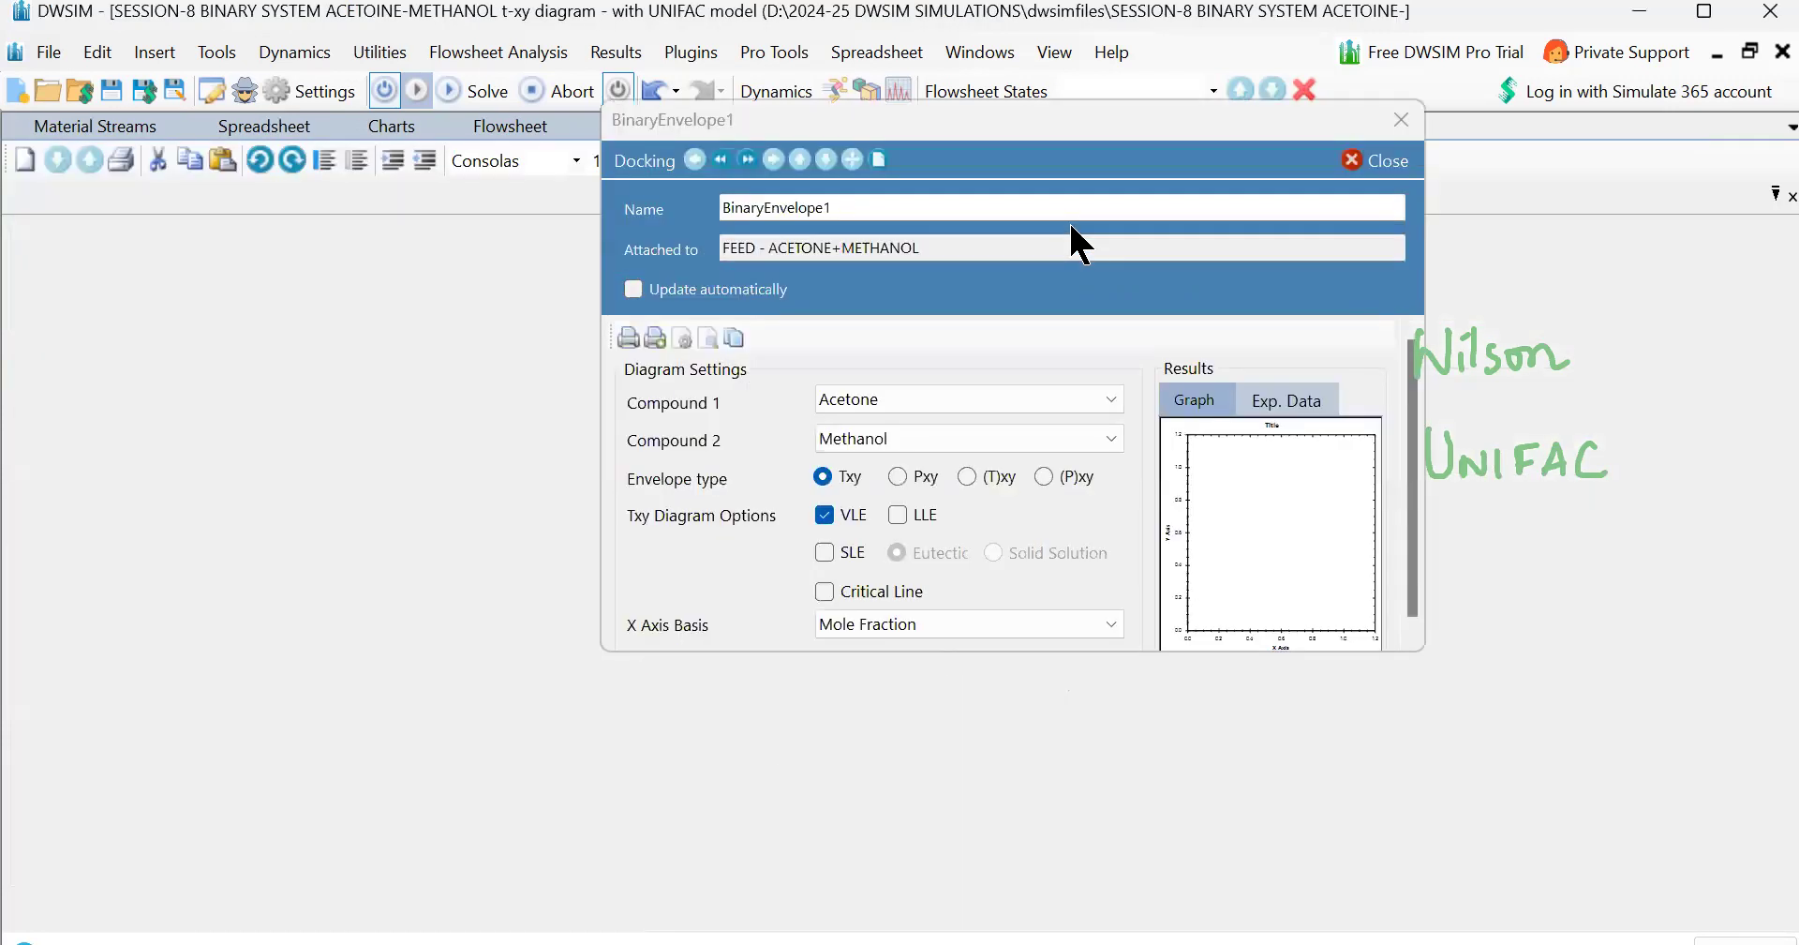
pyautogui.moveTo(1067, 100); pyautogui.dragTo(1067, 21)
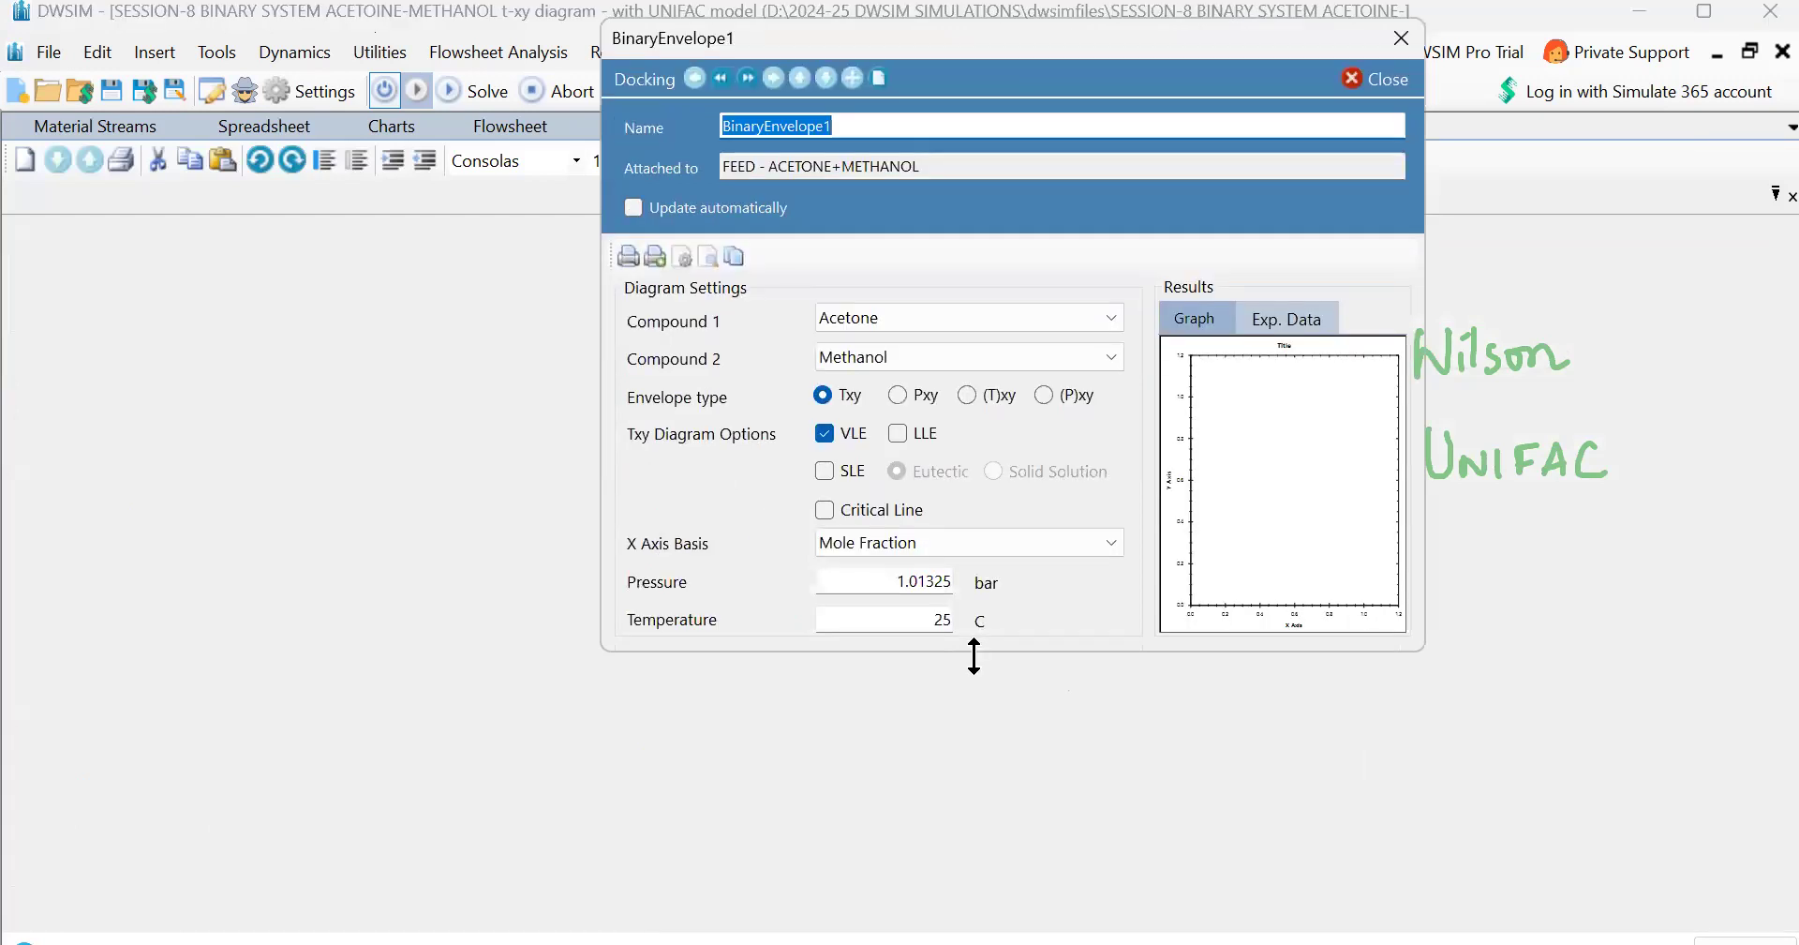
pyautogui.moveTo(974, 656); pyautogui.dragTo(973, 860)
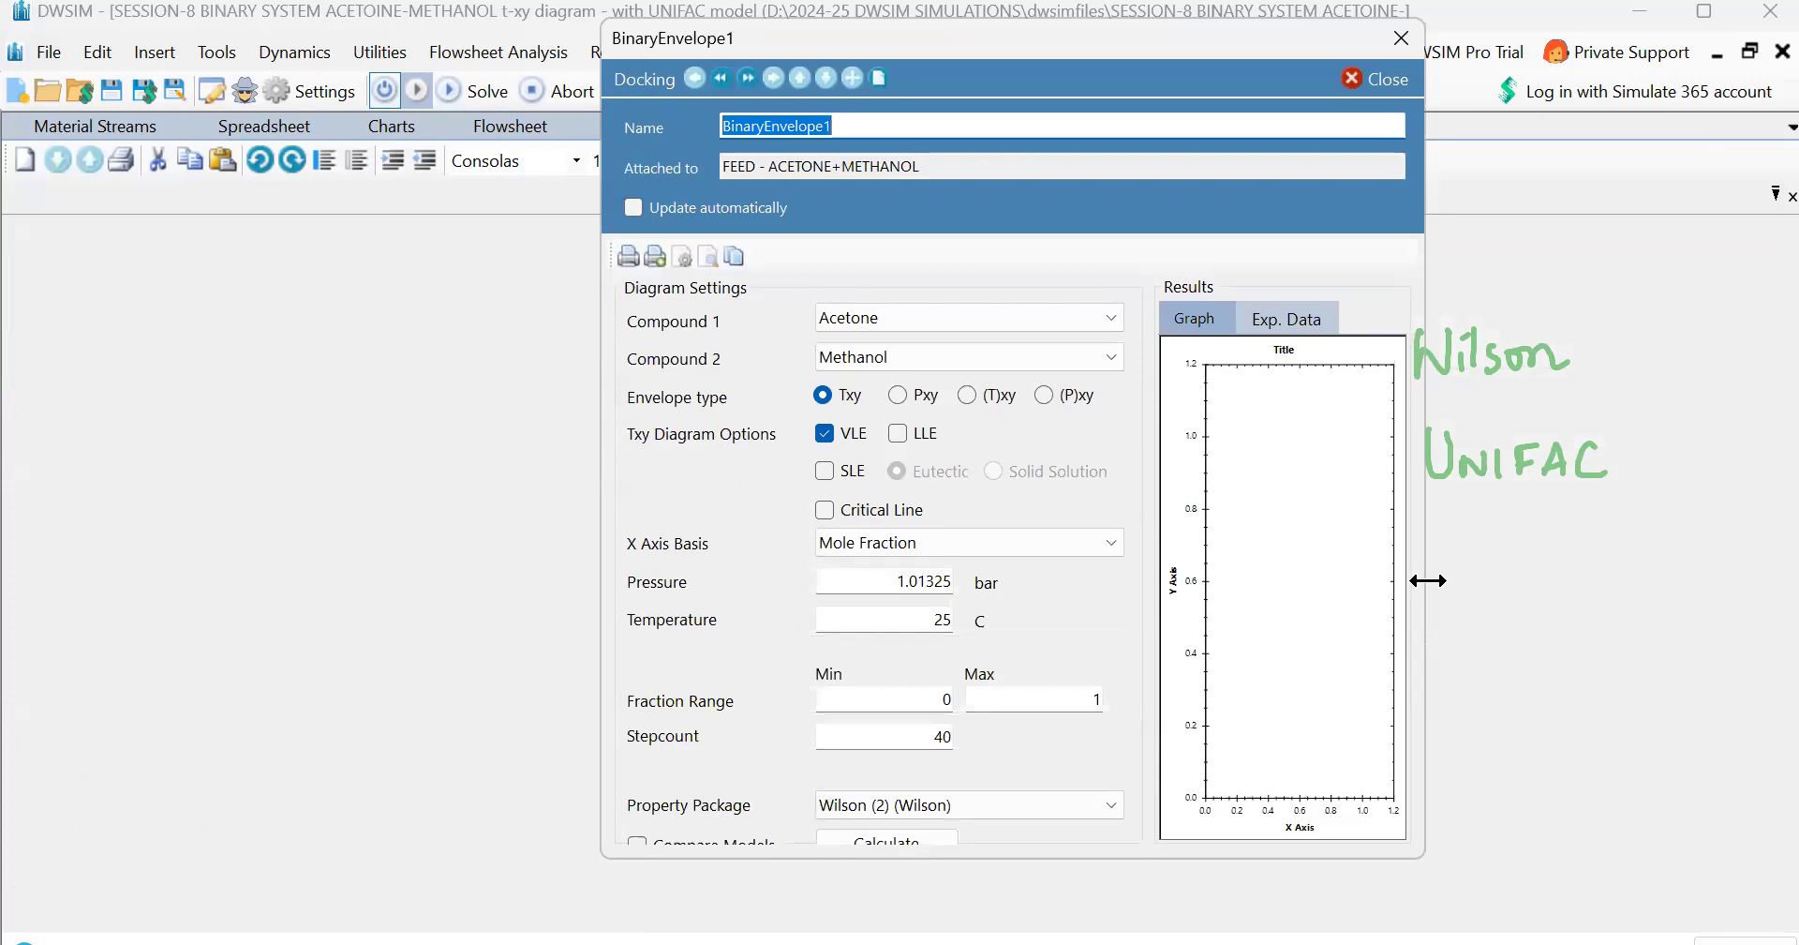
pyautogui.moveTo(1428, 580); pyautogui.dragTo(1739, 580)
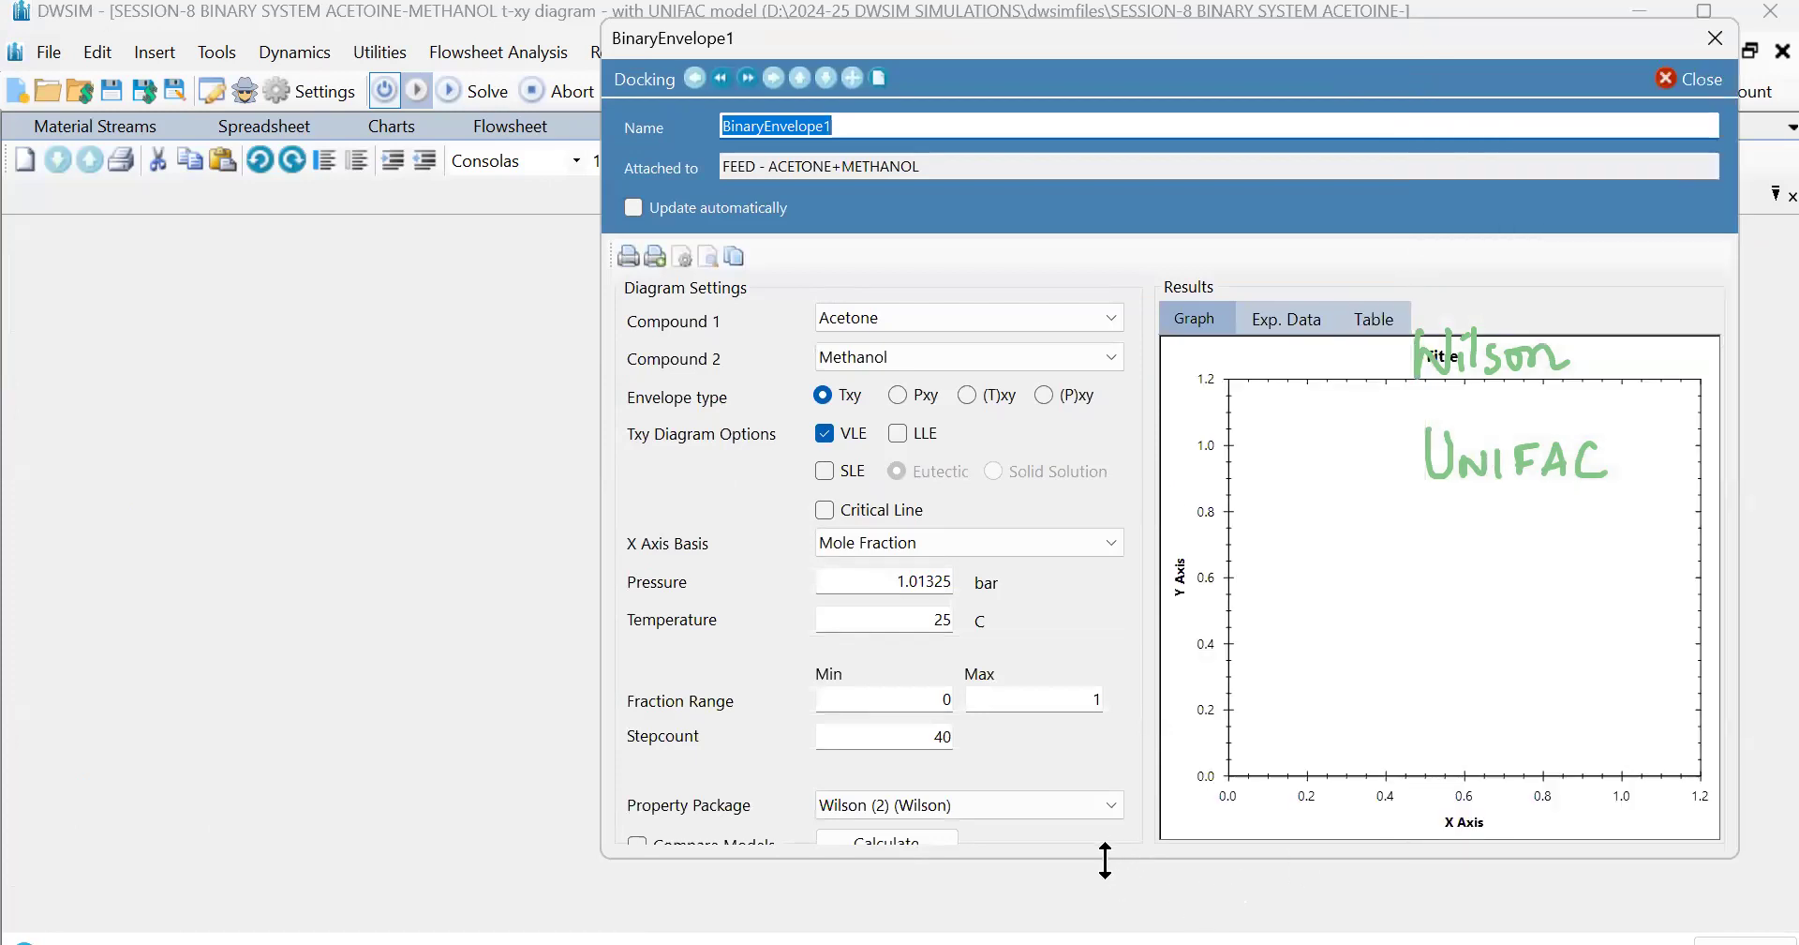
pyautogui.moveTo(1105, 859); pyautogui.dragTo(1105, 918)
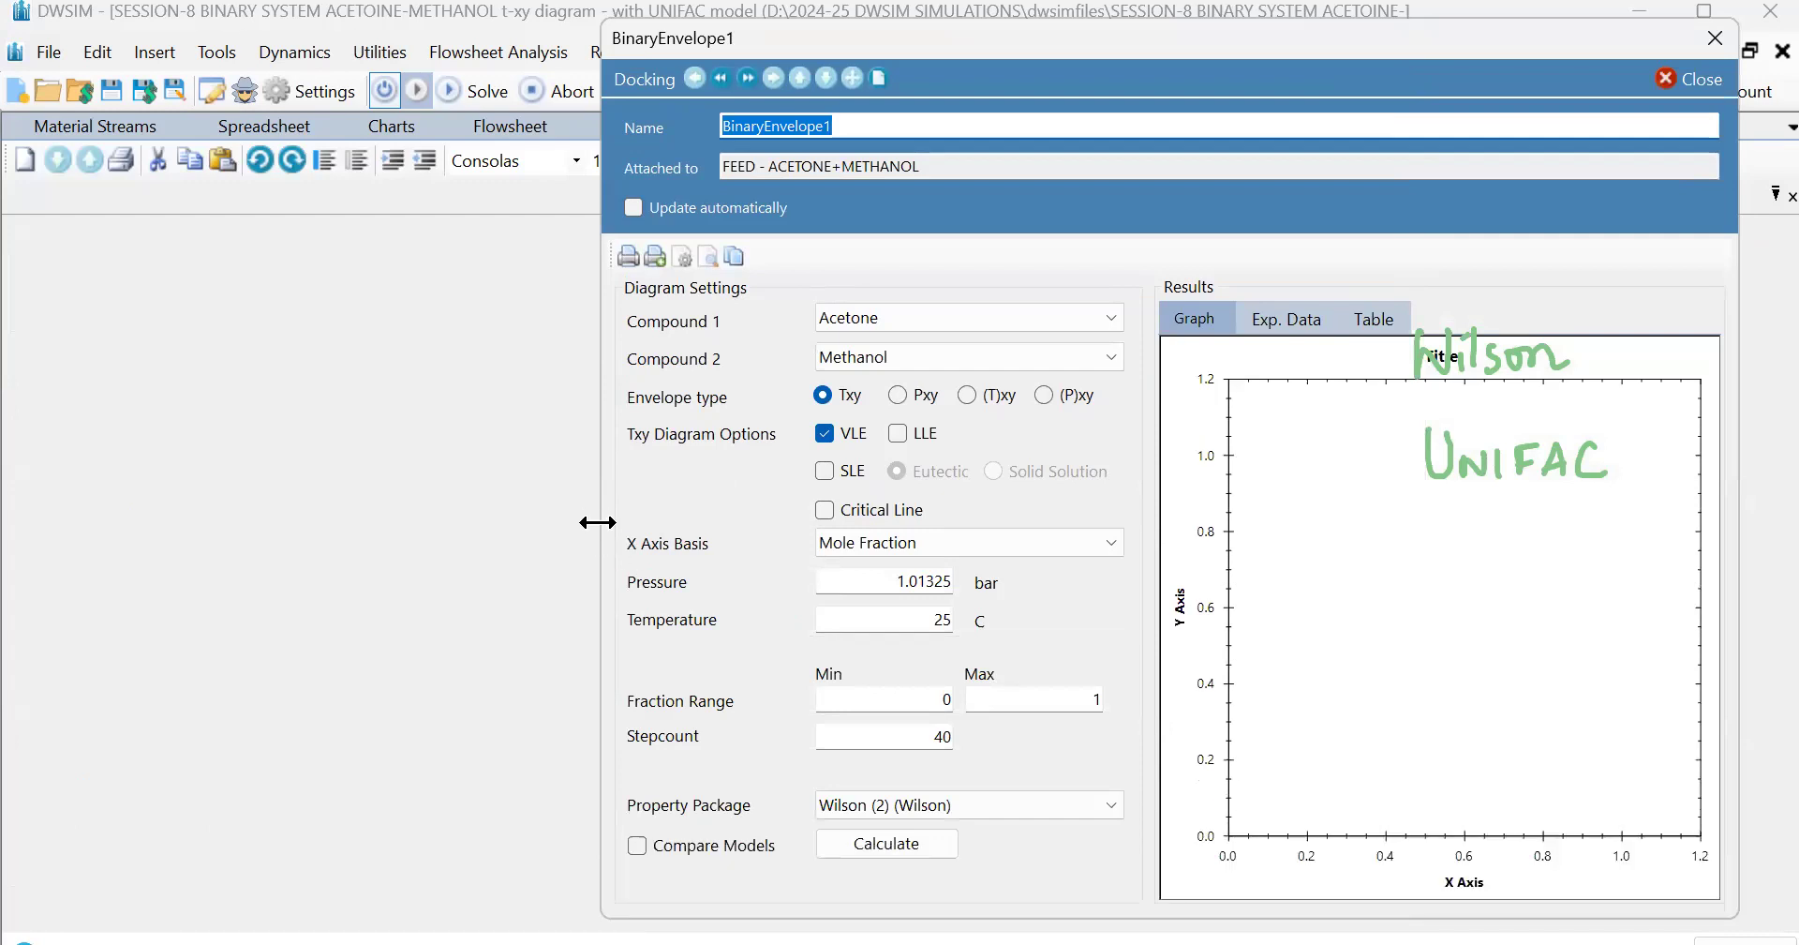
pyautogui.moveTo(597, 522); pyautogui.dragTo(494, 517)
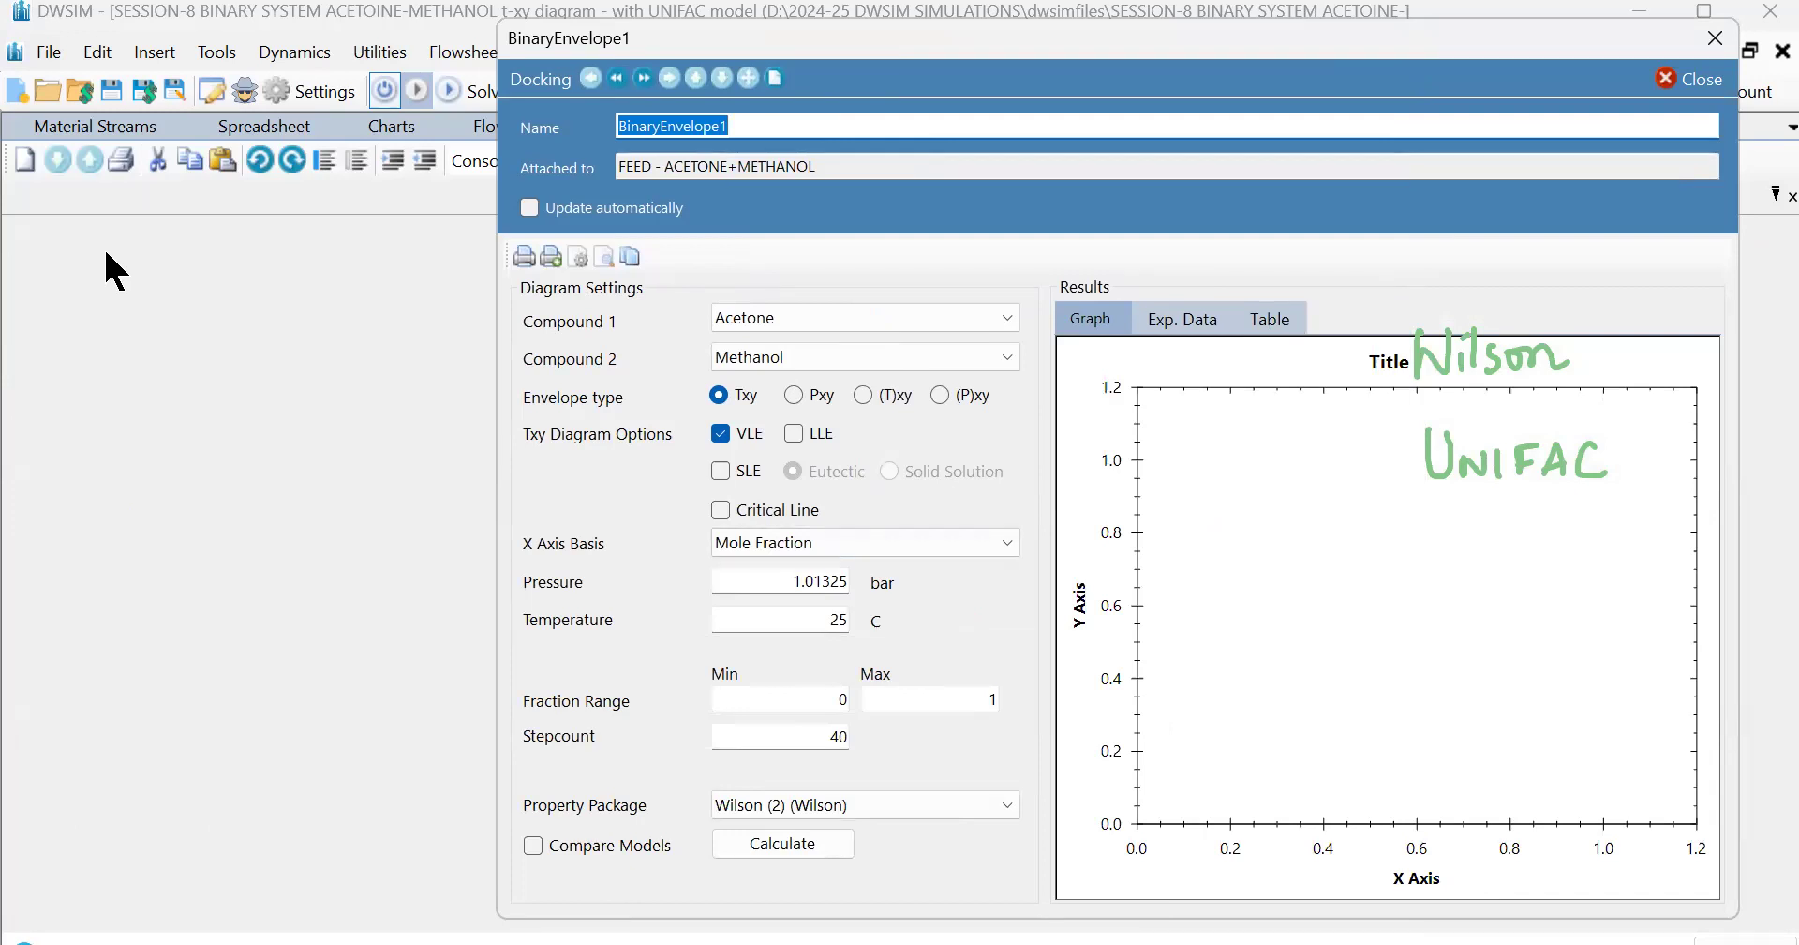
pyautogui.moveTo(1243, 500)
pyautogui.mouseDown()
pyautogui.moveTo(1250, 618)
pyautogui.moveTo(1429, 612)
pyautogui.mouseUp()
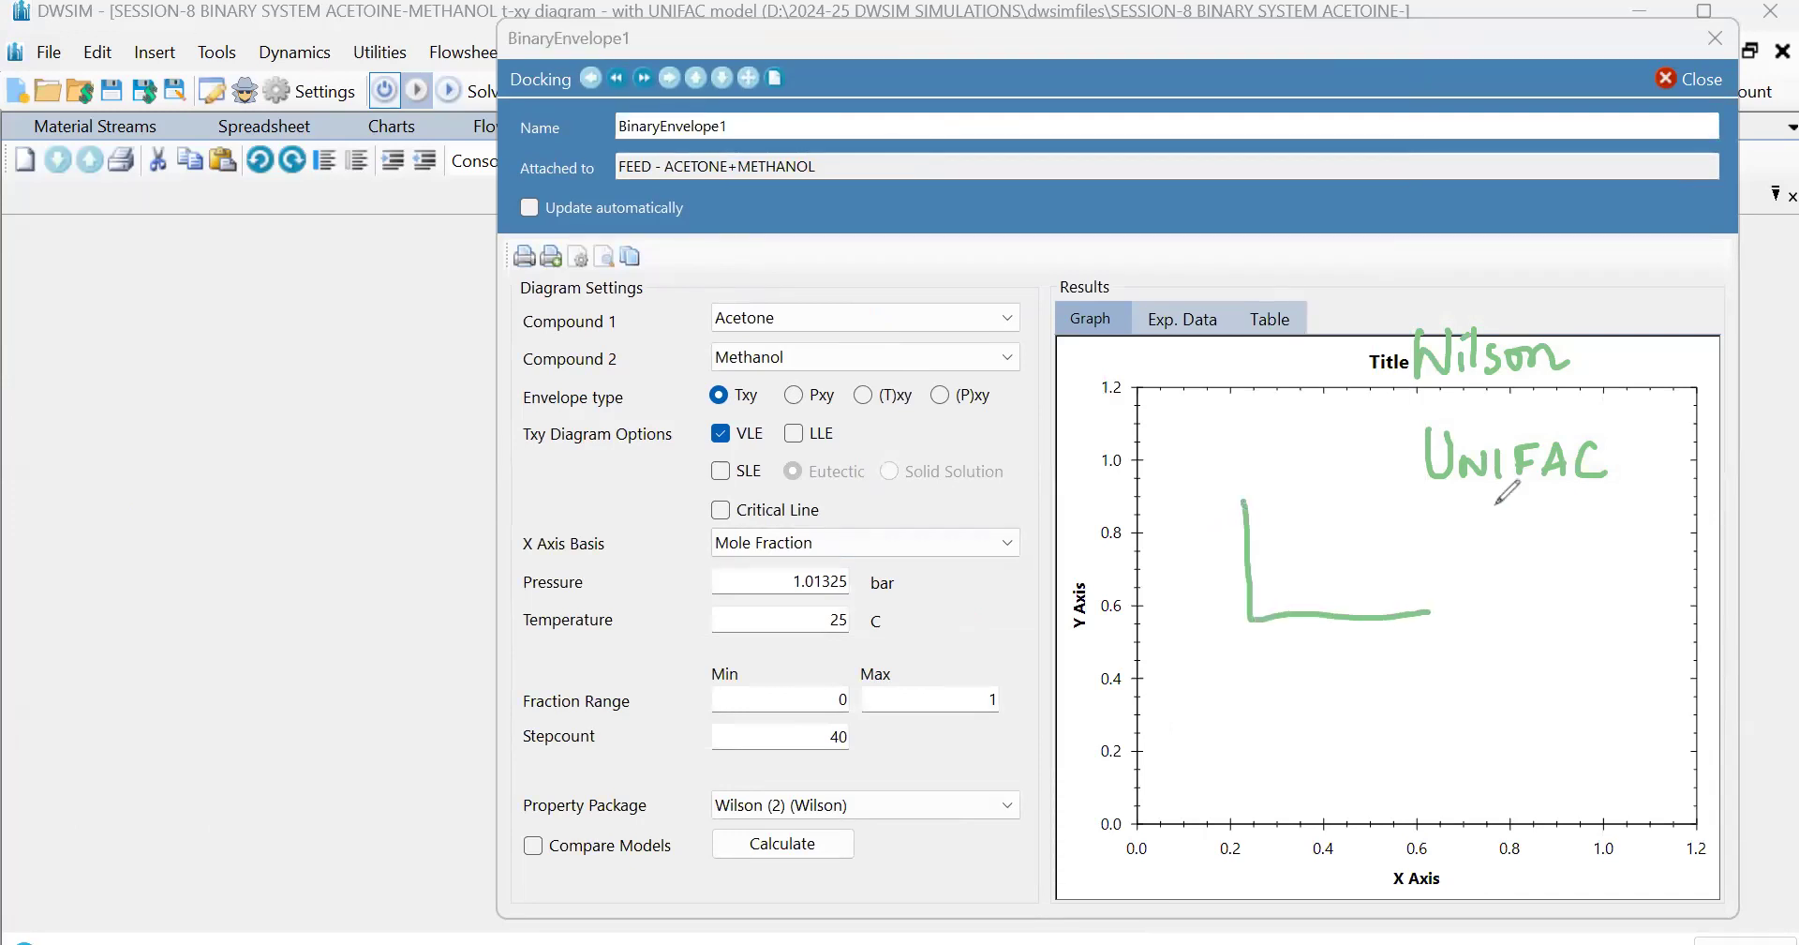
pyautogui.click(91, 405)
pyautogui.moveTo(1247, 624)
pyautogui.mouseDown()
pyautogui.moveTo(1560, 459)
pyautogui.moveTo(1493, 359)
pyautogui.moveTo(1560, 361)
pyautogui.mouseUp()
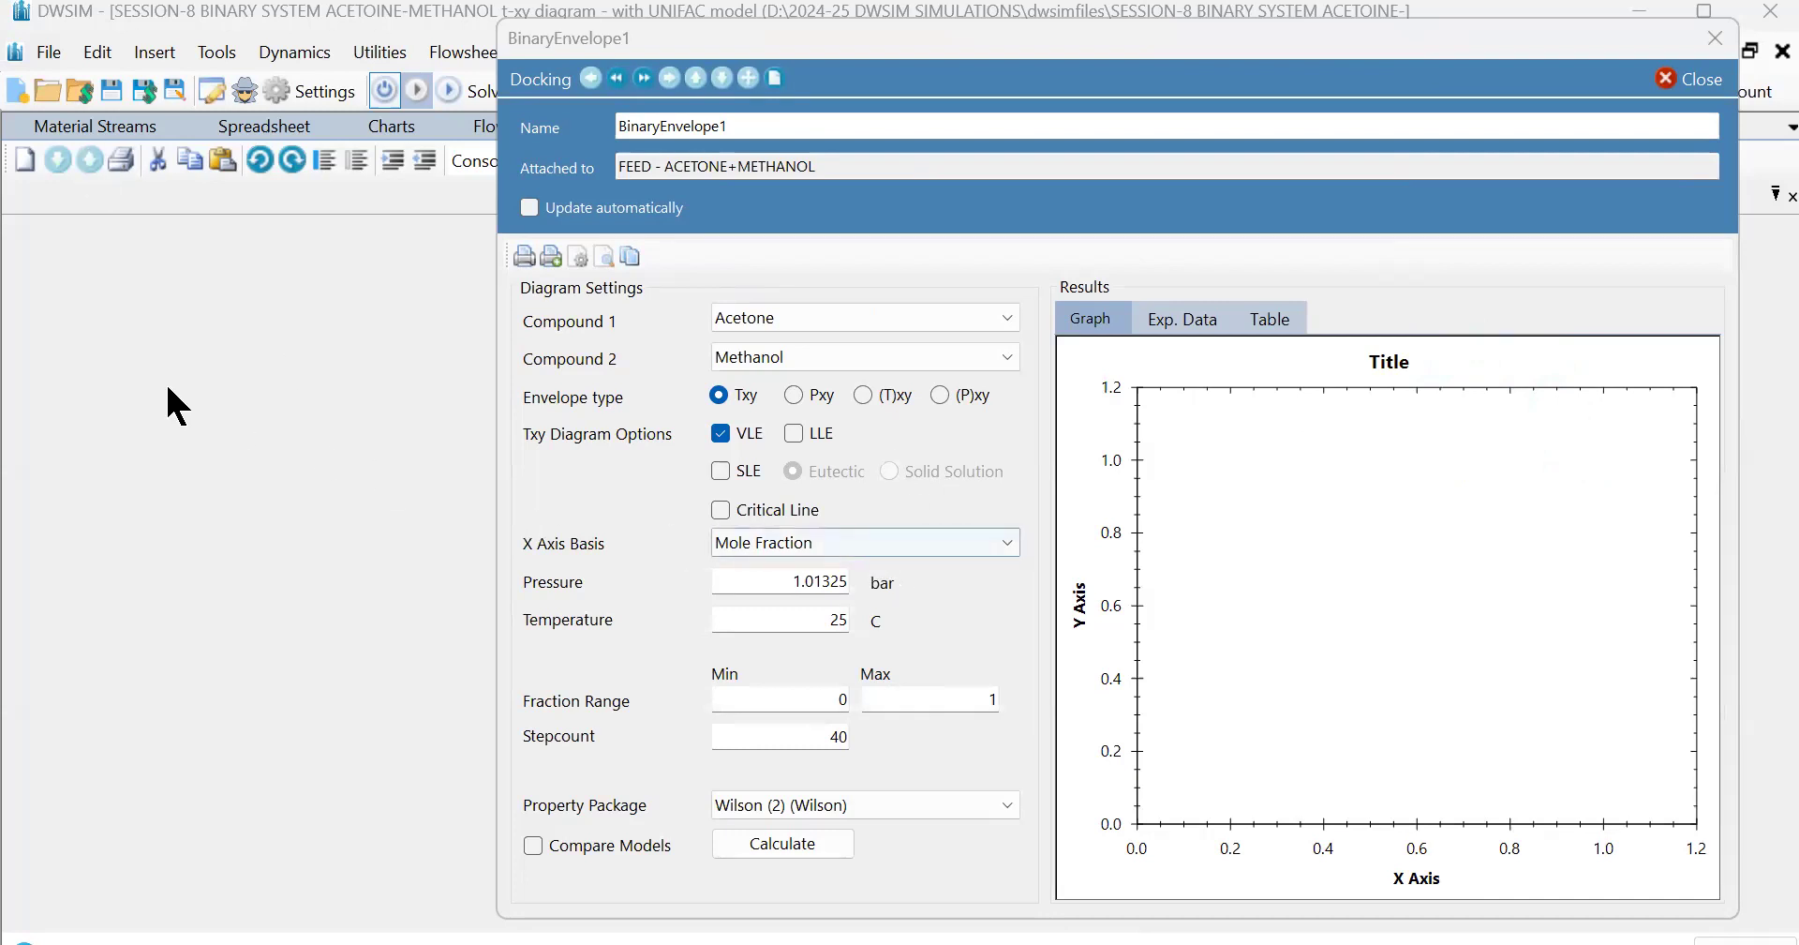
pyautogui.click(101, 362)
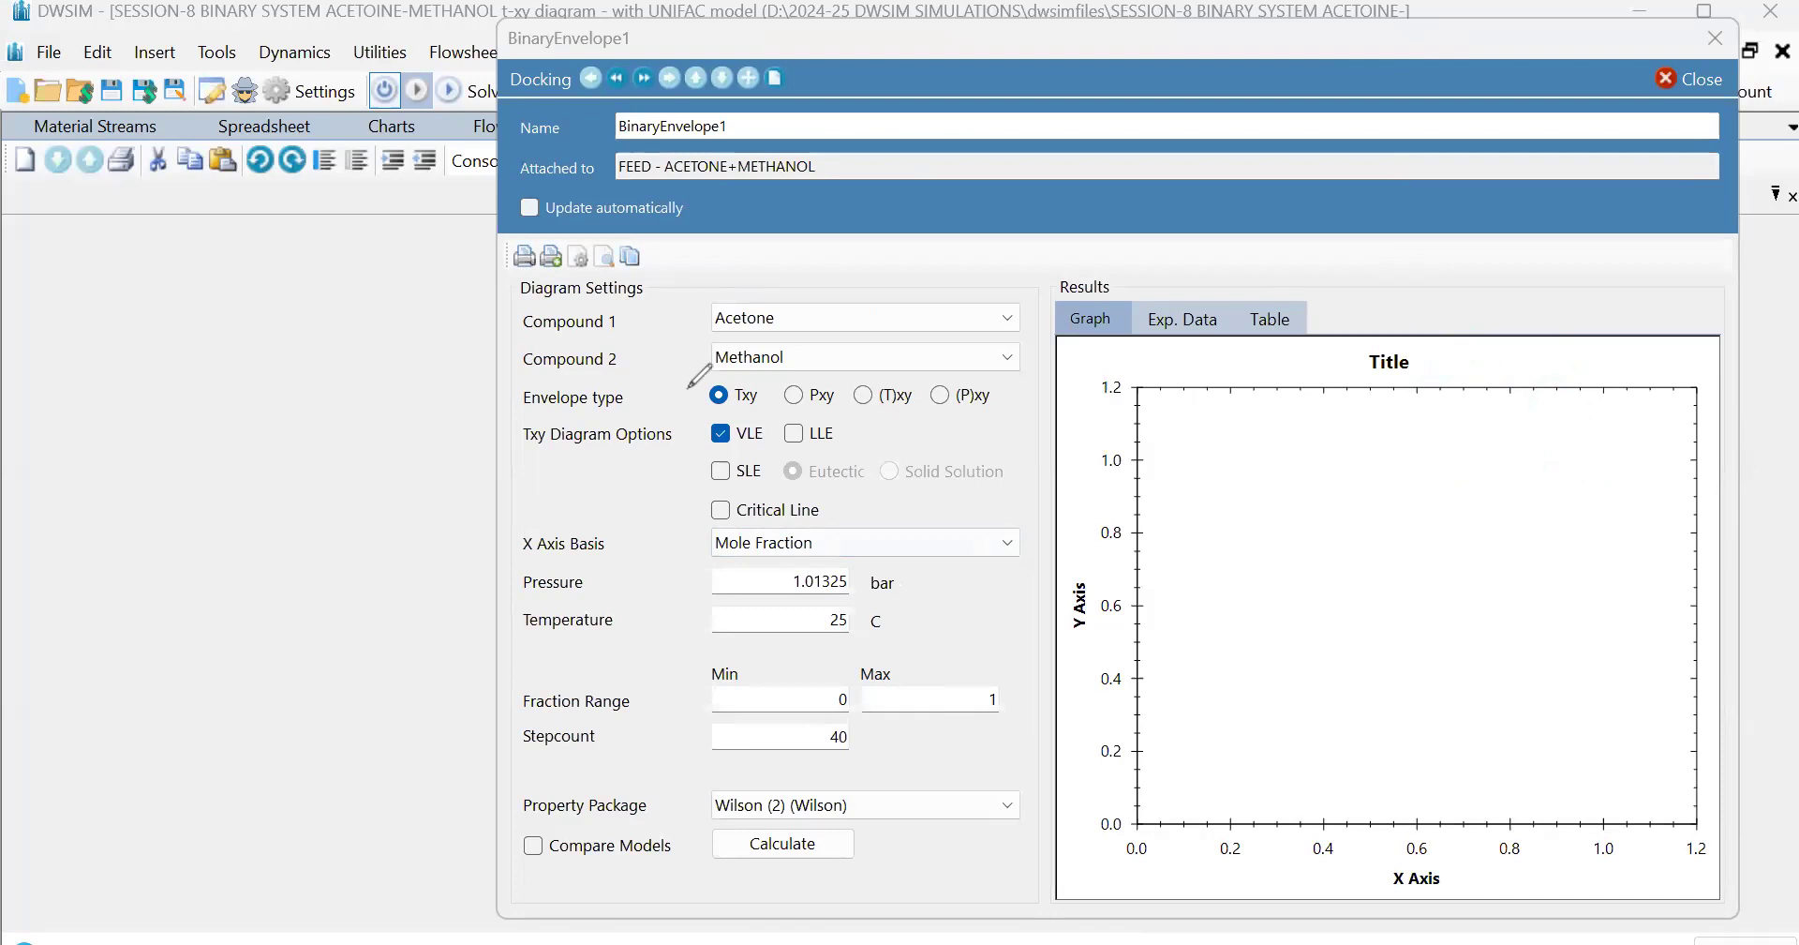
pyautogui.moveTo(669, 312); pyautogui.dragTo(719, 286)
pyautogui.moveTo(662, 354)
pyautogui.mouseDown()
pyautogui.moveTo(669, 377)
pyautogui.moveTo(703, 346)
pyautogui.mouseUp()
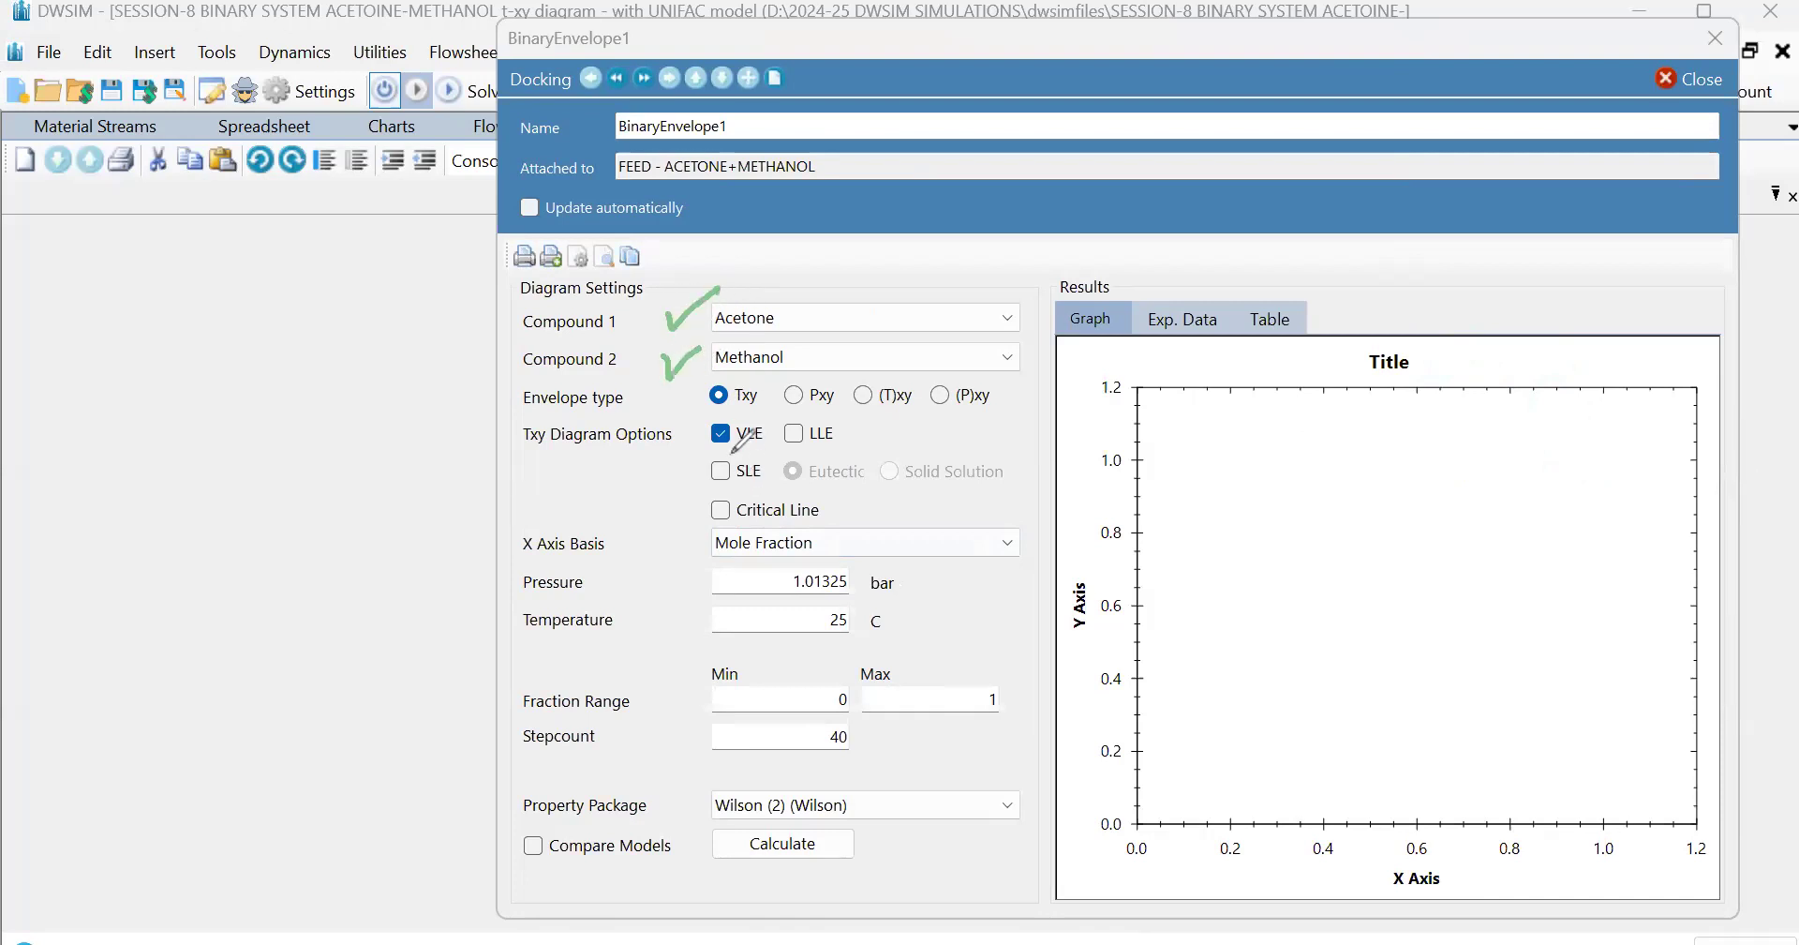
pyautogui.moveTo(660, 403); pyautogui.dragTo(755, 404)
pyautogui.moveTo(871, 419); pyautogui.dragTo(923, 410)
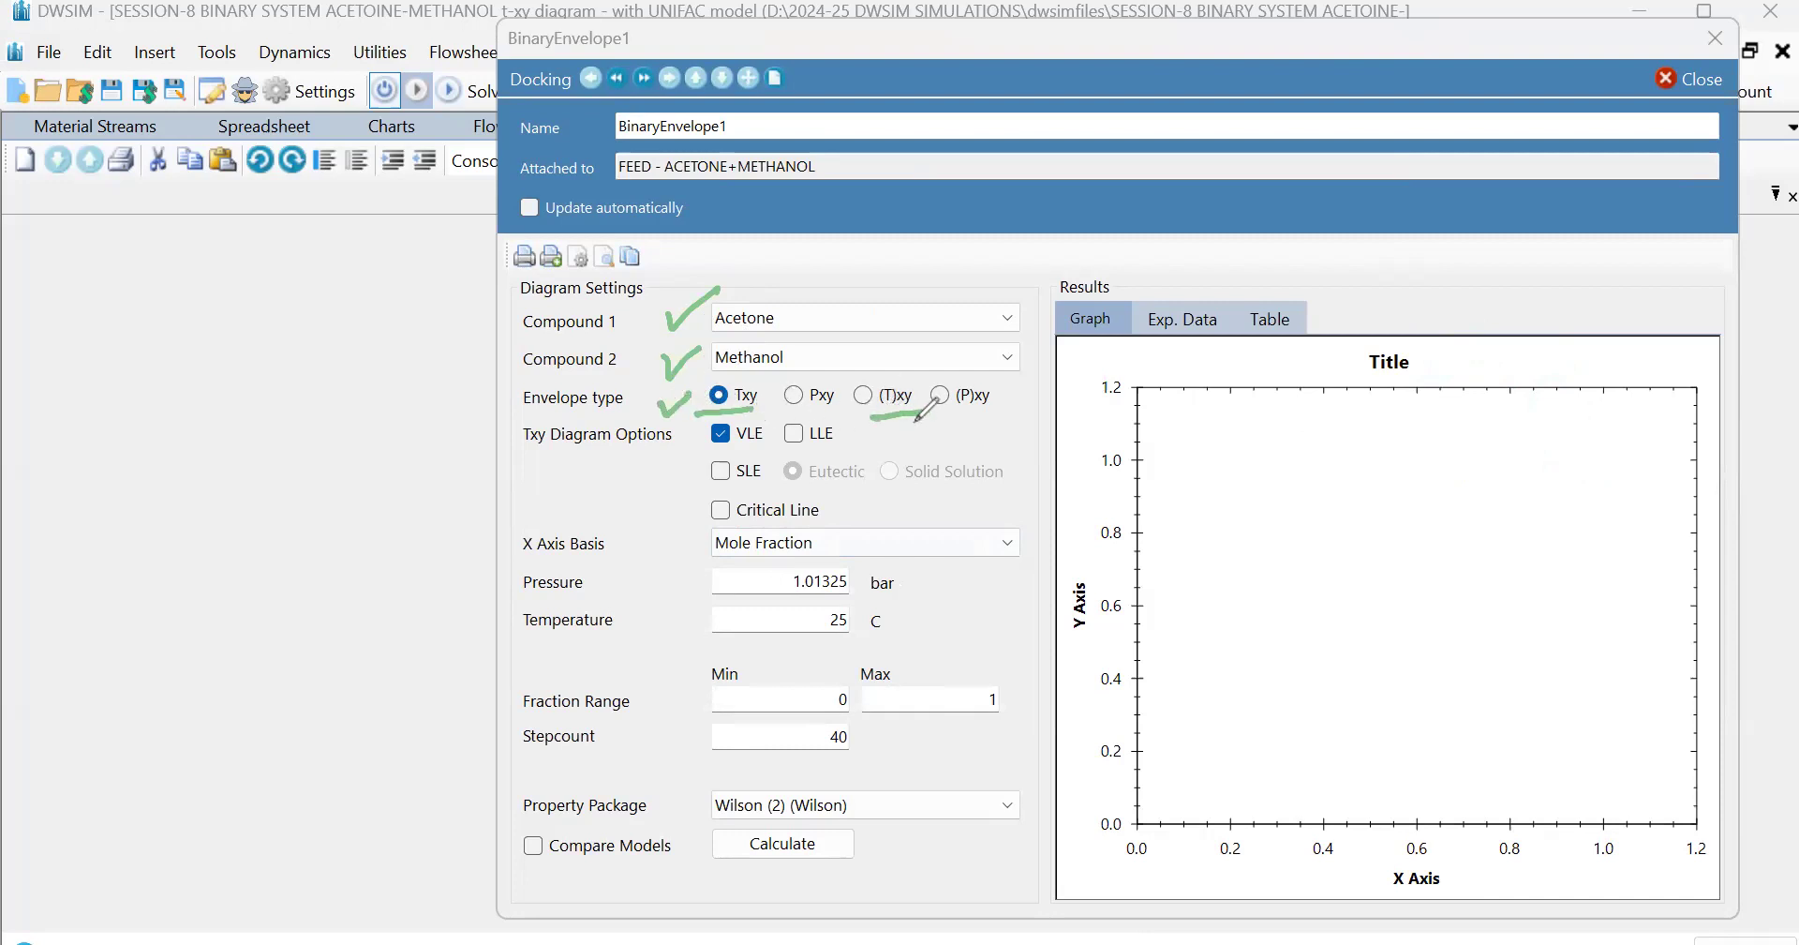
pyautogui.moveTo(690, 451)
pyautogui.mouseDown()
pyautogui.moveTo(617, 494)
pyautogui.moveTo(671, 451)
pyautogui.moveTo(692, 463)
pyautogui.mouseUp()
pyautogui.moveTo(620, 574)
pyautogui.mouseDown()
pyautogui.moveTo(687, 546)
pyautogui.moveTo(675, 572)
pyautogui.mouseUp()
pyautogui.moveTo(928, 575); pyautogui.dragTo(917, 647)
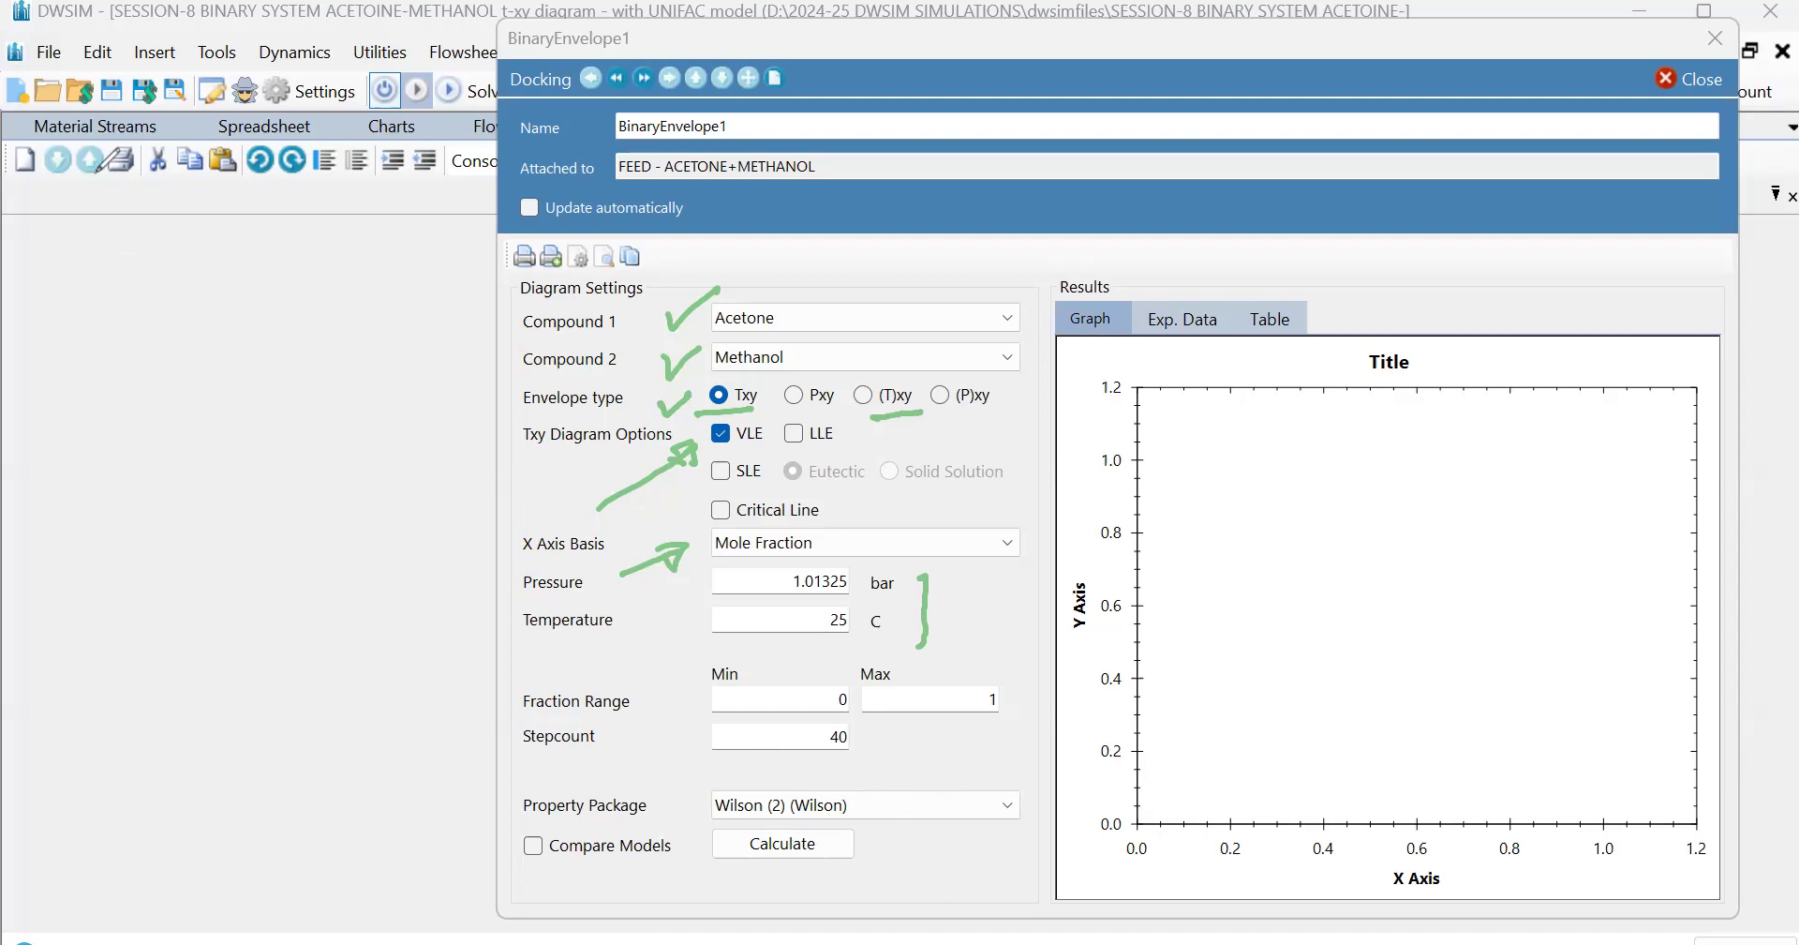
# - Calculate the Txy VLE diagram for acetone and methanol with the Wilson (2) property package
pyautogui.click(783, 846)
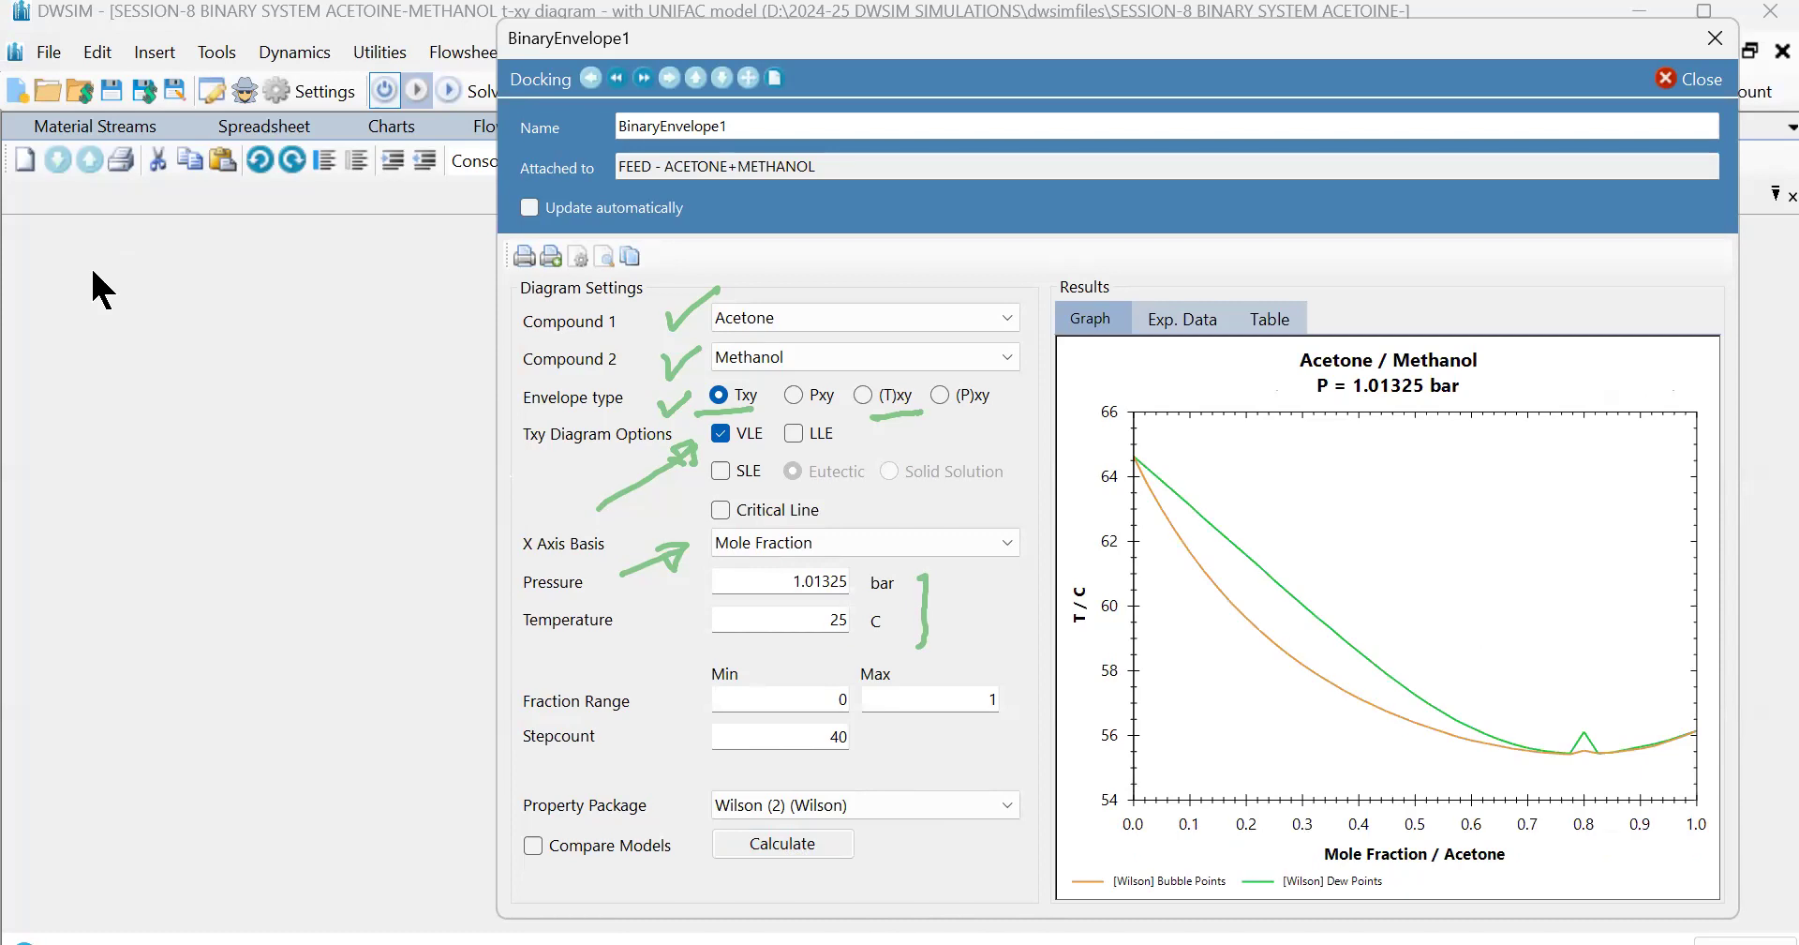
pyautogui.moveTo(1578, 695)
pyautogui.mouseDown()
pyautogui.moveTo(1551, 779)
pyautogui.moveTo(1624, 717)
pyautogui.moveTo(1578, 693)
pyautogui.mouseUp()
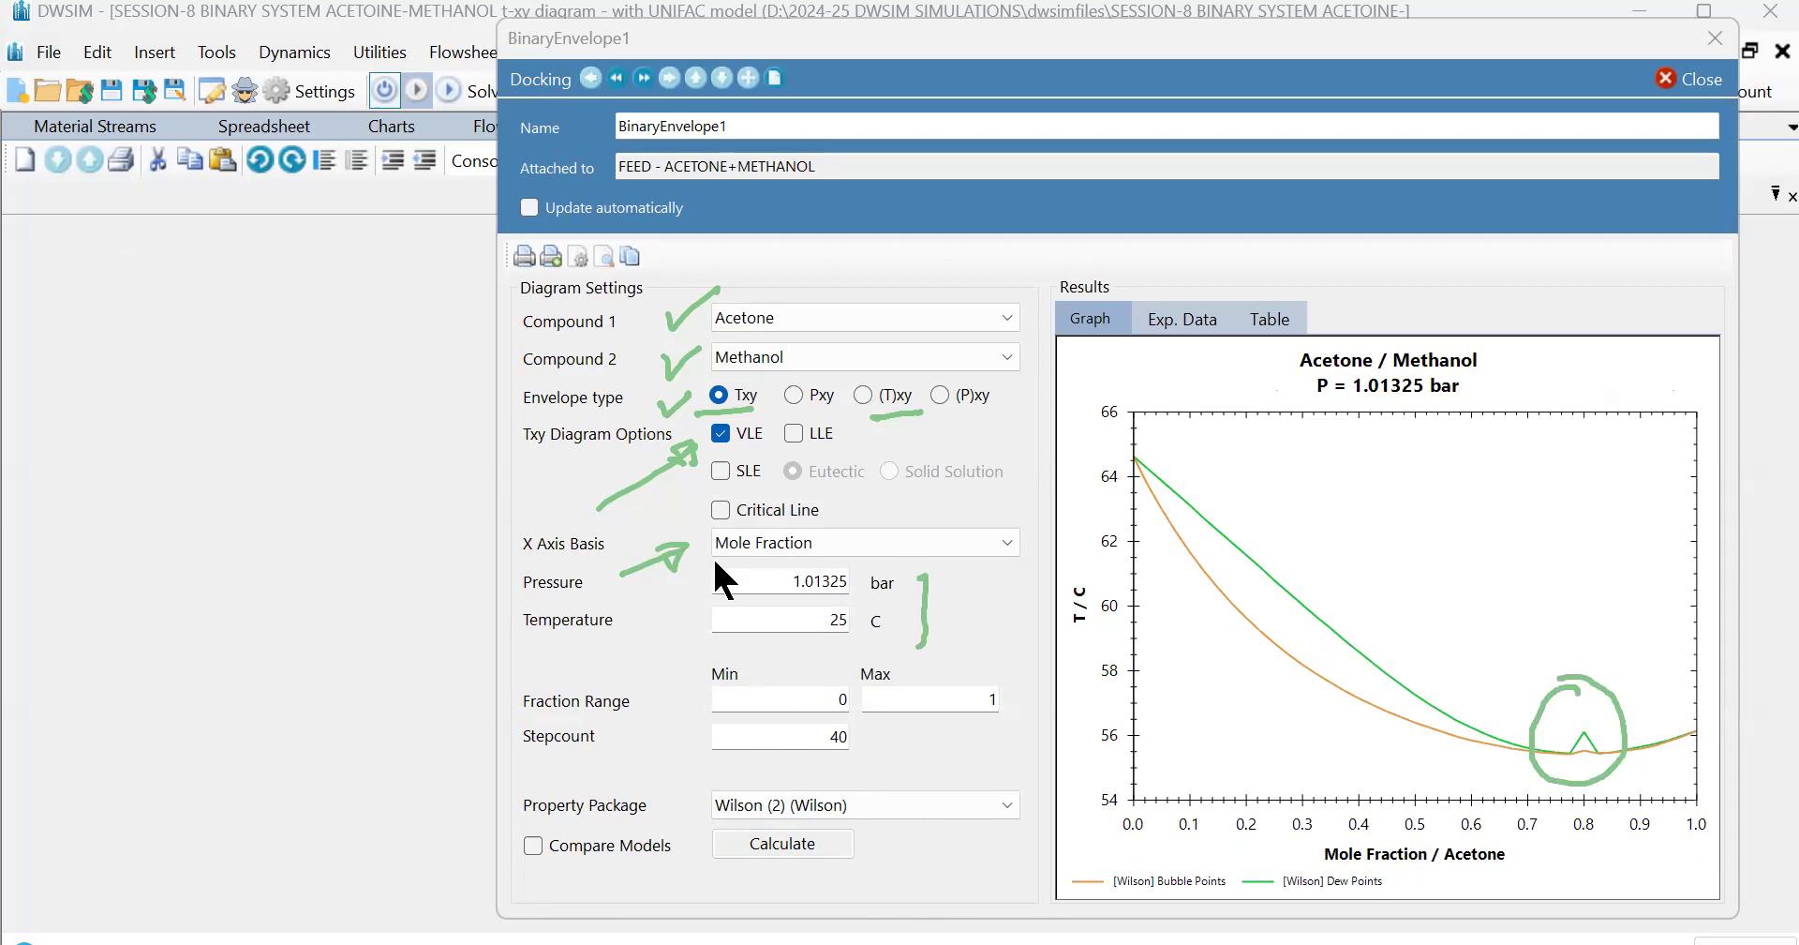
# - Change the diagram's property package to UNIFAC (2) and recalculate the Txy diagram
pyautogui.click(906, 806)
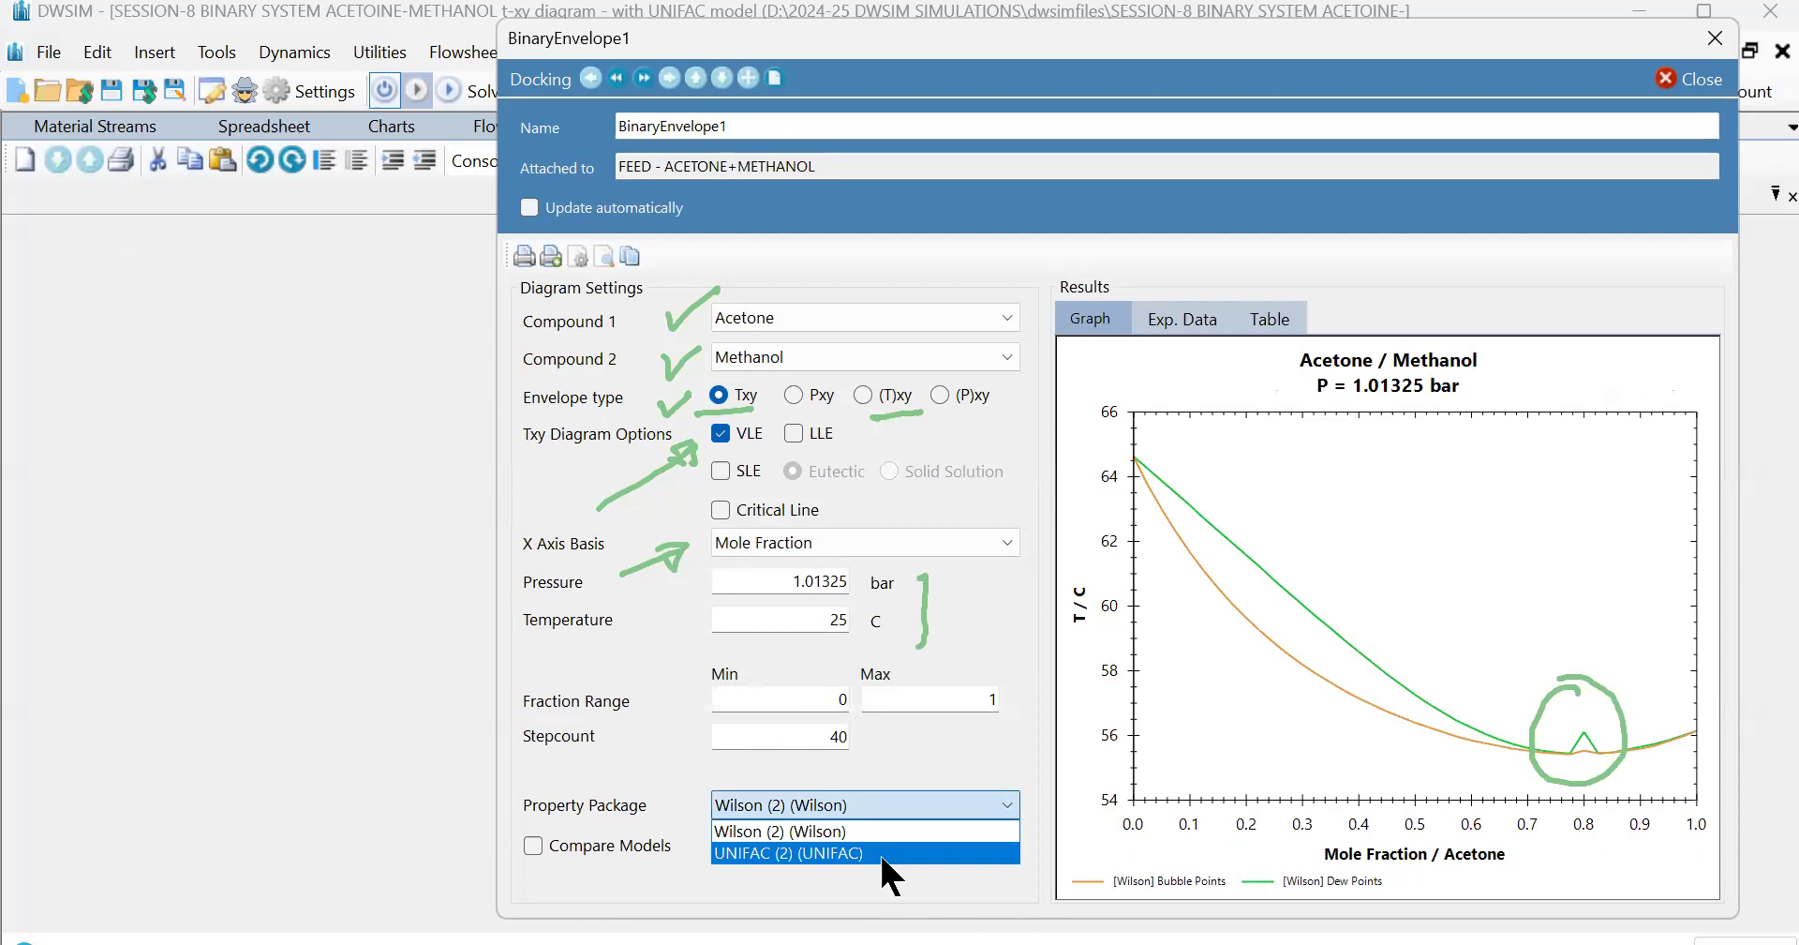
pyautogui.click(879, 851)
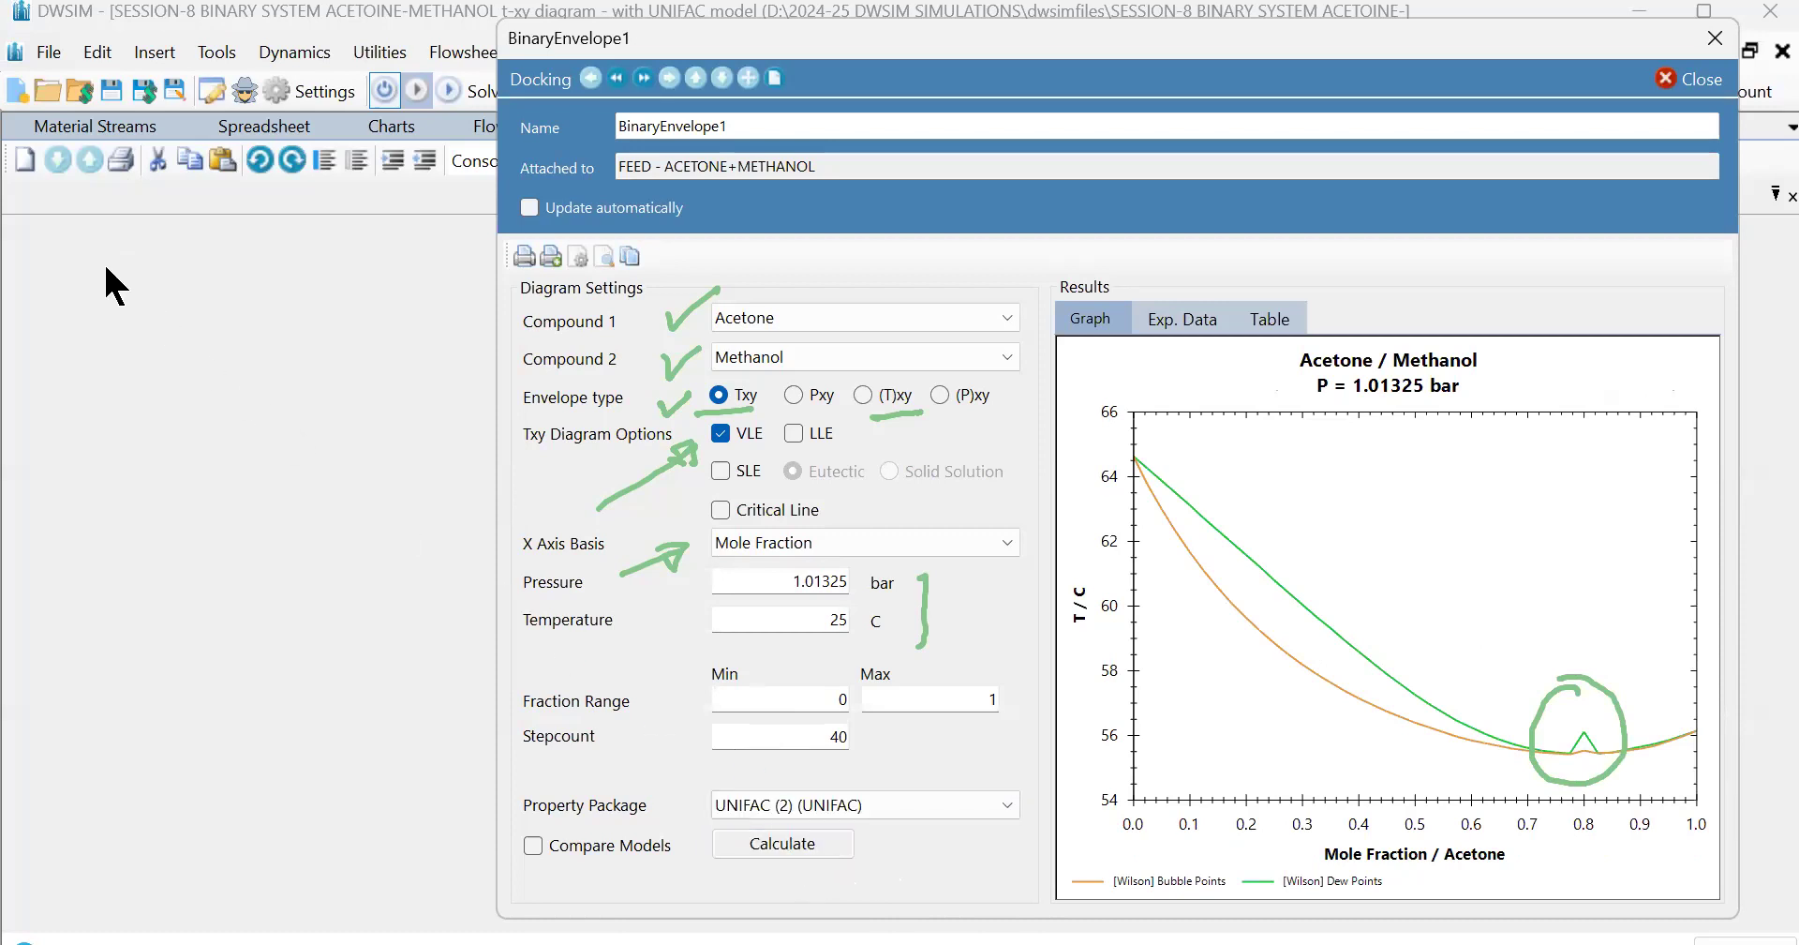
pyautogui.click(1539, 727)
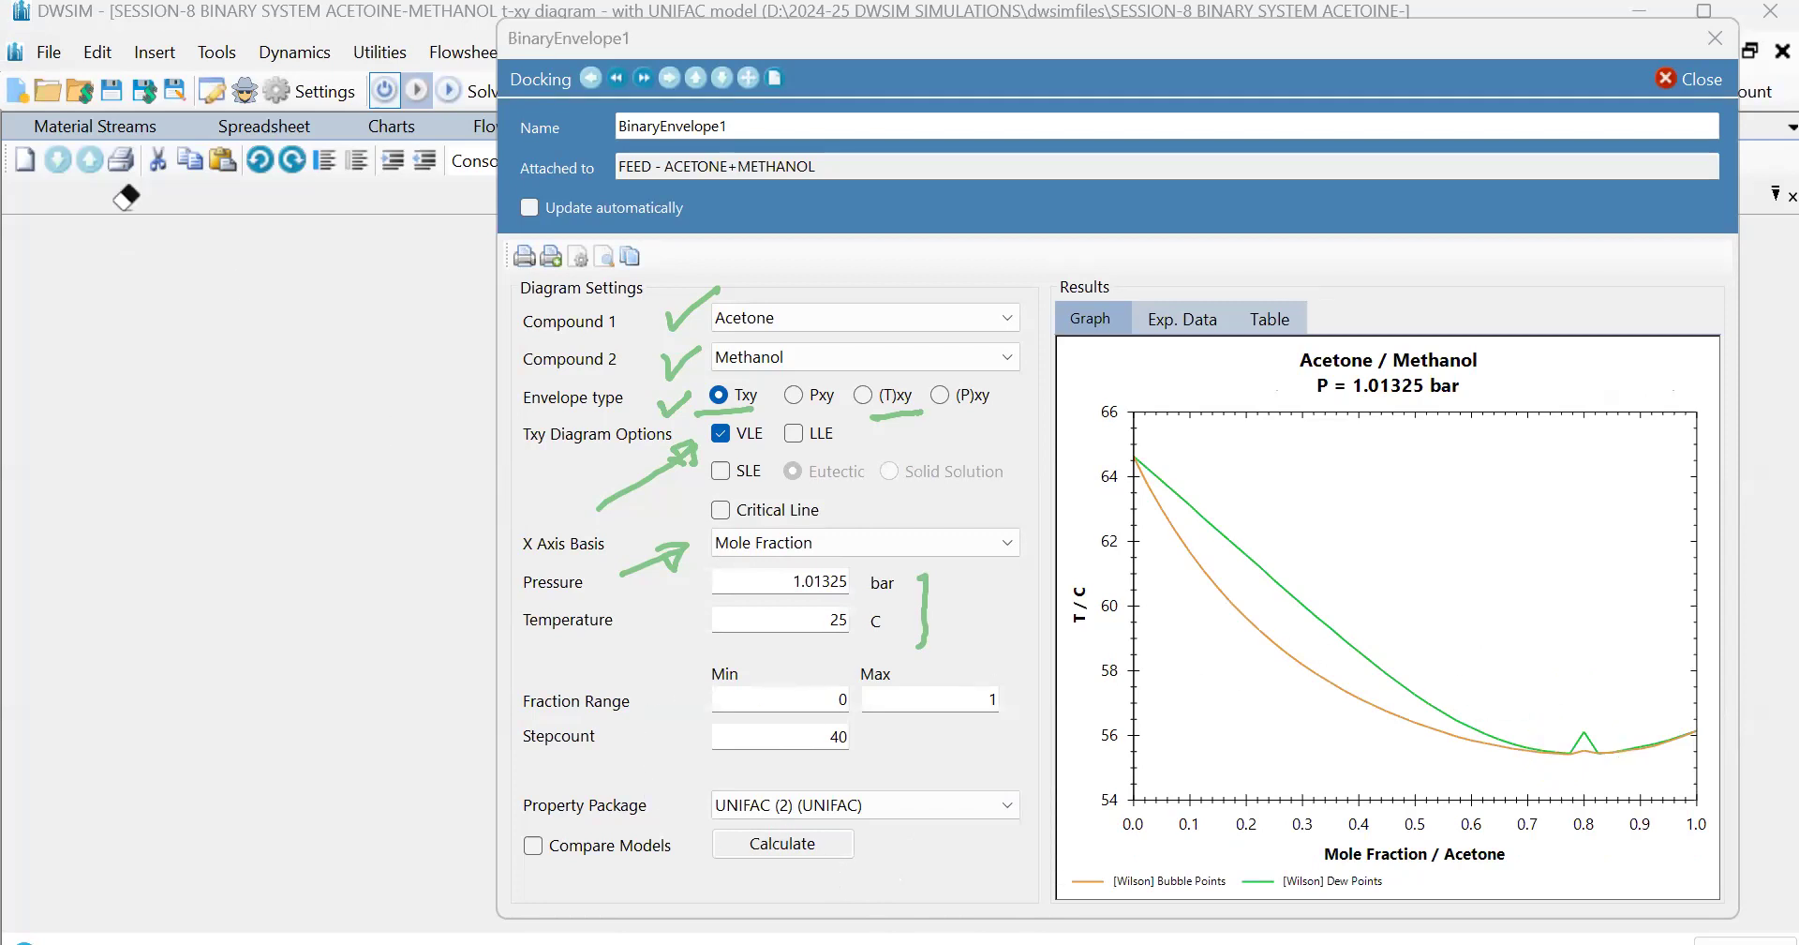
pyautogui.click(799, 846)
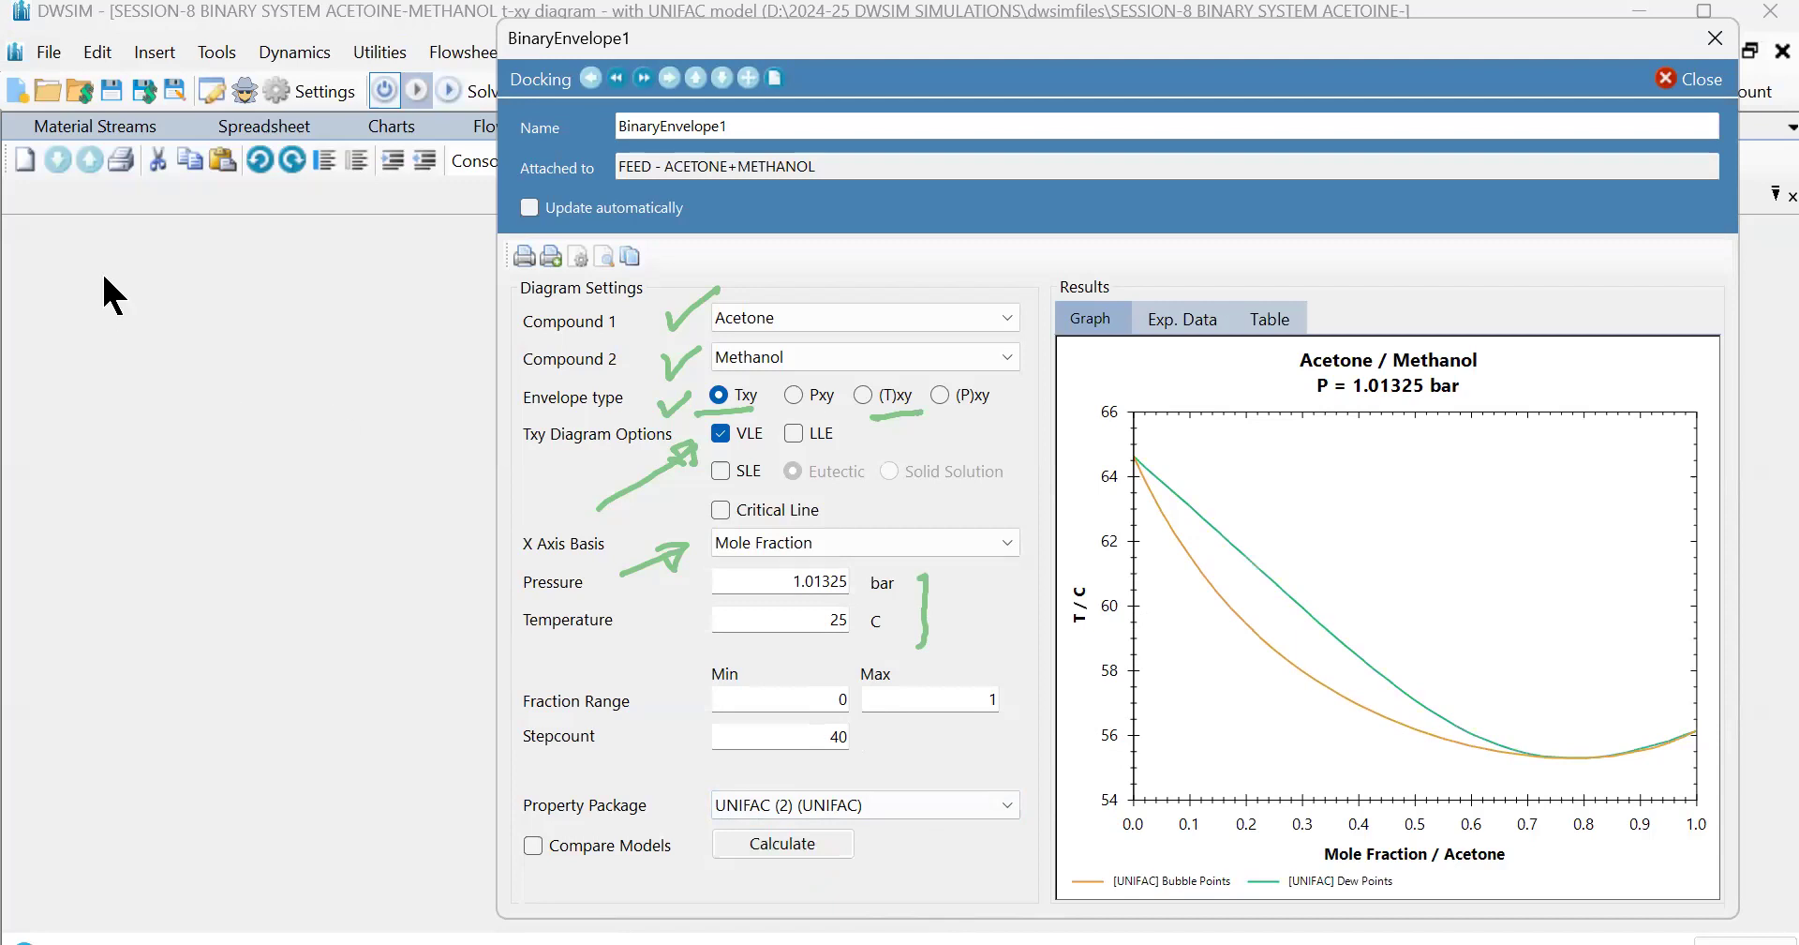
# - Examine the UNIFAC Txy graph around its minimum temperature and relate that point to the acetone mole fraction axis
pyautogui.moveTo(1573, 641)
pyautogui.mouseDown()
pyautogui.moveTo(1560, 717)
pyautogui.moveTo(1548, 705)
pyautogui.mouseUp()
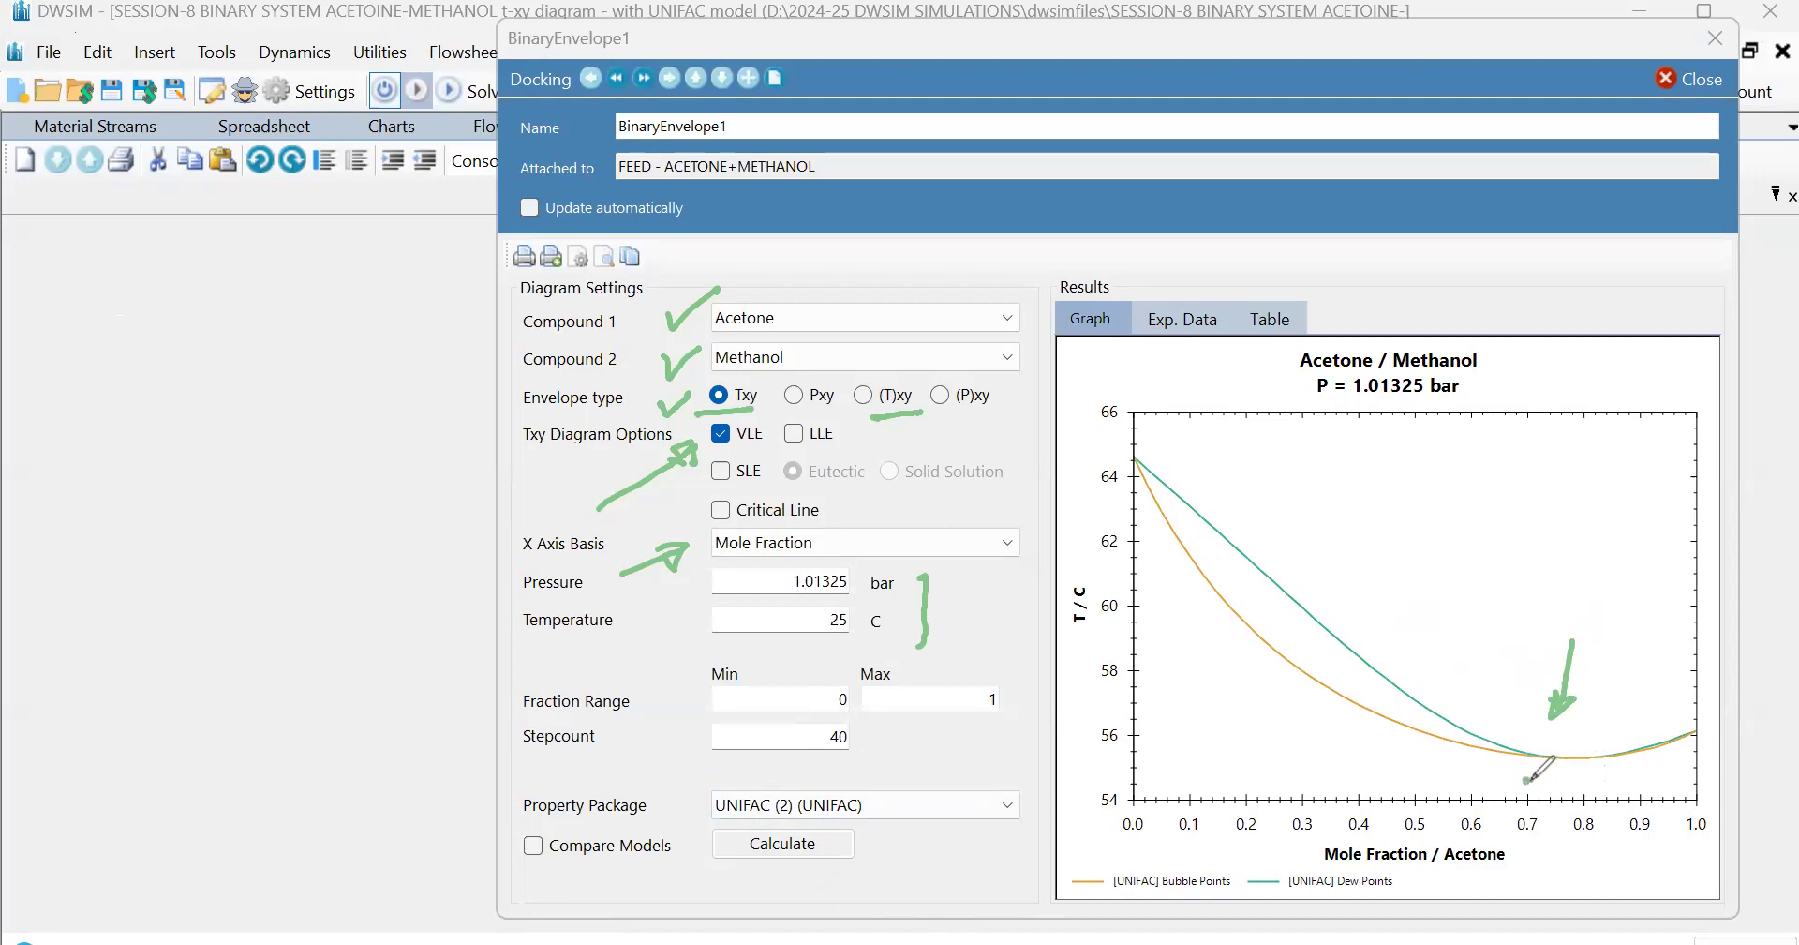
pyautogui.click(1585, 772)
pyautogui.moveTo(1405, 467)
pyautogui.mouseDown()
pyautogui.moveTo(1386, 483)
pyautogui.moveTo(1410, 469)
pyautogui.moveTo(1466, 496)
pyautogui.moveTo(1504, 470)
pyautogui.moveTo(1494, 492)
pyautogui.moveTo(1653, 471)
pyautogui.mouseUp()
pyautogui.click(1426, 486)
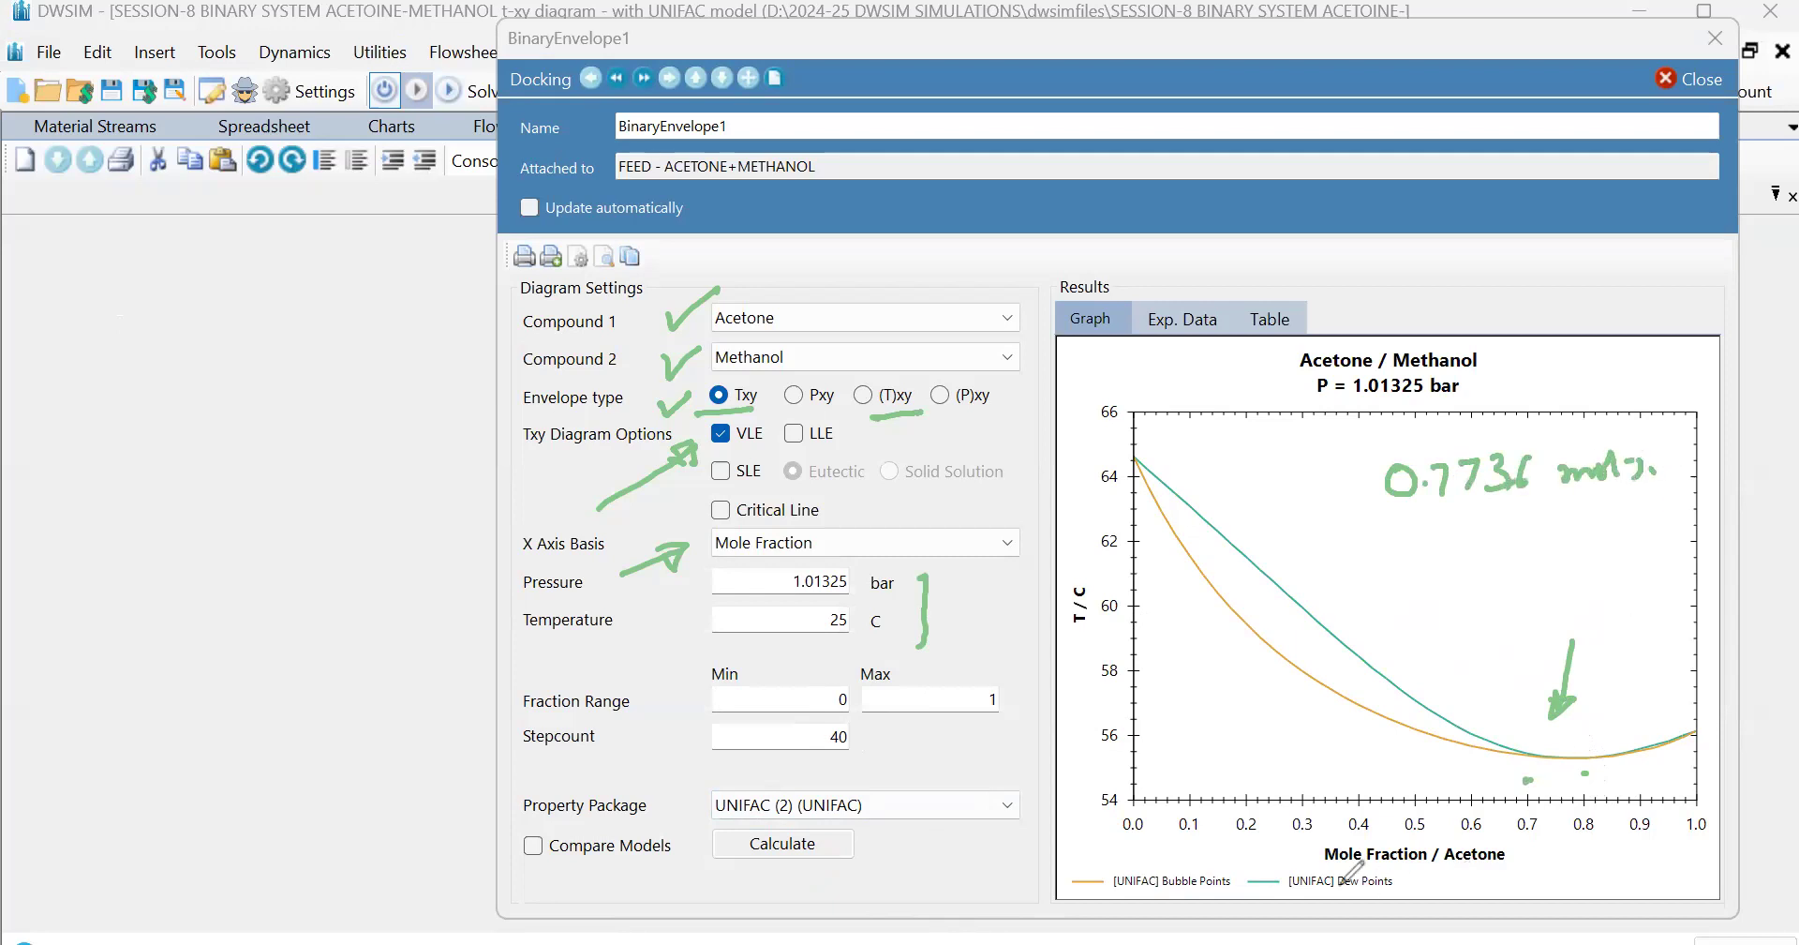
pyautogui.moveTo(1290, 848); pyautogui.dragTo(1537, 868)
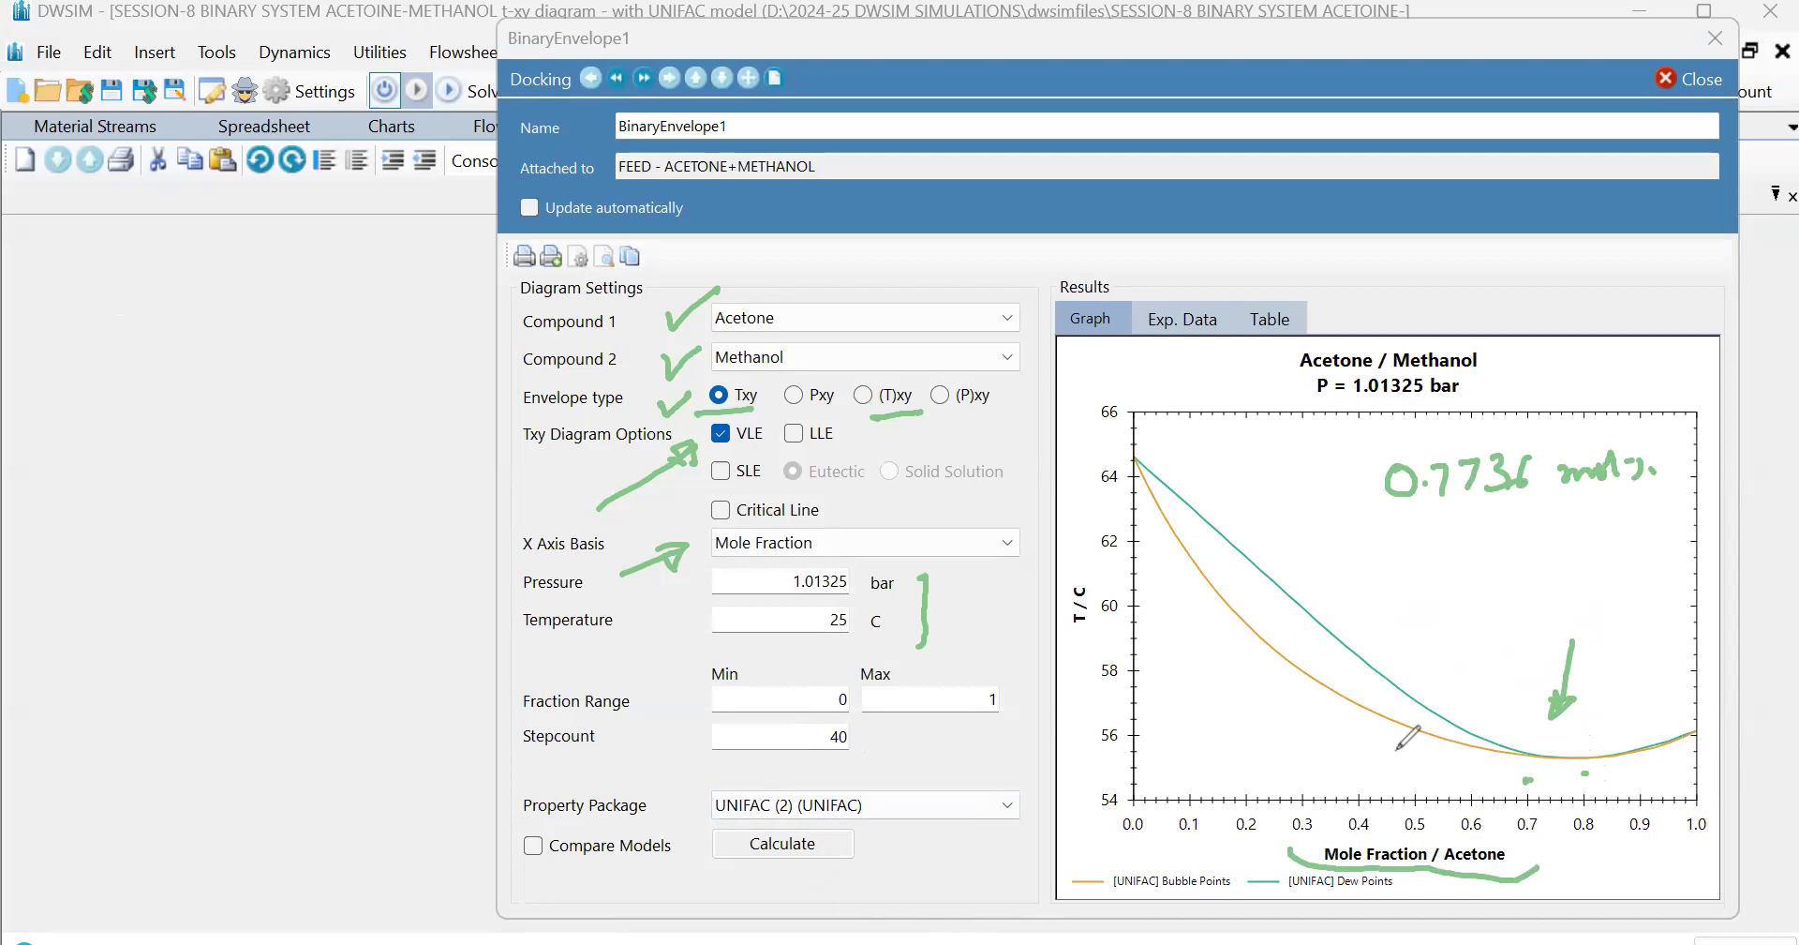
pyautogui.click(127, 383)
pyautogui.click(691, 296)
pyautogui.moveTo(688, 296)
pyautogui.mouseDown()
pyautogui.moveTo(673, 559)
pyautogui.moveTo(897, 415)
pyautogui.moveTo(924, 609)
pyautogui.moveTo(1569, 682)
pyautogui.mouseUp()
pyautogui.moveTo(1636, 468)
pyautogui.mouseDown()
pyautogui.moveTo(1397, 480)
pyautogui.moveTo(1448, 871)
pyautogui.mouseUp()
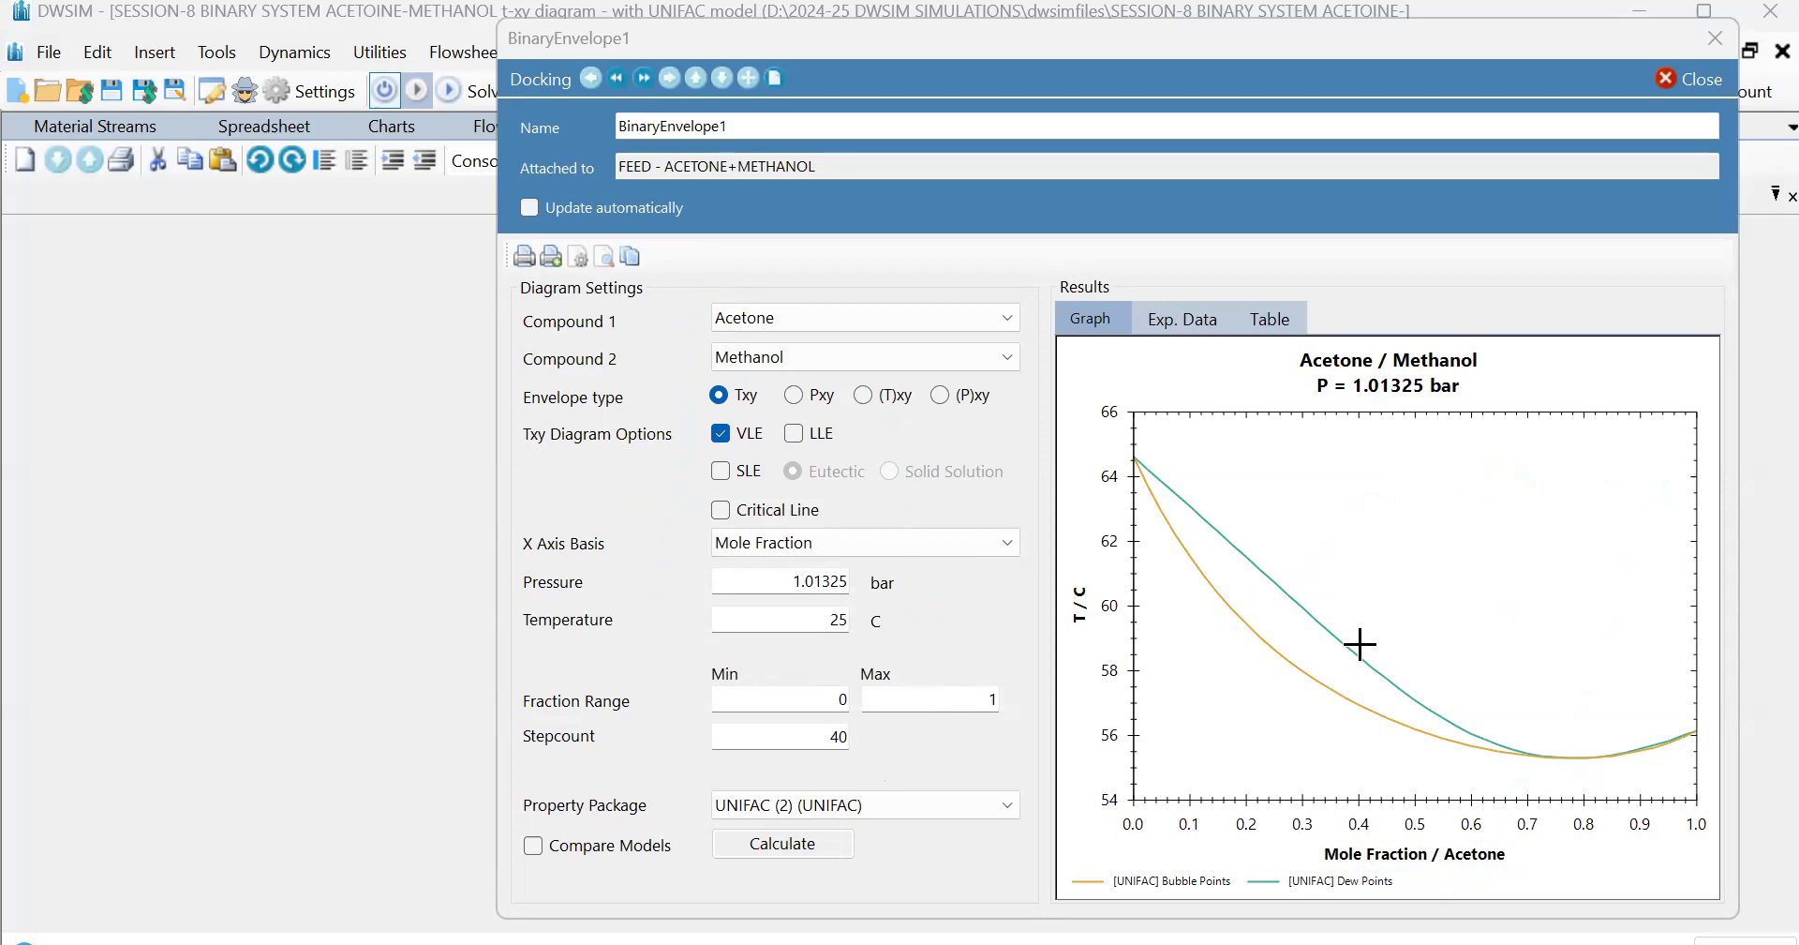
# - Enable model comparison and recalculate the Txy diagram to plot the Wilson and UNIFAC curves together
pyautogui.click(530, 842)
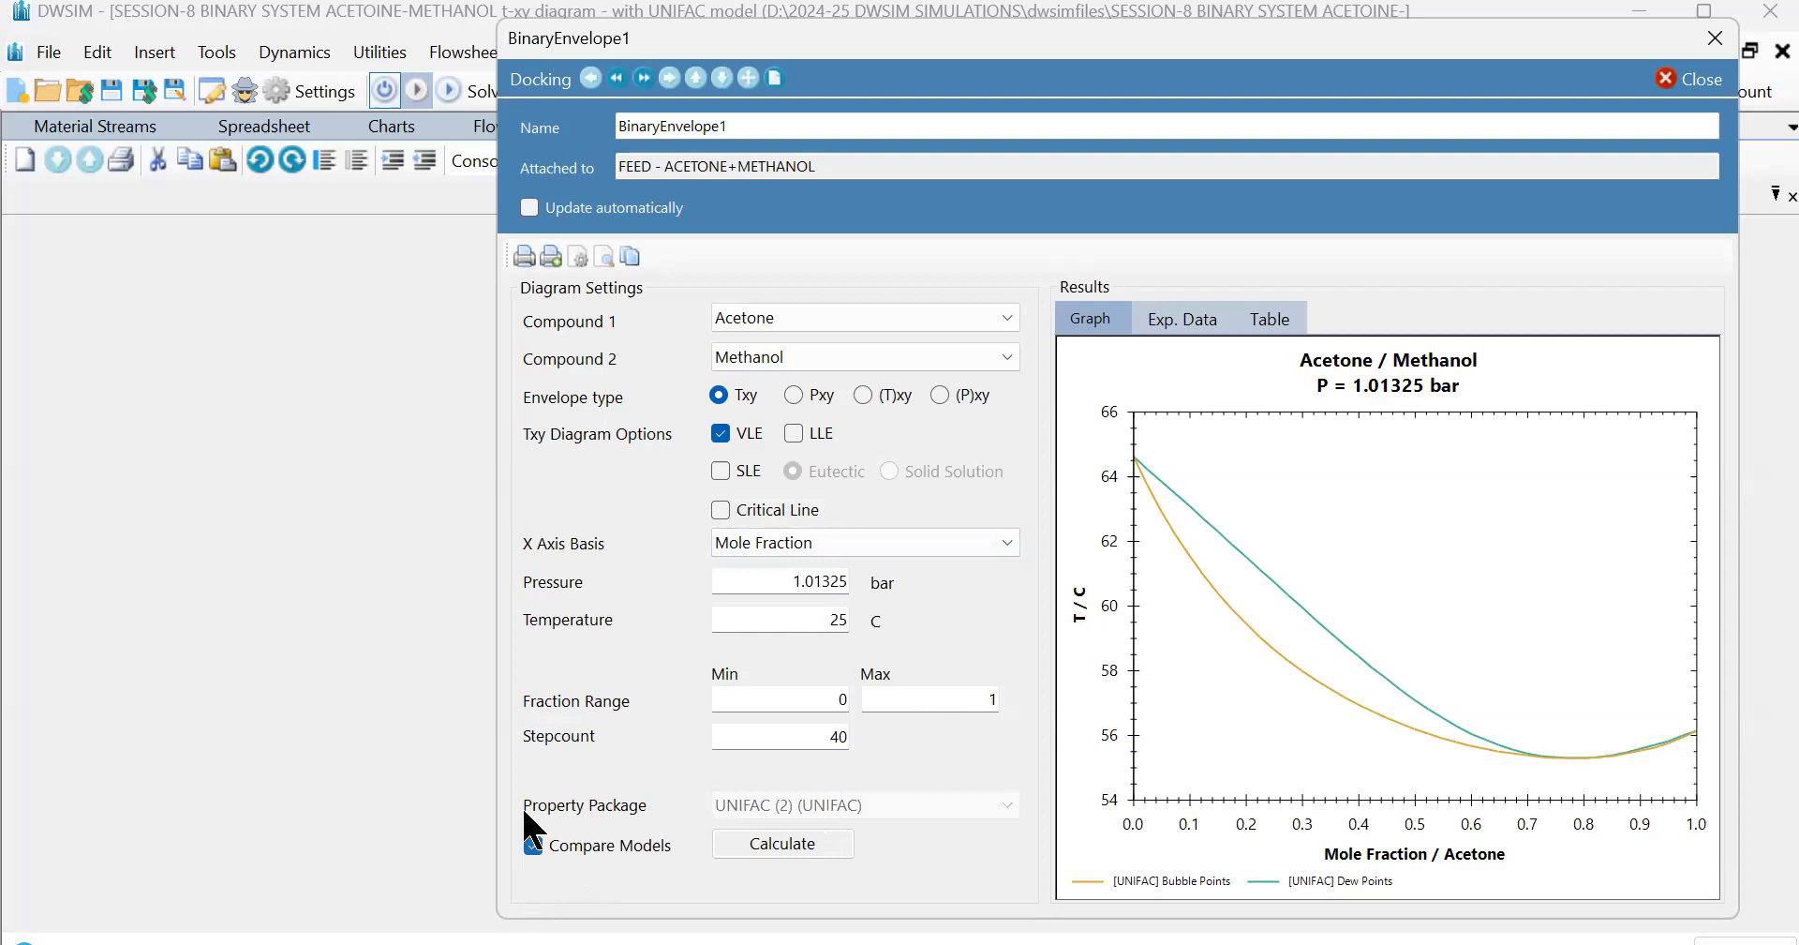
pyautogui.moveTo(636, 780)
pyautogui.mouseDown()
pyautogui.moveTo(595, 914)
pyautogui.moveTo(682, 808)
pyautogui.moveTo(623, 778)
pyautogui.mouseUp()
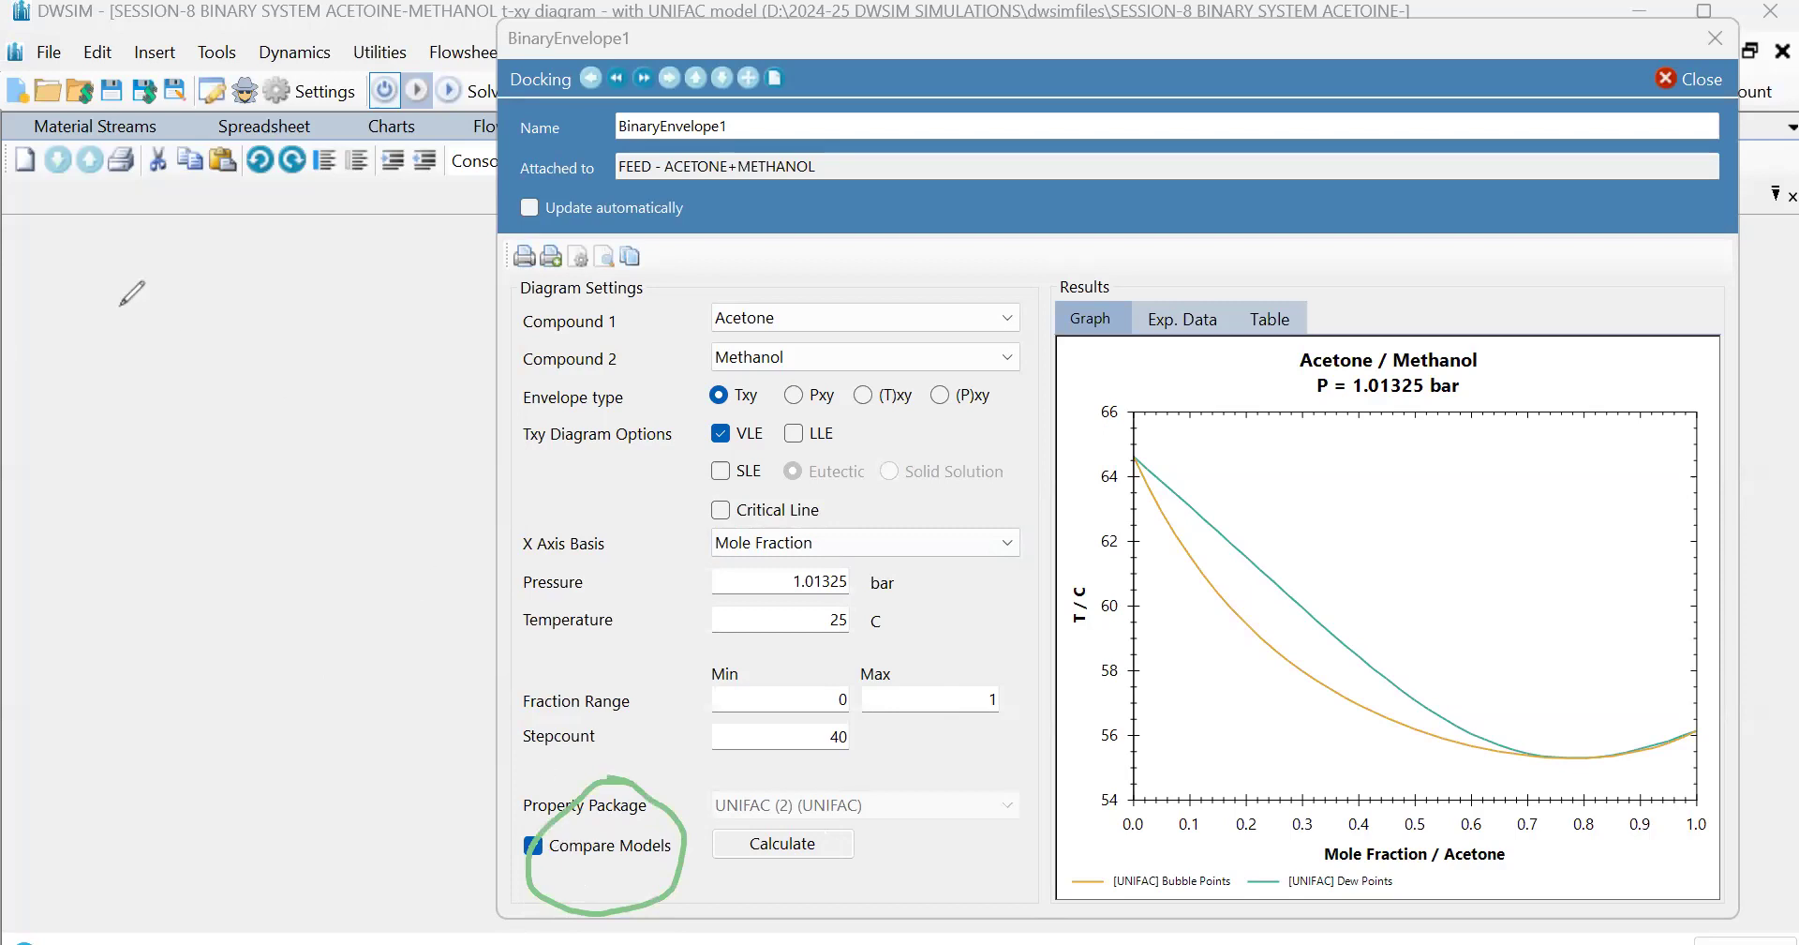
pyautogui.click(533, 845)
pyautogui.click(533, 845)
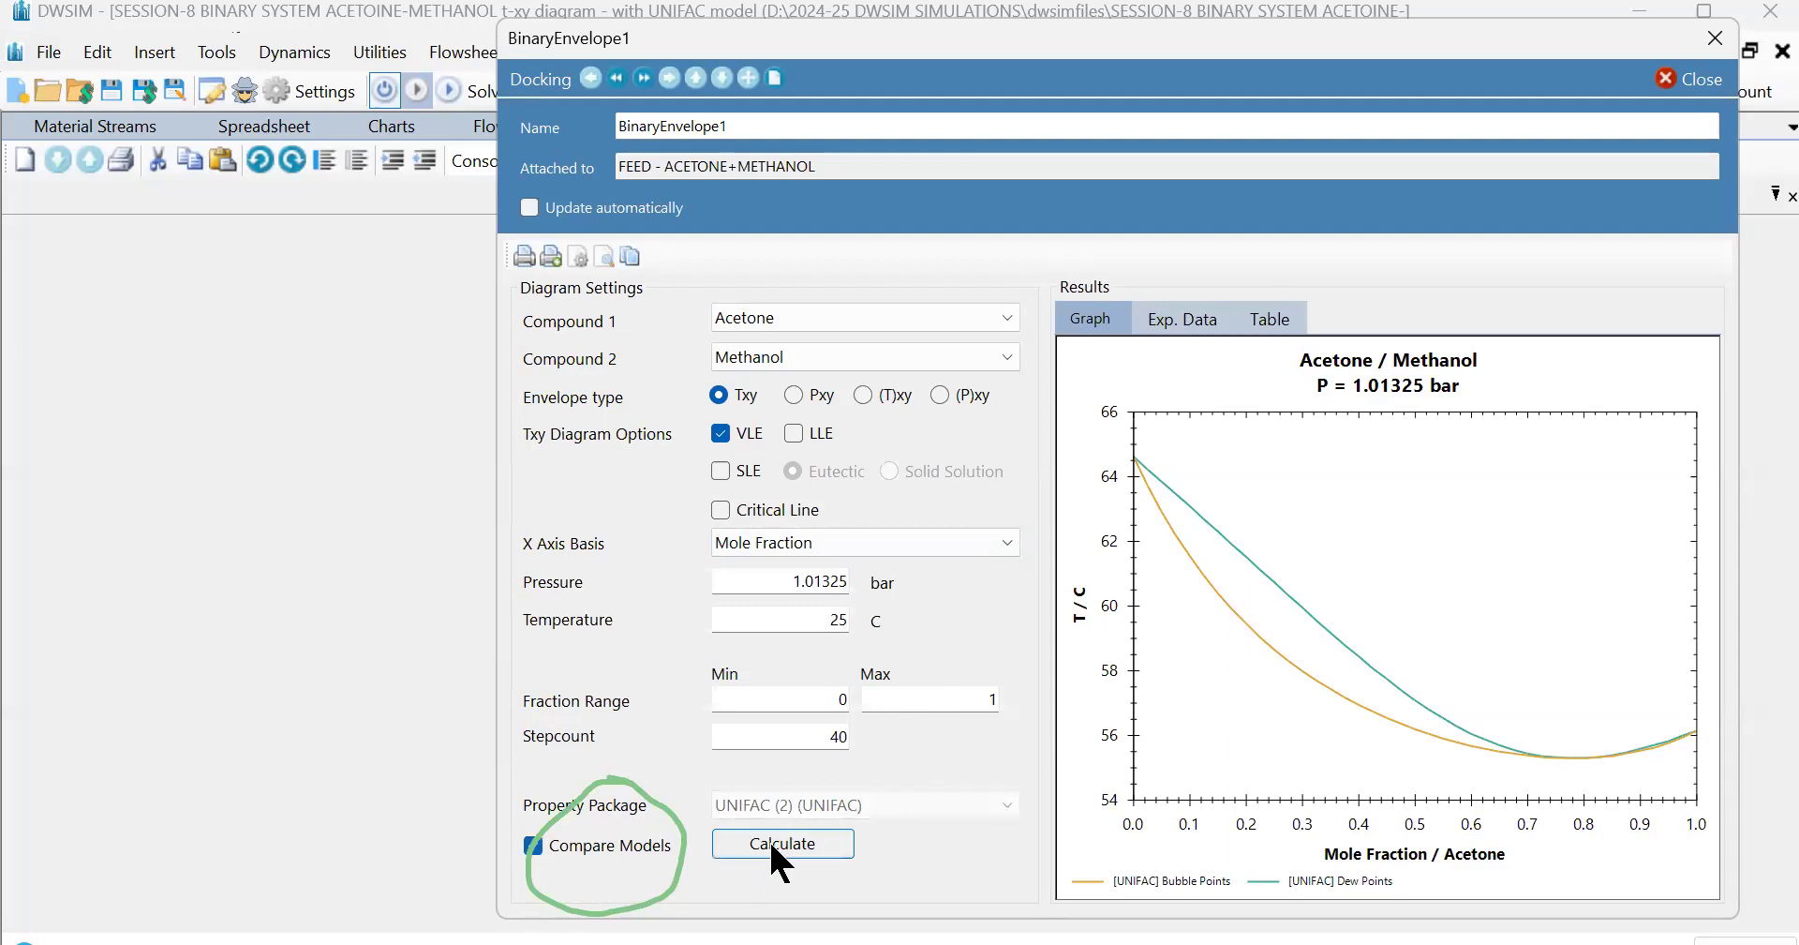
pyautogui.click(757, 838)
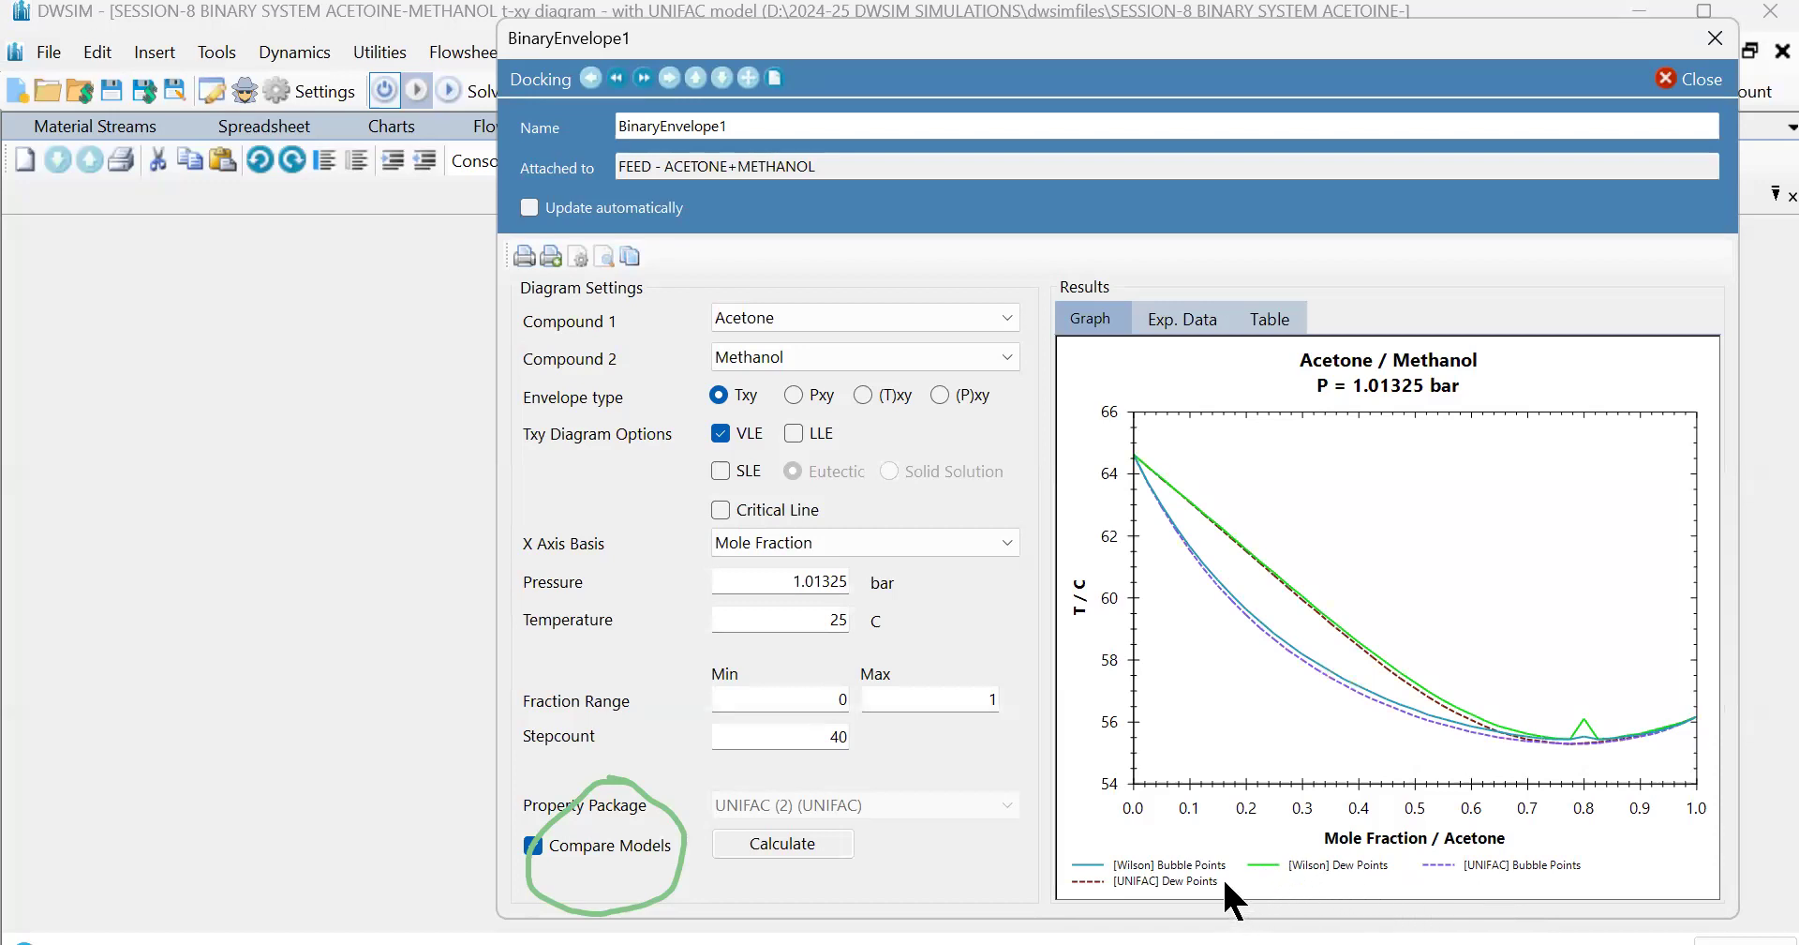
# - Disable model comparison, set the envelope type to (T)xy and calculate the diagram with the UNIFAC (2) package
pyautogui.click(535, 850)
pyautogui.click(862, 395)
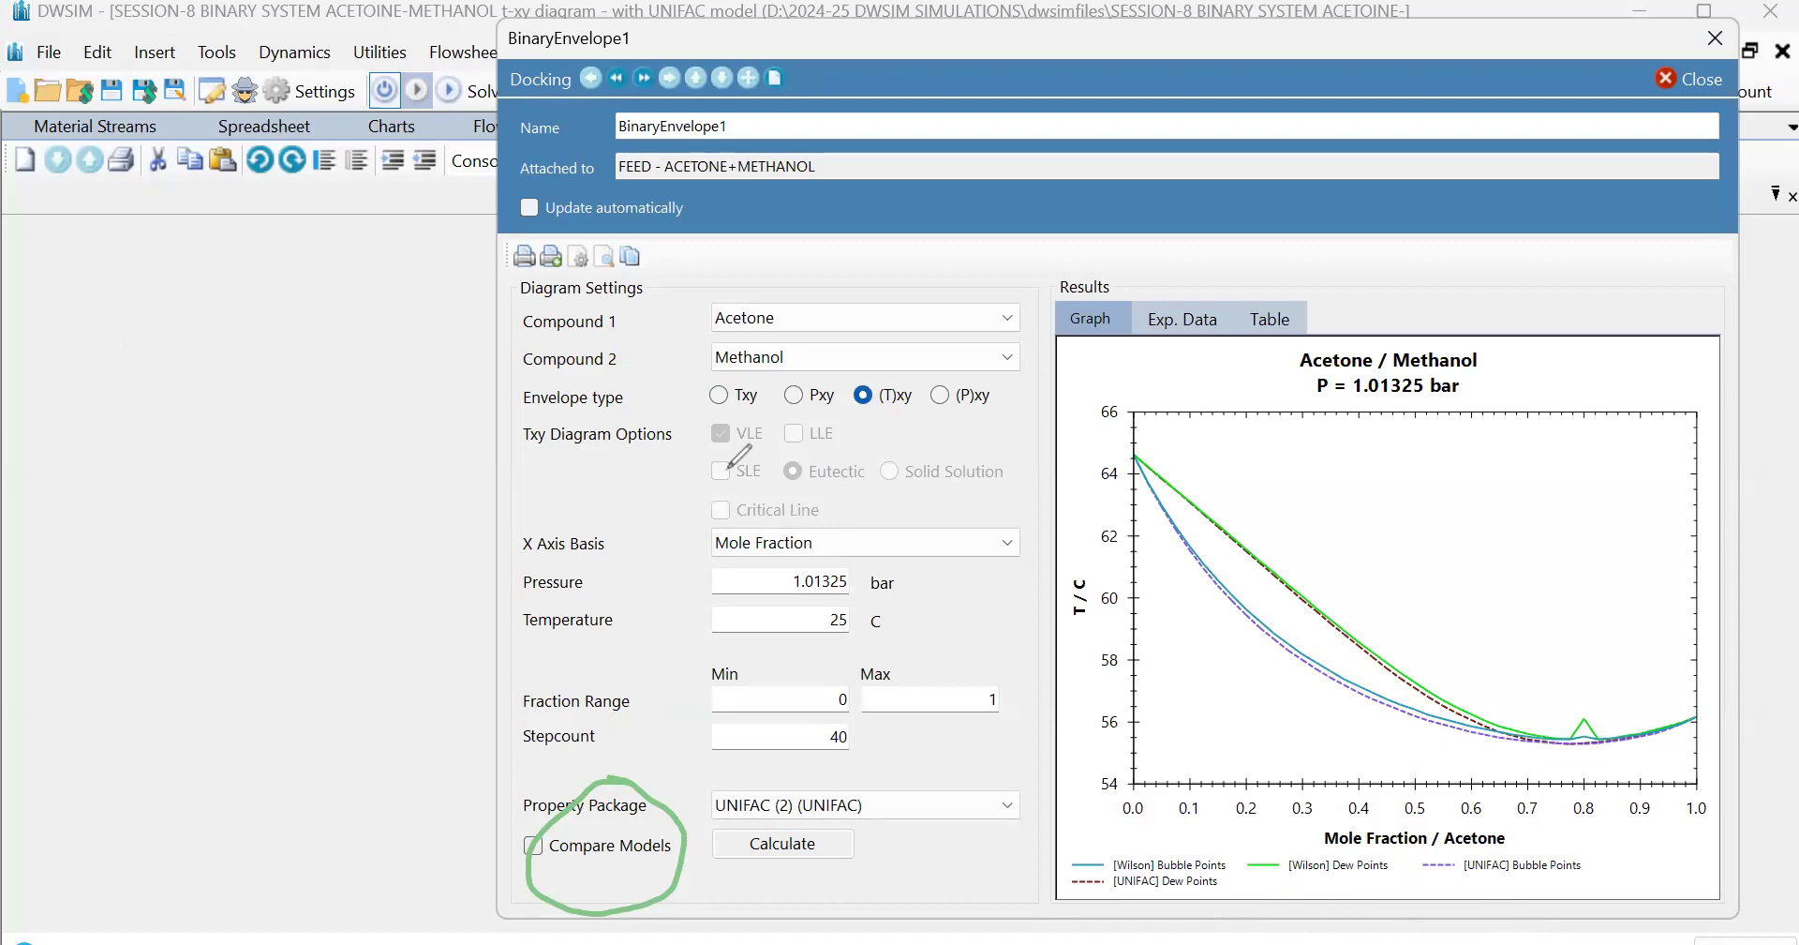
pyautogui.moveTo(858, 427); pyautogui.dragTo(924, 428)
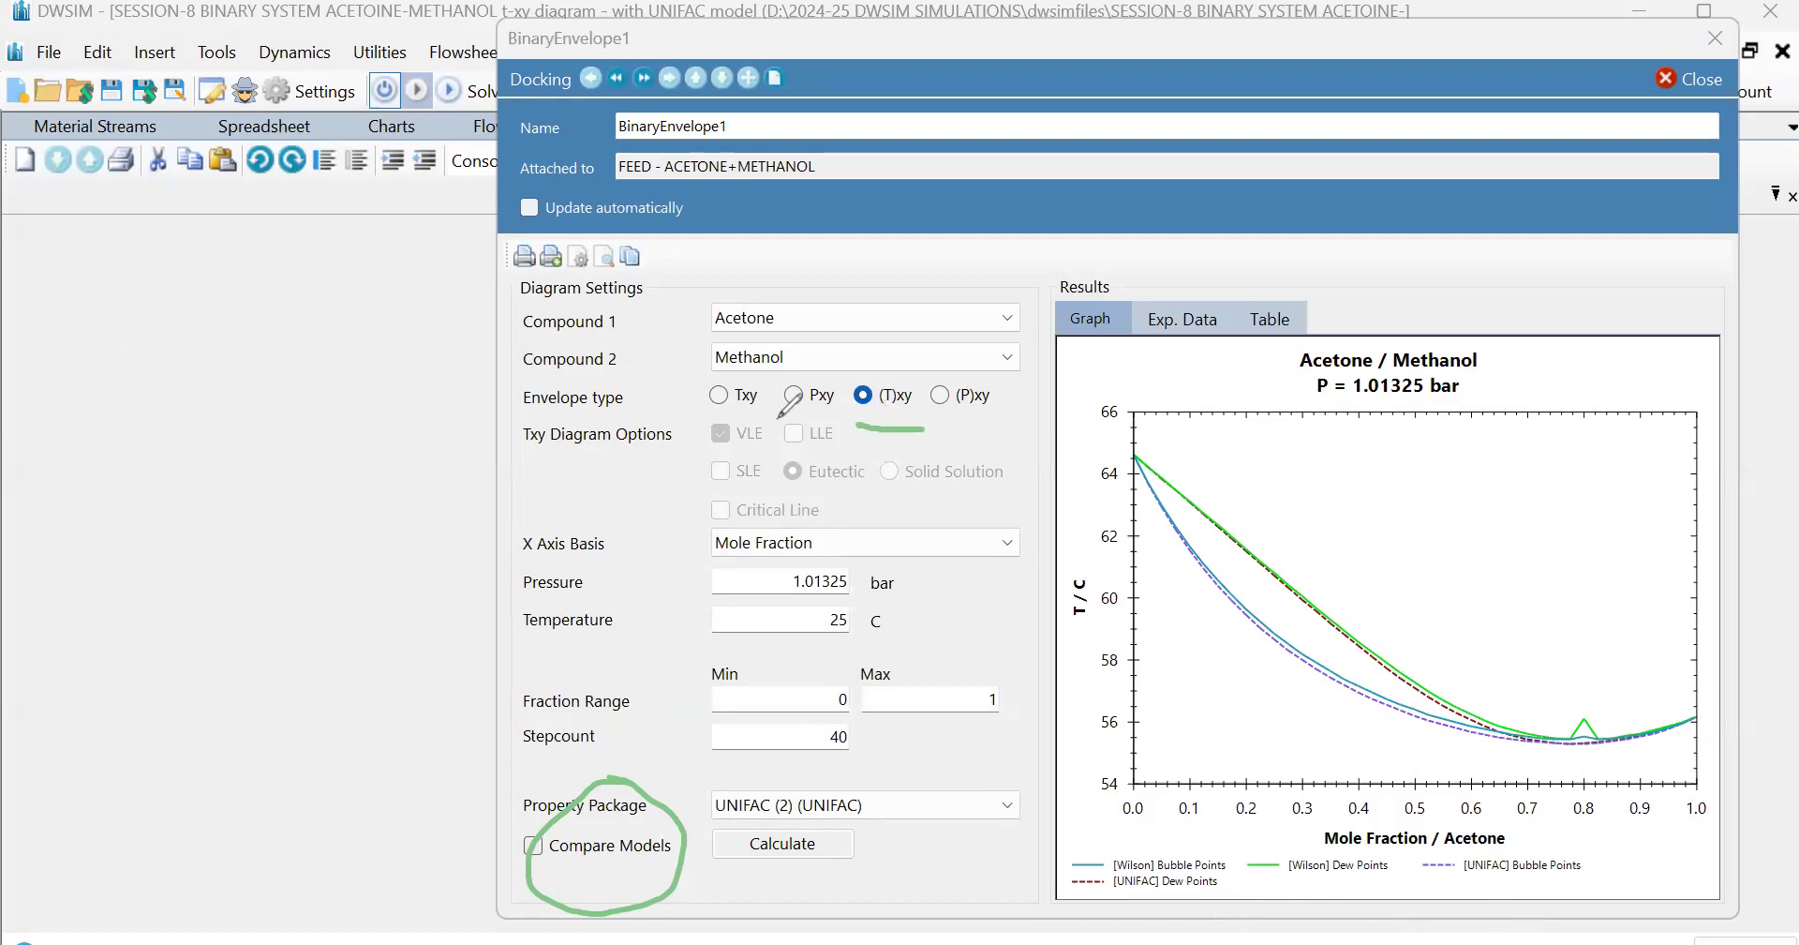
pyautogui.moveTo(1331, 455); pyautogui.dragTo(1365, 434)
pyautogui.moveTo(1348, 437)
pyautogui.mouseDown()
pyautogui.moveTo(1350, 485)
pyautogui.moveTo(1403, 470)
pyautogui.moveTo(1477, 500)
pyautogui.mouseUp()
pyautogui.moveTo(1447, 562)
pyautogui.mouseDown()
pyautogui.moveTo(1502, 560)
pyautogui.moveTo(1505, 593)
pyautogui.moveTo(1544, 592)
pyautogui.mouseUp()
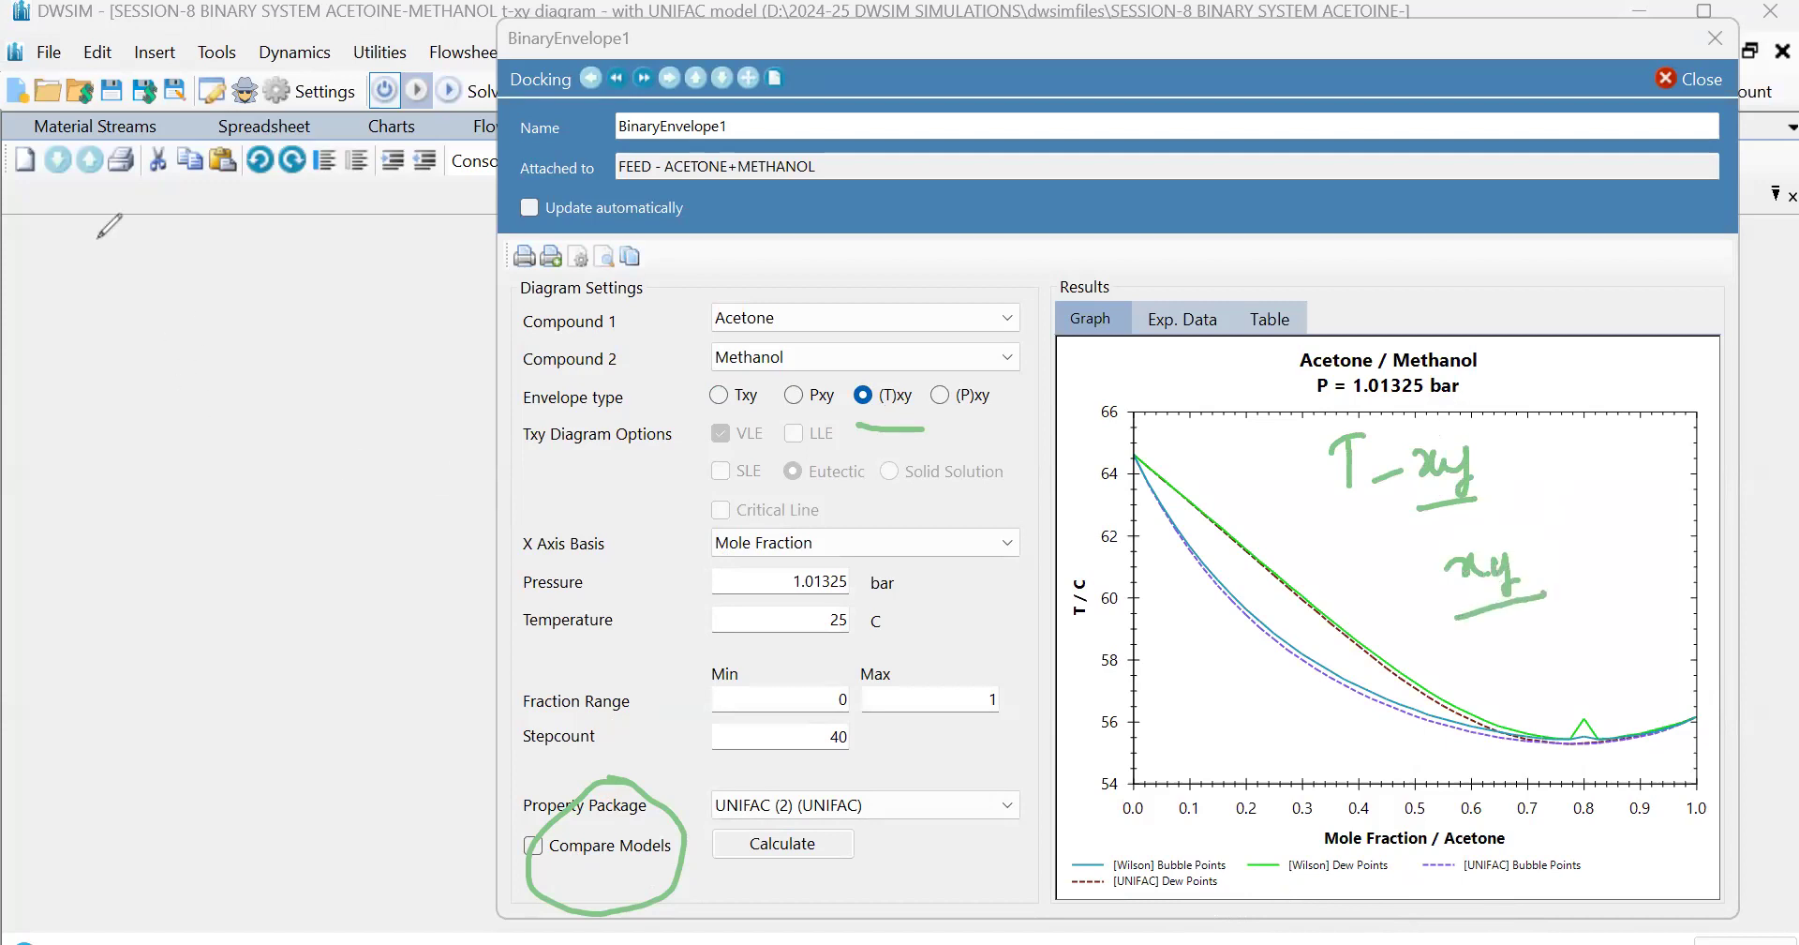
pyautogui.moveTo(1326, 472)
pyautogui.mouseDown()
pyautogui.moveTo(1473, 496)
pyautogui.moveTo(1349, 439)
pyautogui.moveTo(1501, 605)
pyautogui.mouseUp()
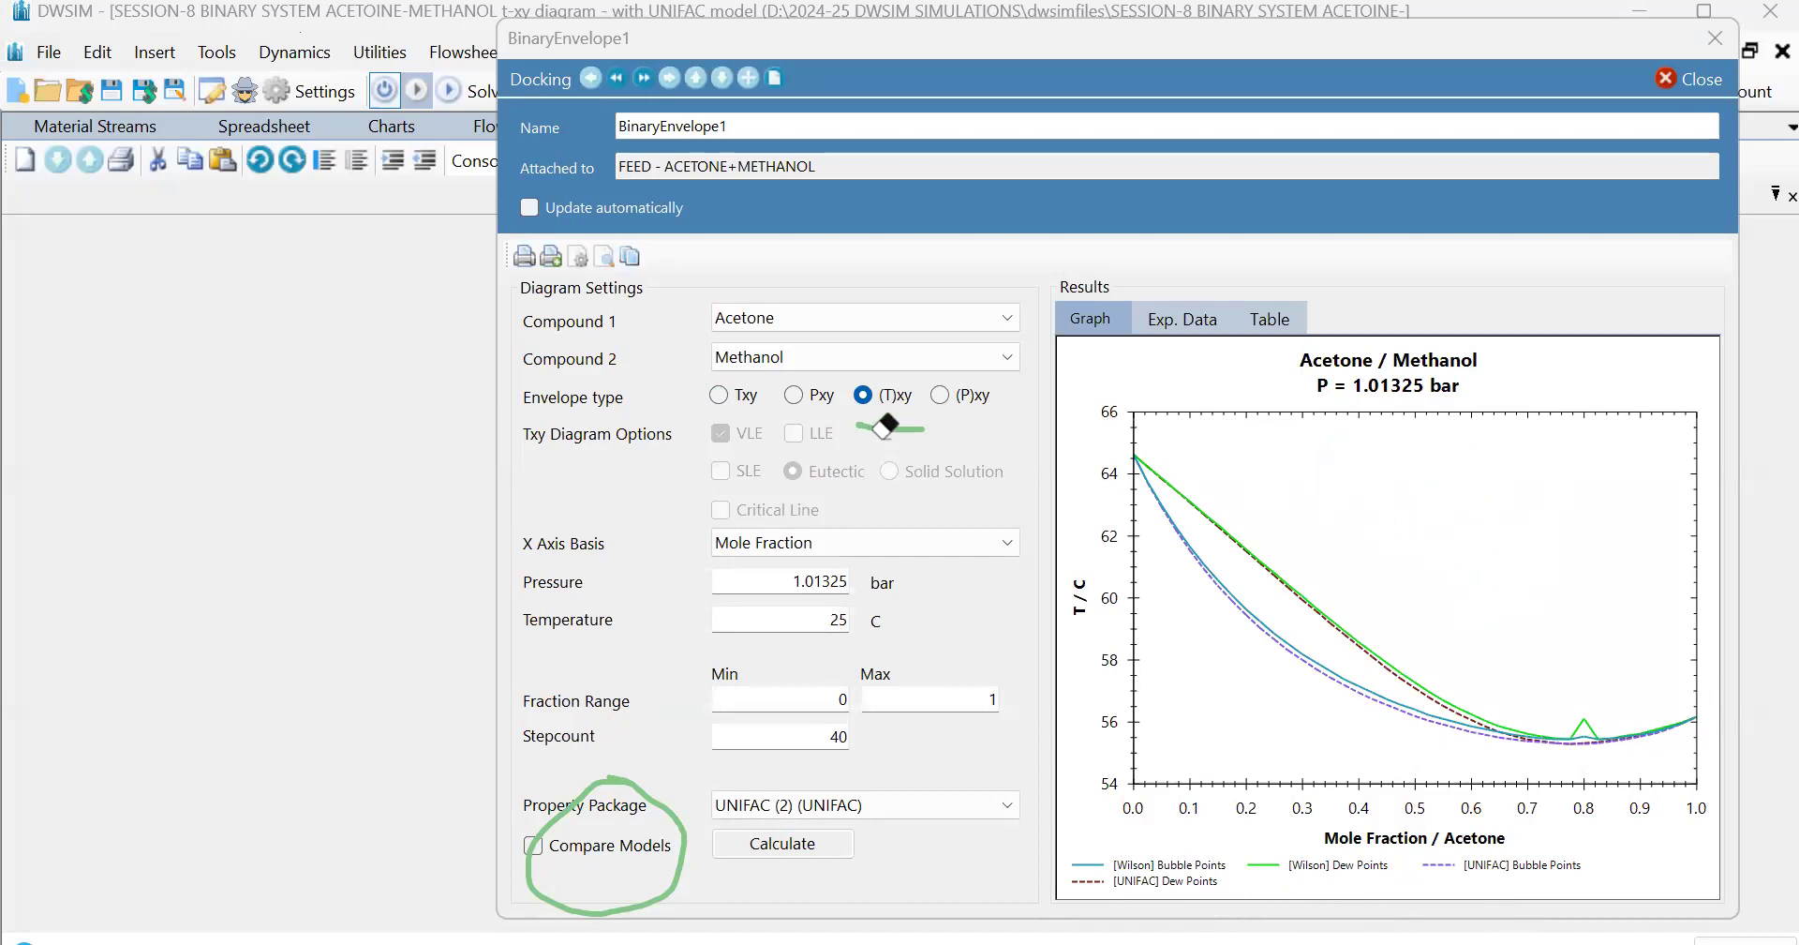
pyautogui.click(667, 795)
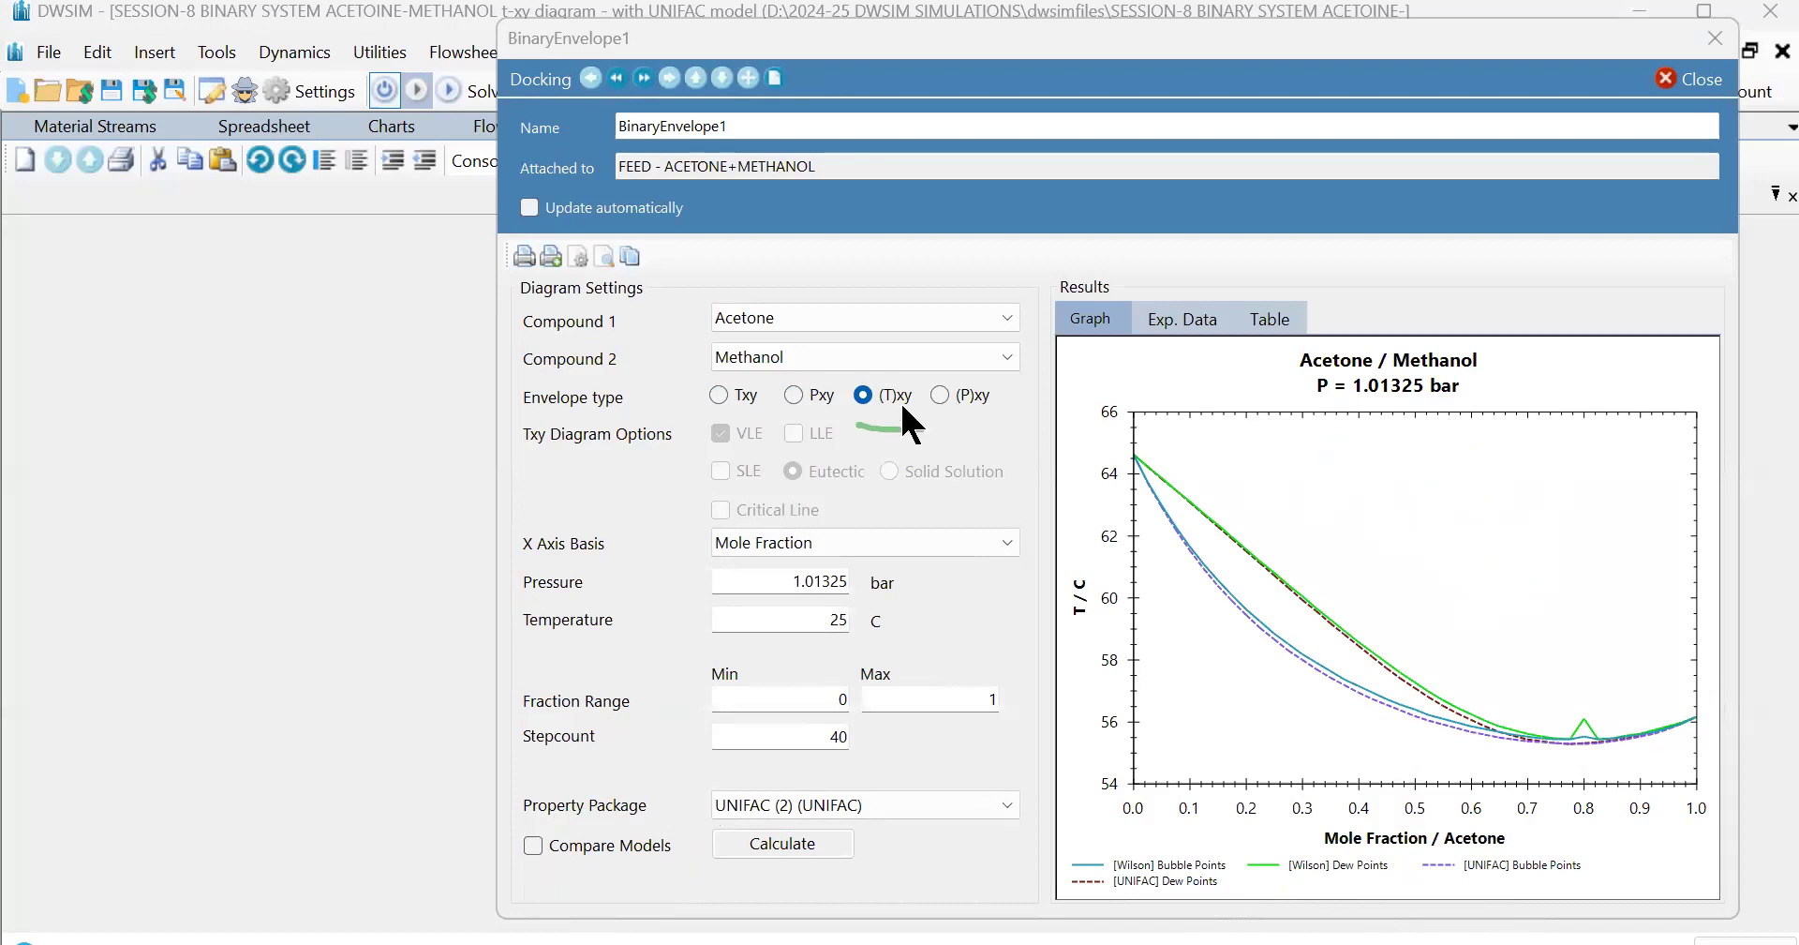
pyautogui.click(784, 846)
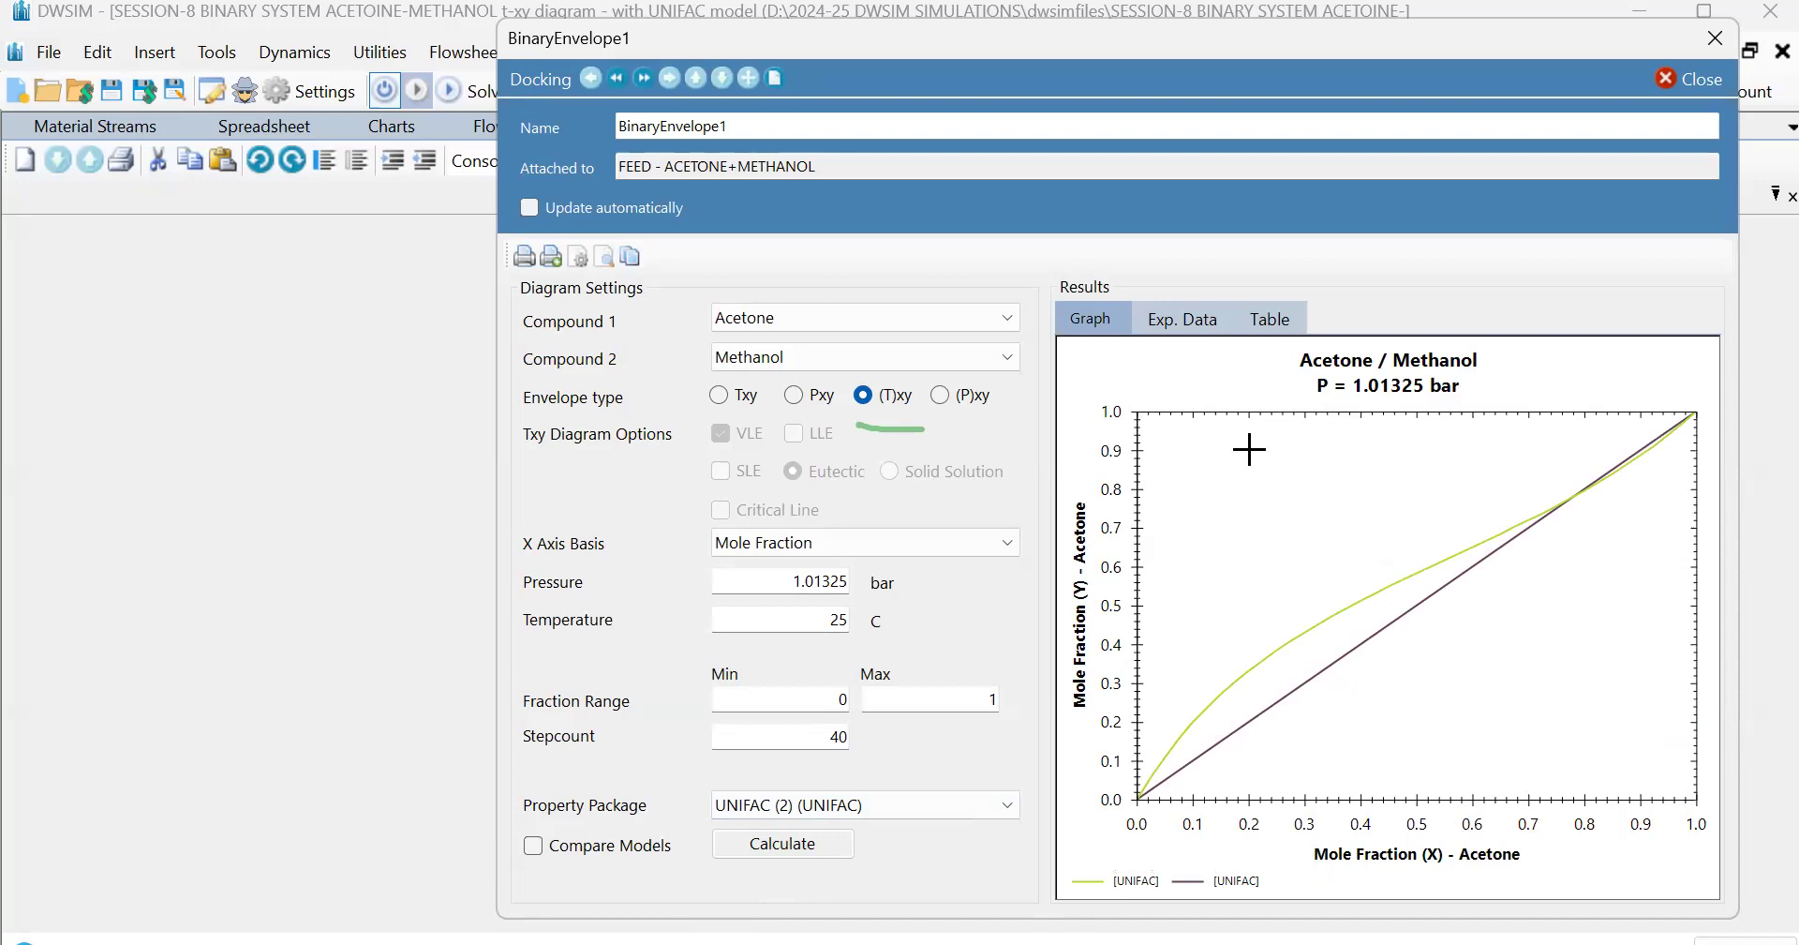
# - Show the (T)xy graph in a separate window and examine where the equilibrium curve crosses the diagonal
pyautogui.rightClick(1256, 452)
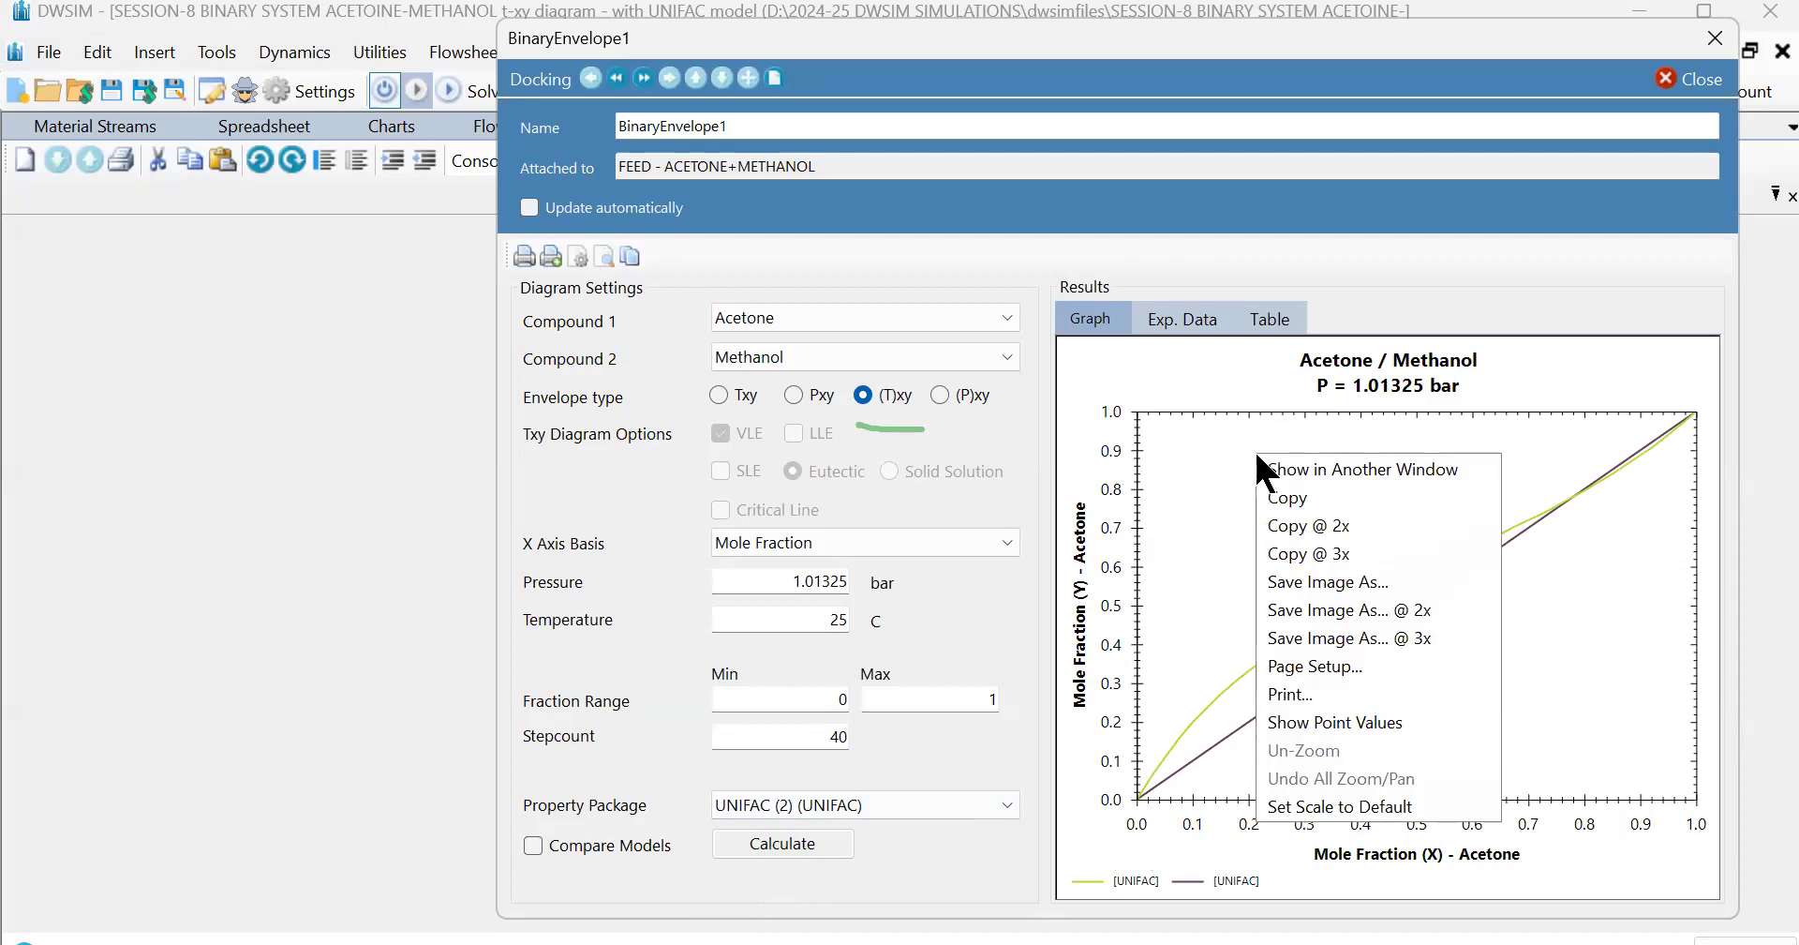
pyautogui.click(1299, 480)
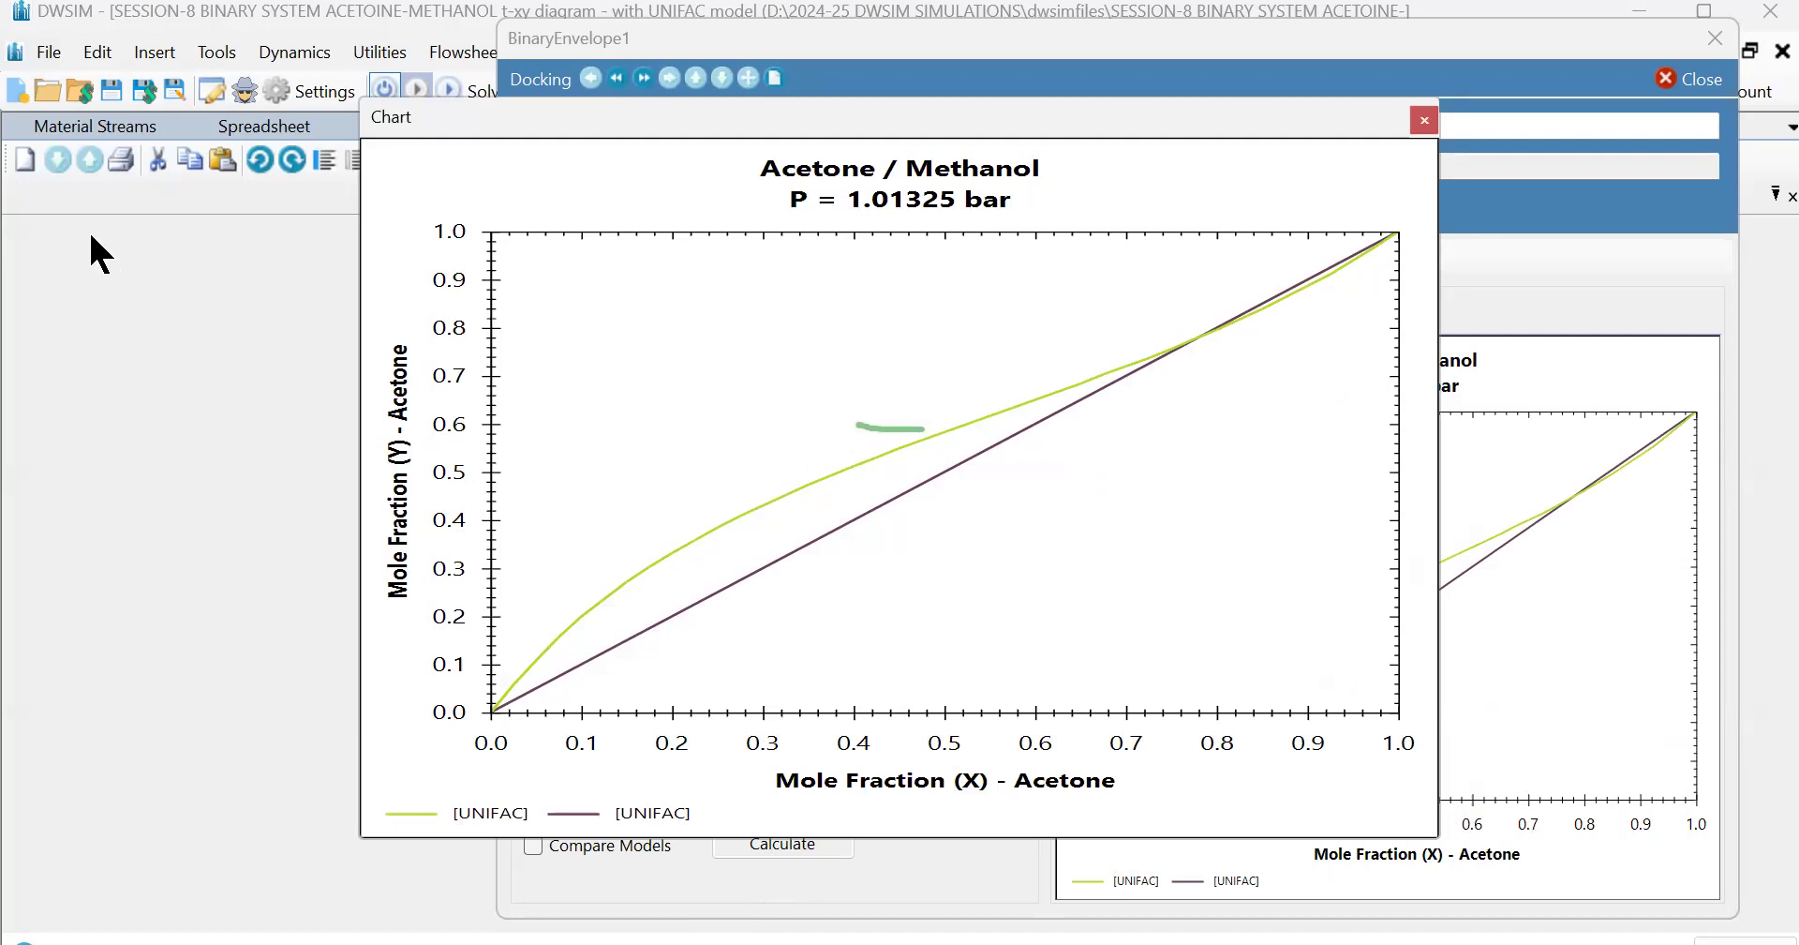
pyautogui.hotkey('ctrl', 'shift', 'p')
pyautogui.hotkey('ctrl', 'shift', 'e')
pyautogui.click(898, 425)
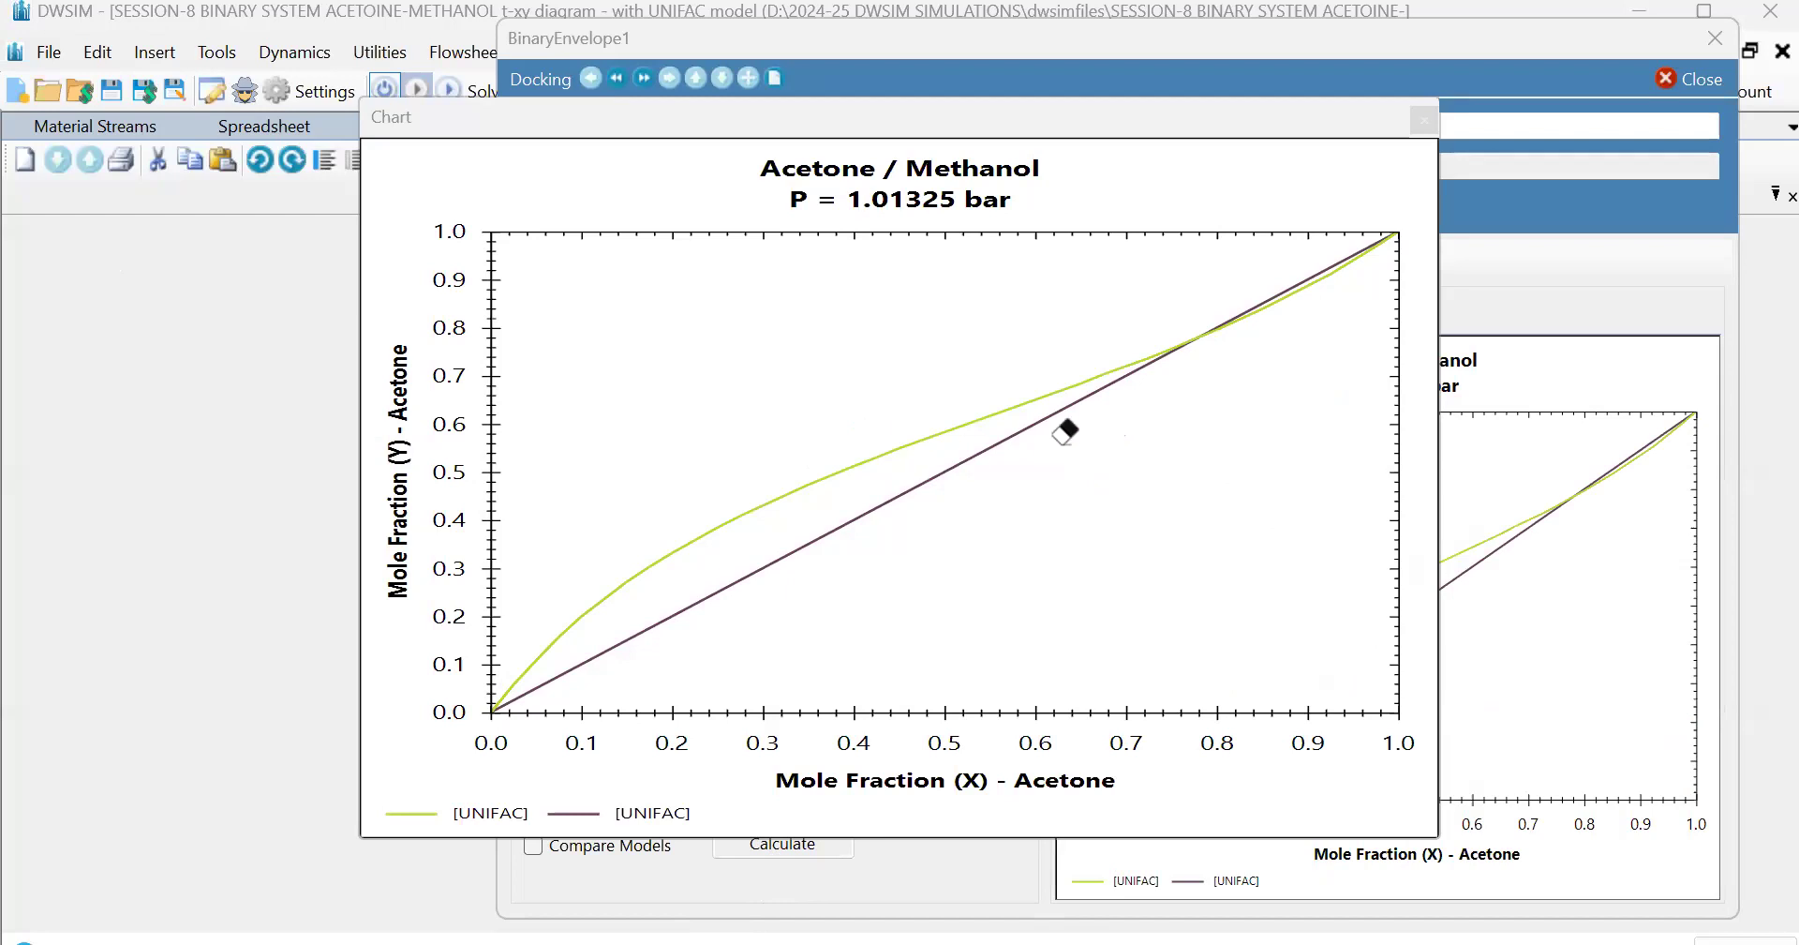
pyautogui.hotkey('ctrl', 'shift', 'p')
pyautogui.moveTo(1189, 307)
pyautogui.mouseDown()
pyautogui.moveTo(1157, 370)
pyautogui.moveTo(1251, 334)
pyautogui.moveTo(1185, 302)
pyautogui.moveTo(1203, 360)
pyautogui.mouseUp()
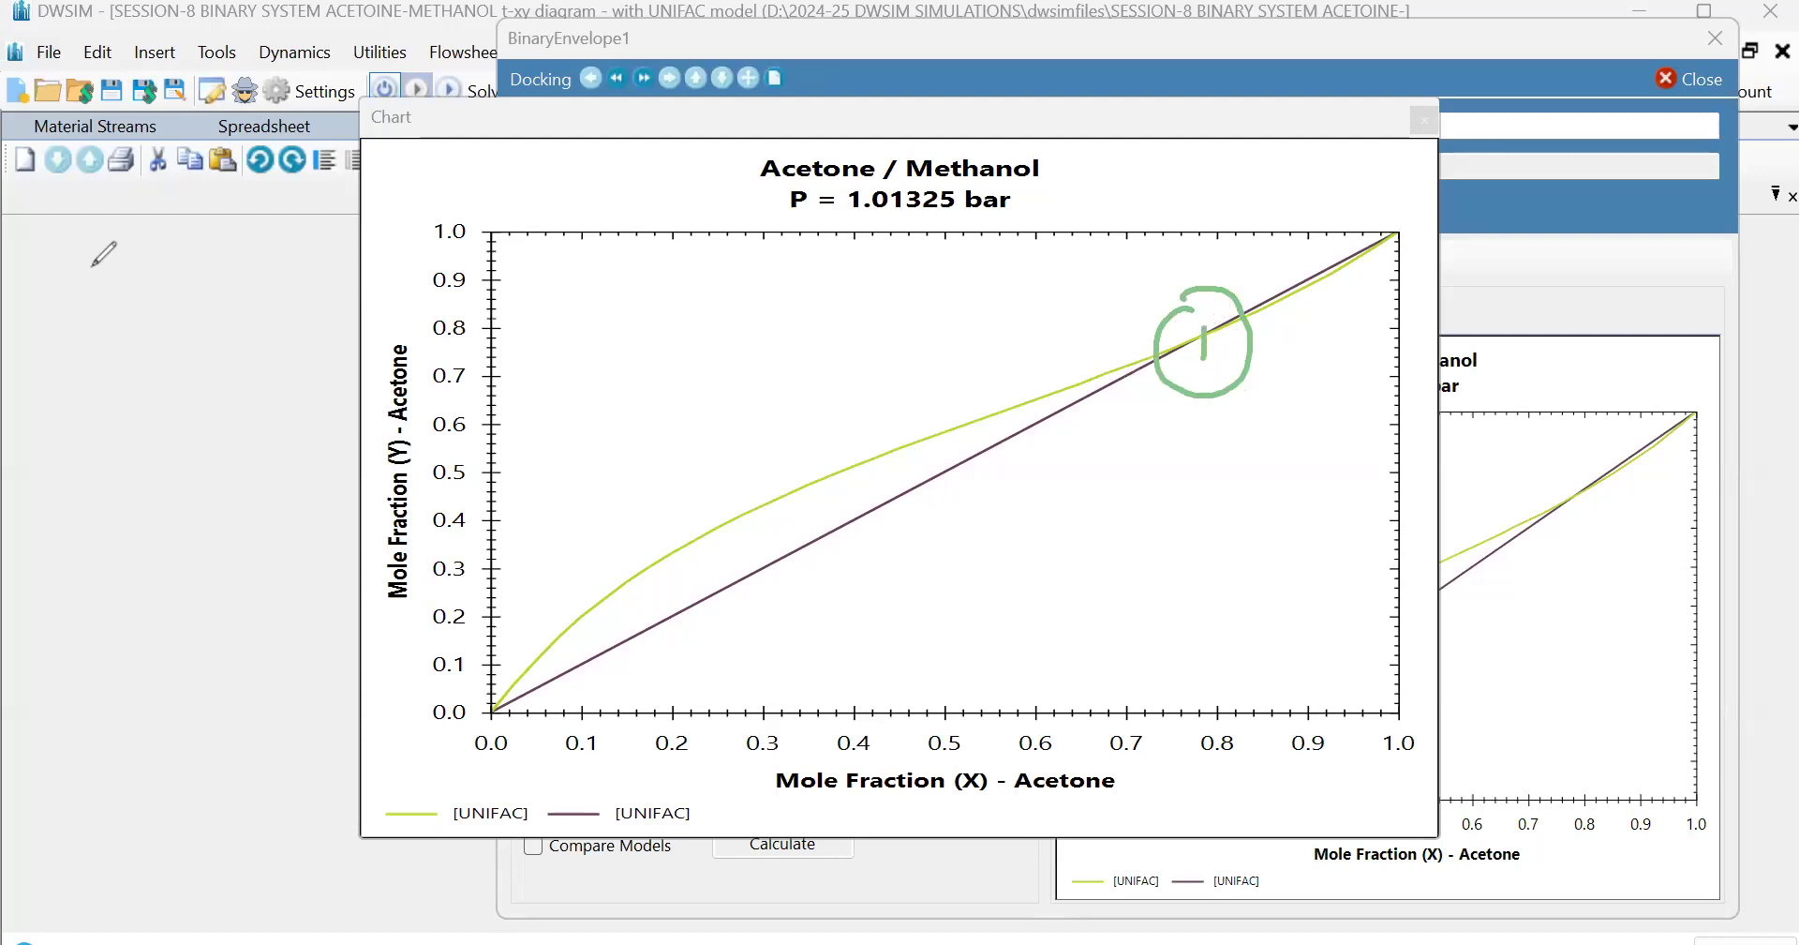
pyautogui.press('e')
pyautogui.click(1147, 347)
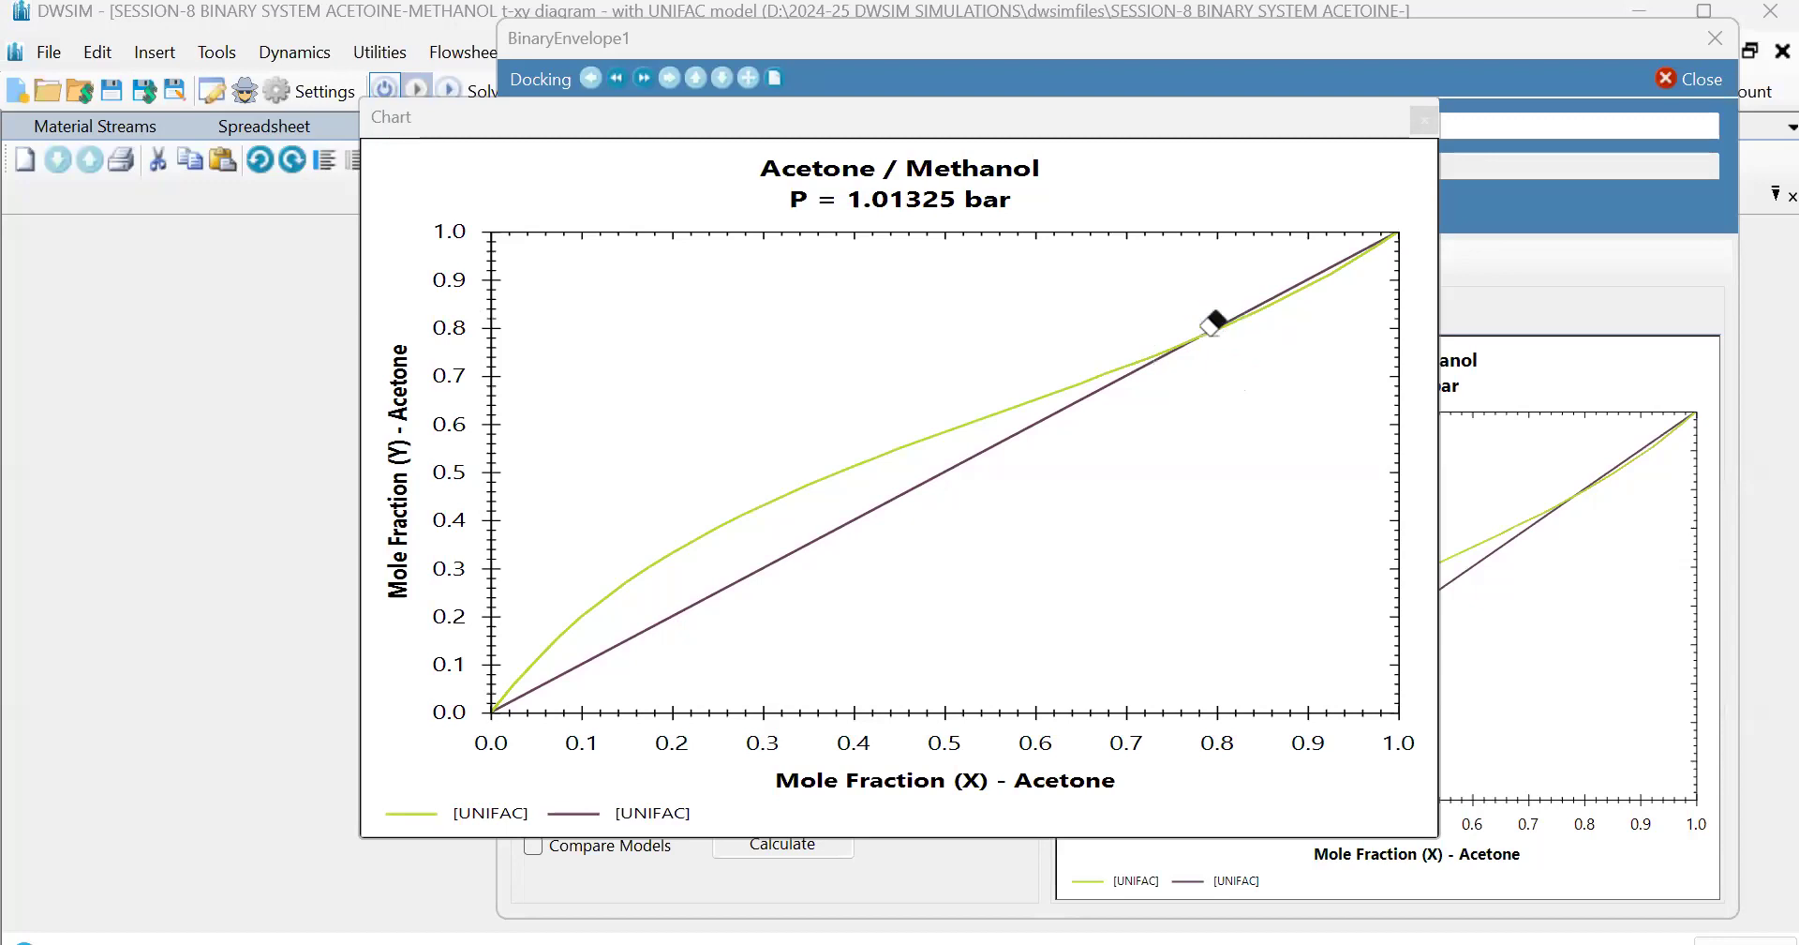